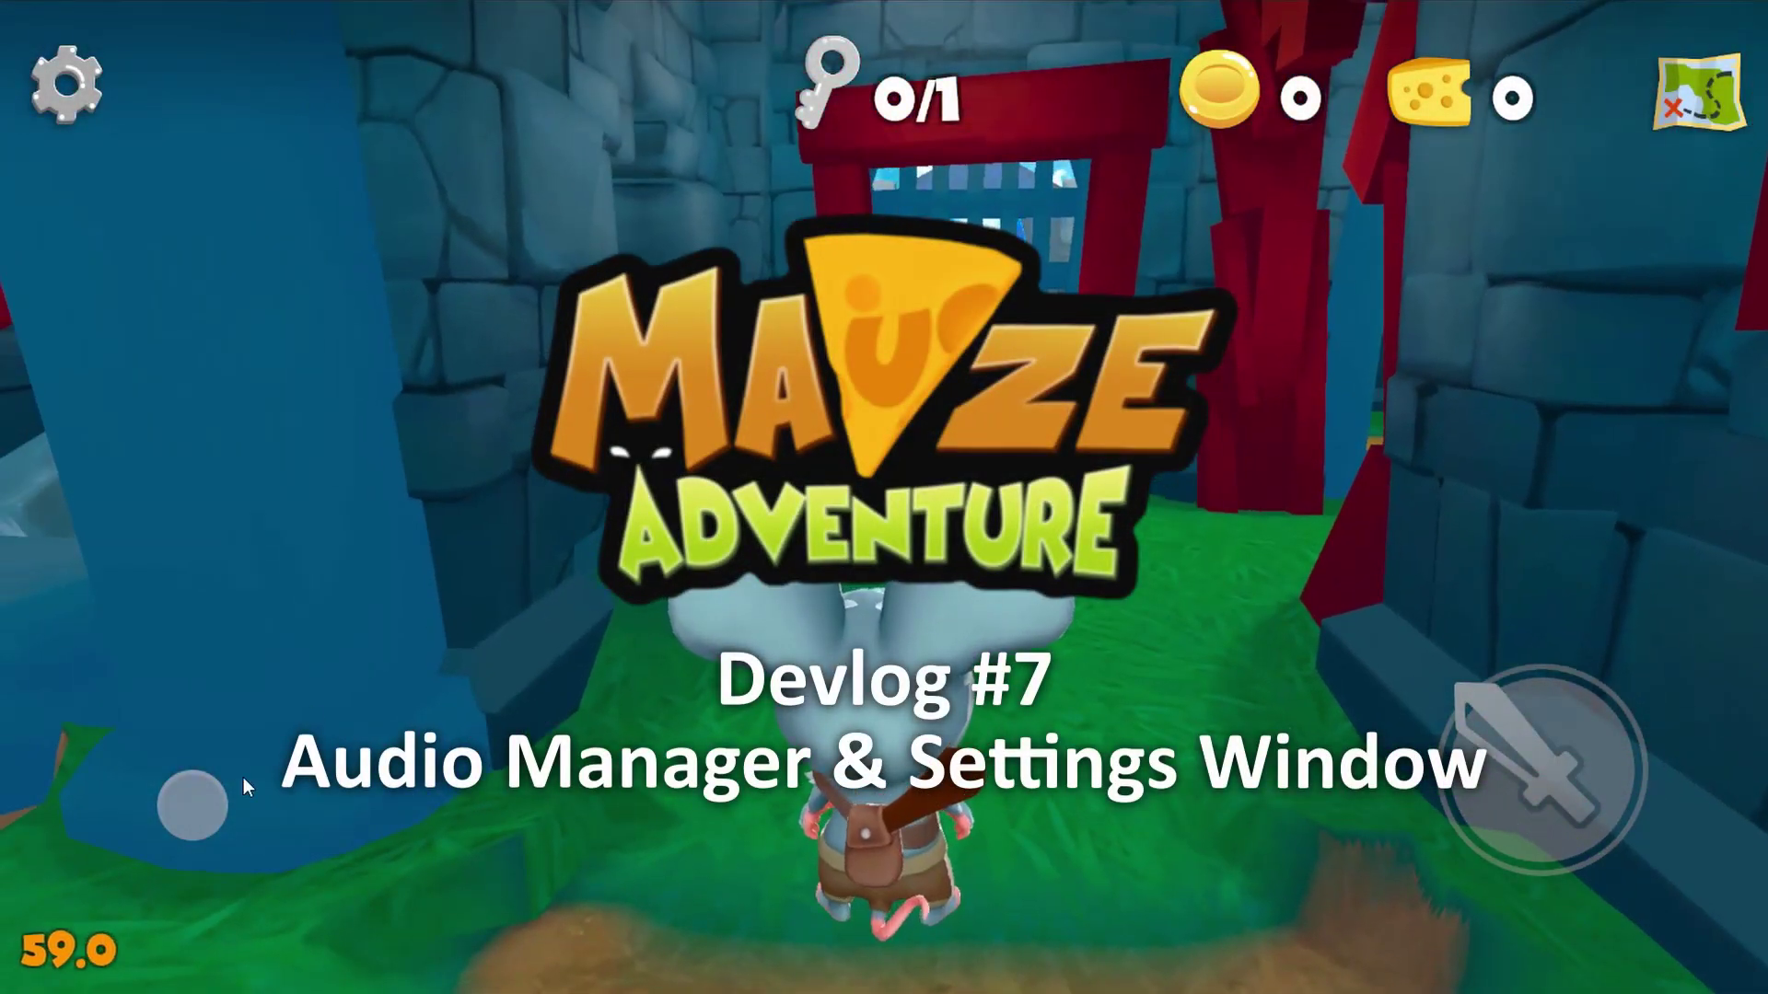
- Play the maze through to its exit and continue to the next maze
{"action": "left_click_drag", "start_coordinate": [186, 803], "coordinate": [199, 571]}
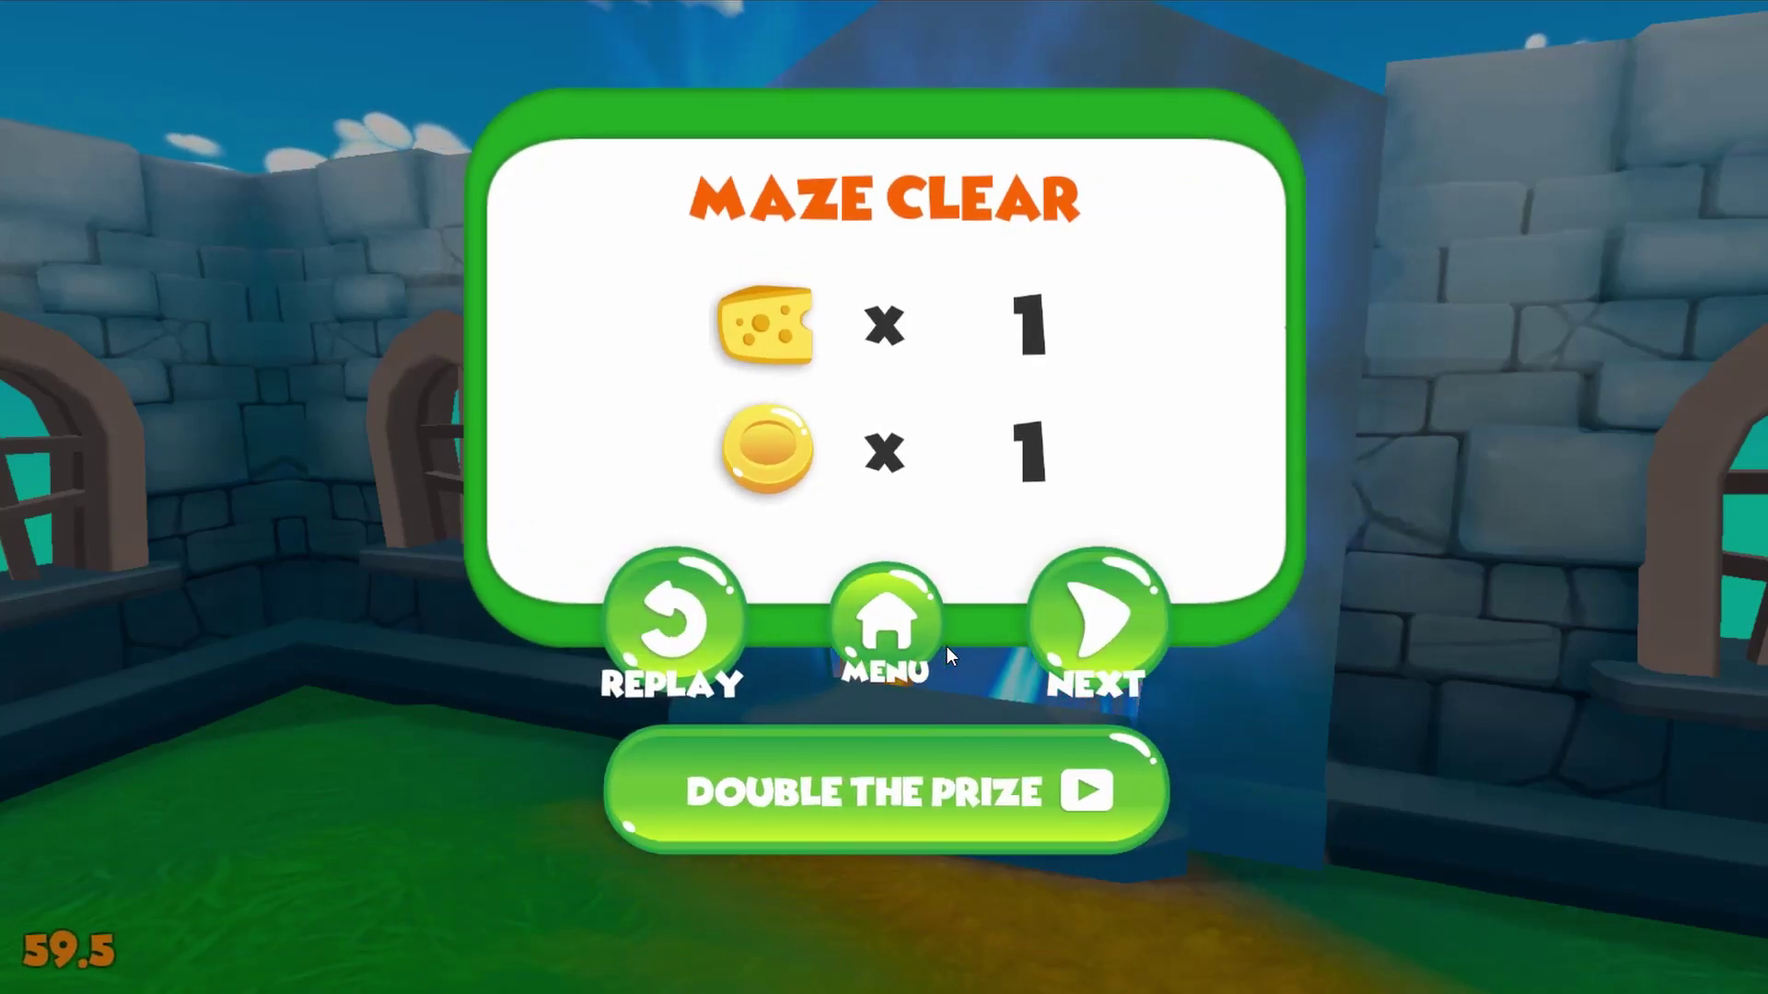
{"action": "left_click", "coordinate": [1148, 638]}
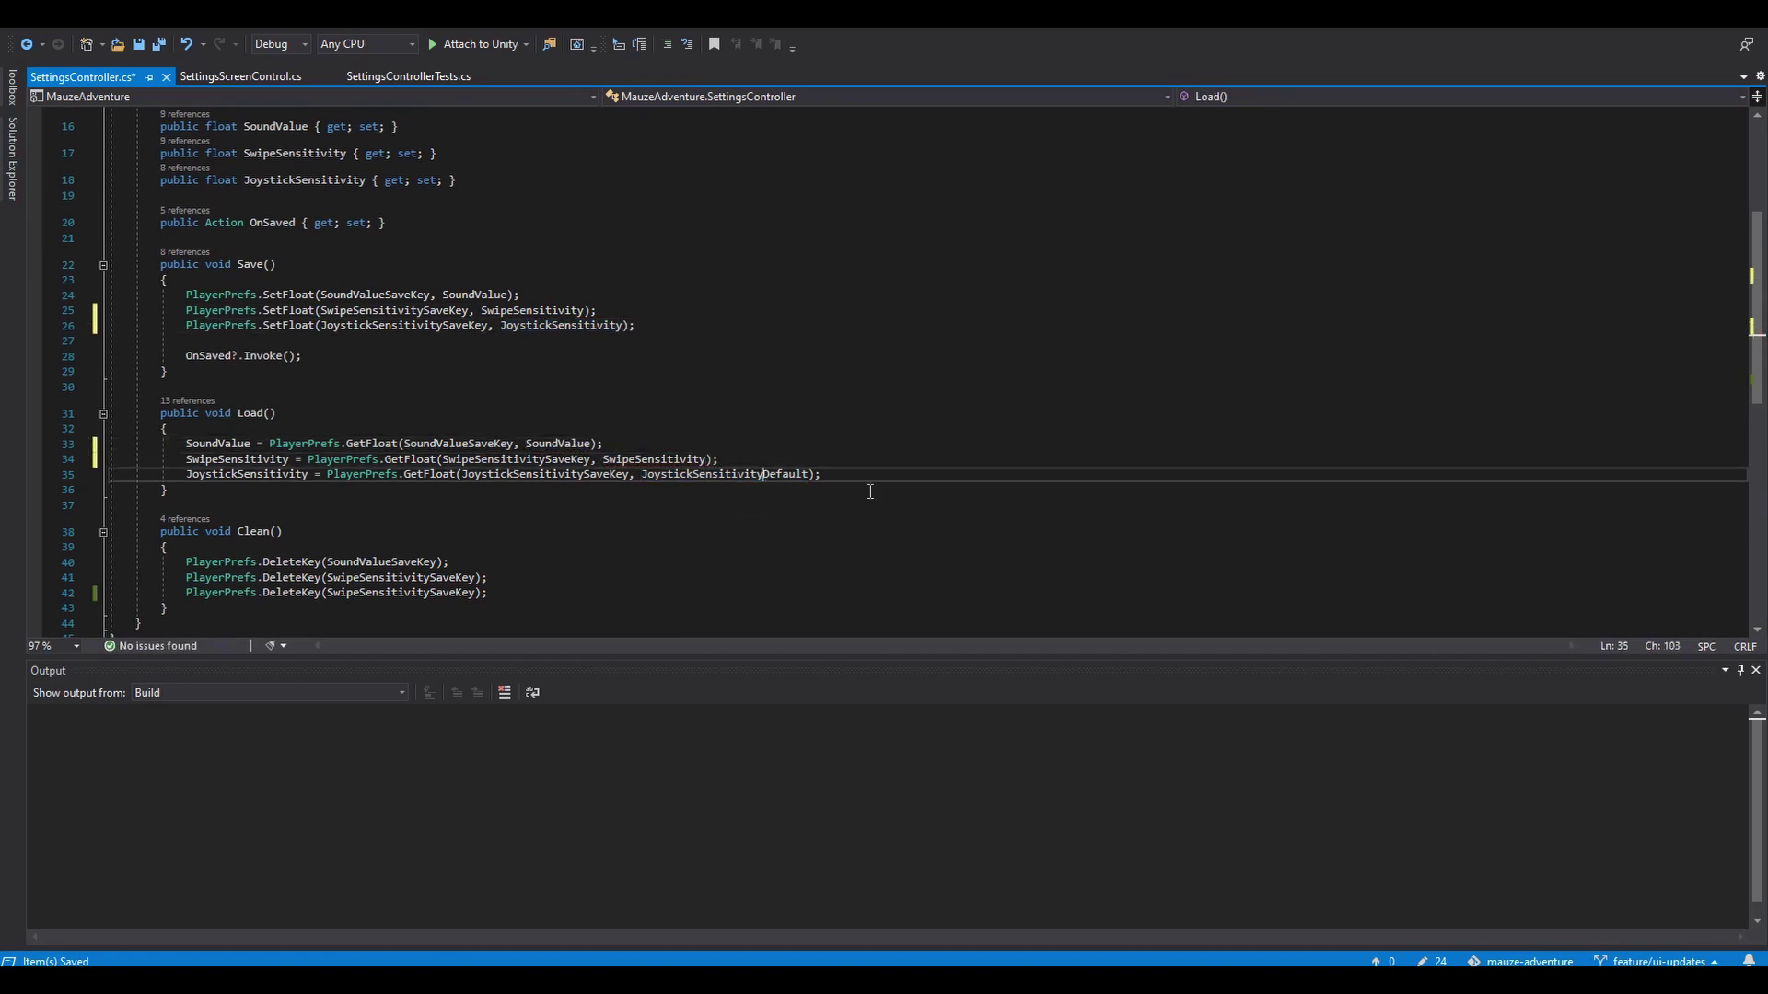
- In SettingsController.cs, make Load() use JoystickSensitivity as the joystick fallback value, save the script and review it
{"action": "left_click", "coordinate": [941, 507]}
{"action": "key", "text": "ctrl+s"}
{"action": "scroll", "coordinate": [589, 547], "scroll_direction": "down", "scroll_amount": 2}
{"action": "scroll", "coordinate": [571, 543], "scroll_direction": "up", "scroll_amount": 6}
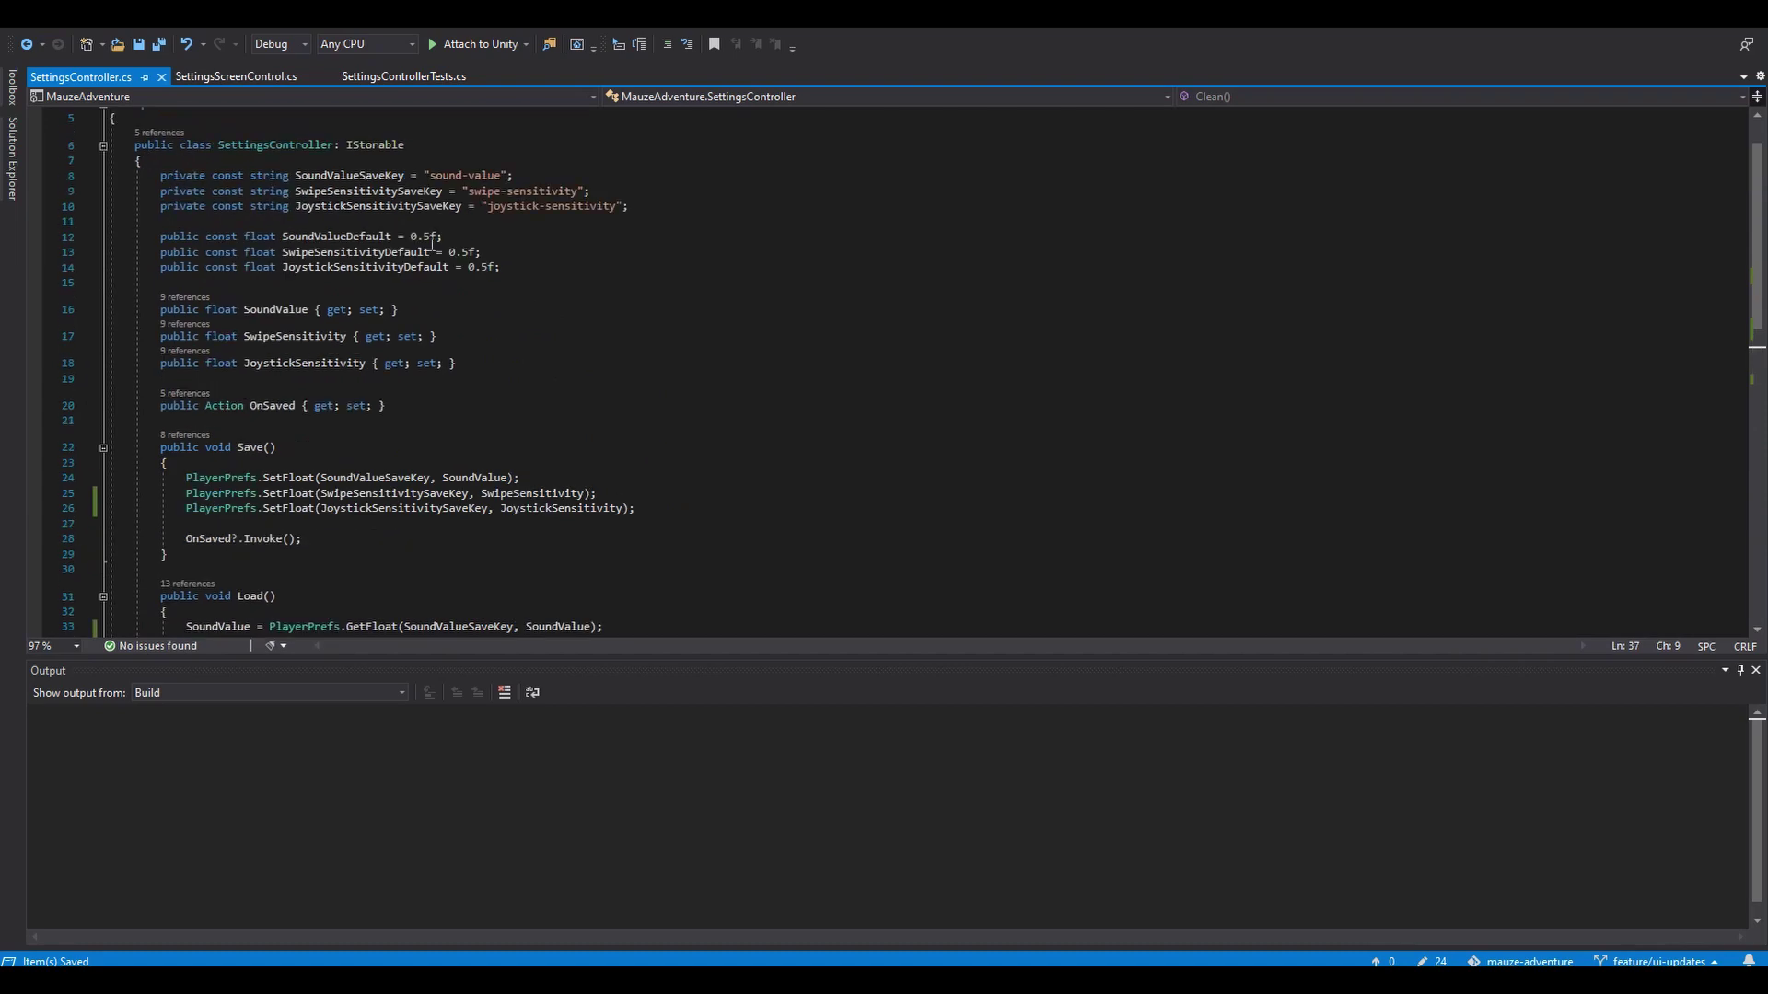
{"action": "scroll", "coordinate": [553, 497], "scroll_direction": "down", "scroll_amount": 8}
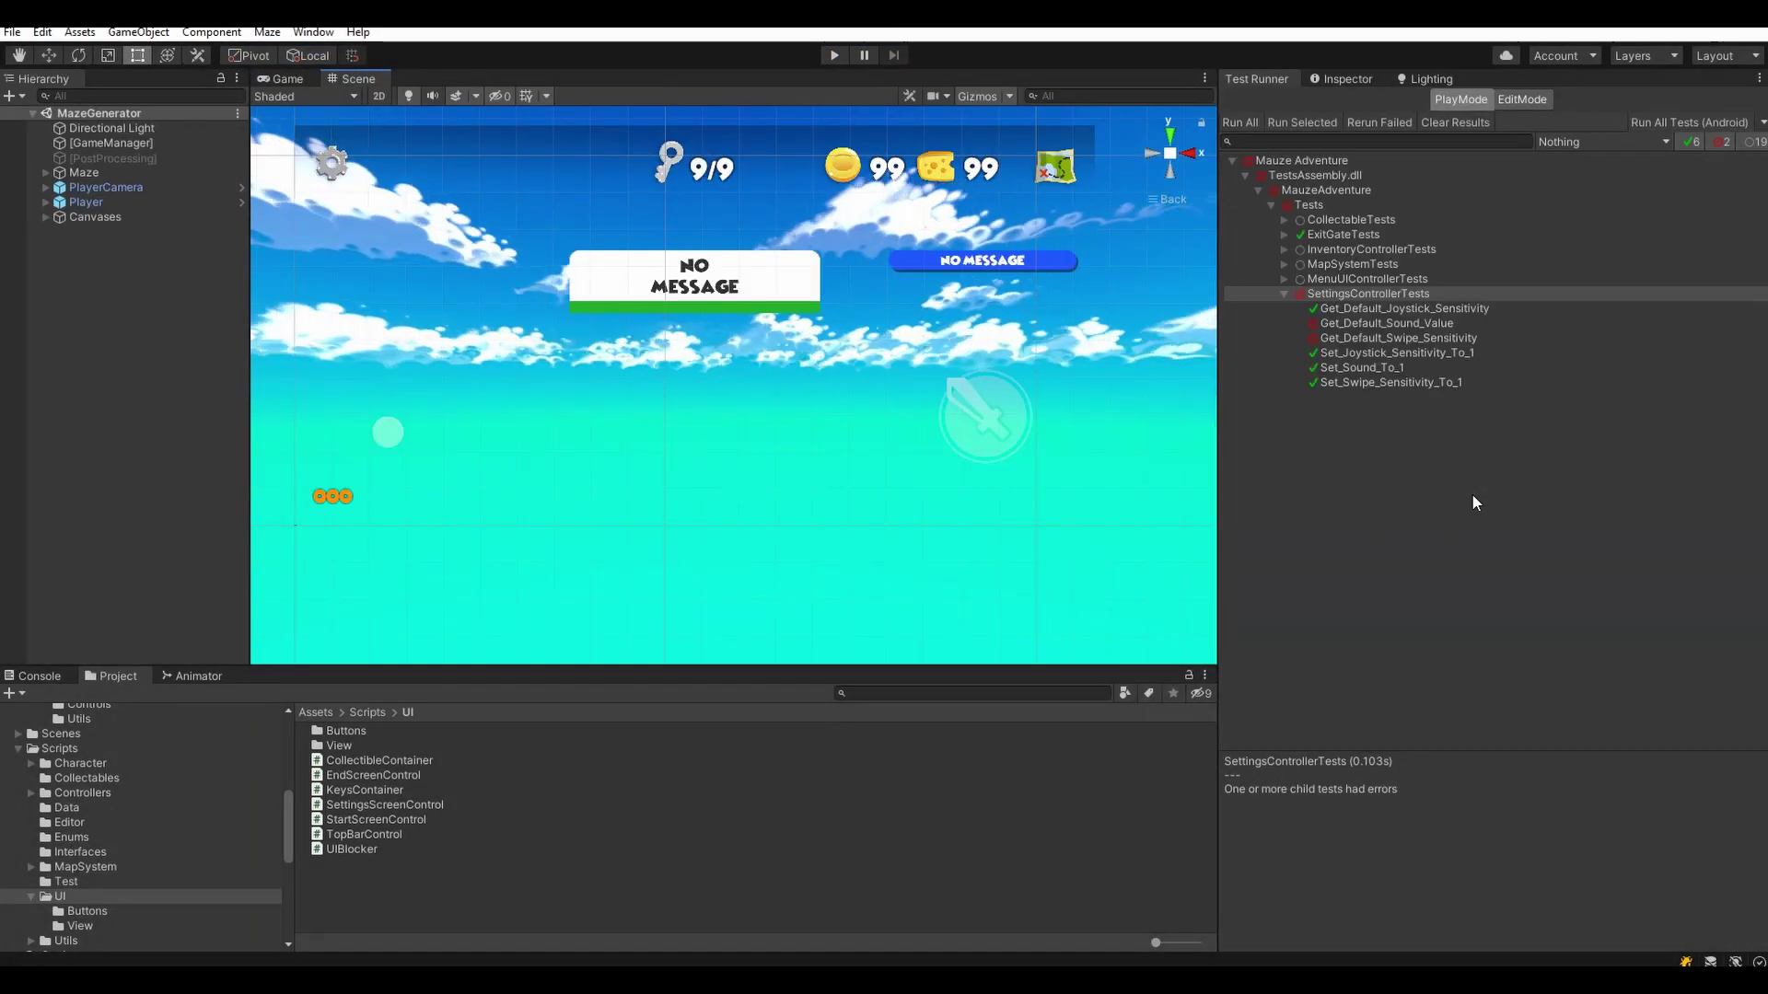
- Select the Get_Default_Swipe_Sensitivity test in Unity and review the default-value tests in SettingsControllerTests.cs
{"action": "left_click", "coordinate": [1380, 339]}
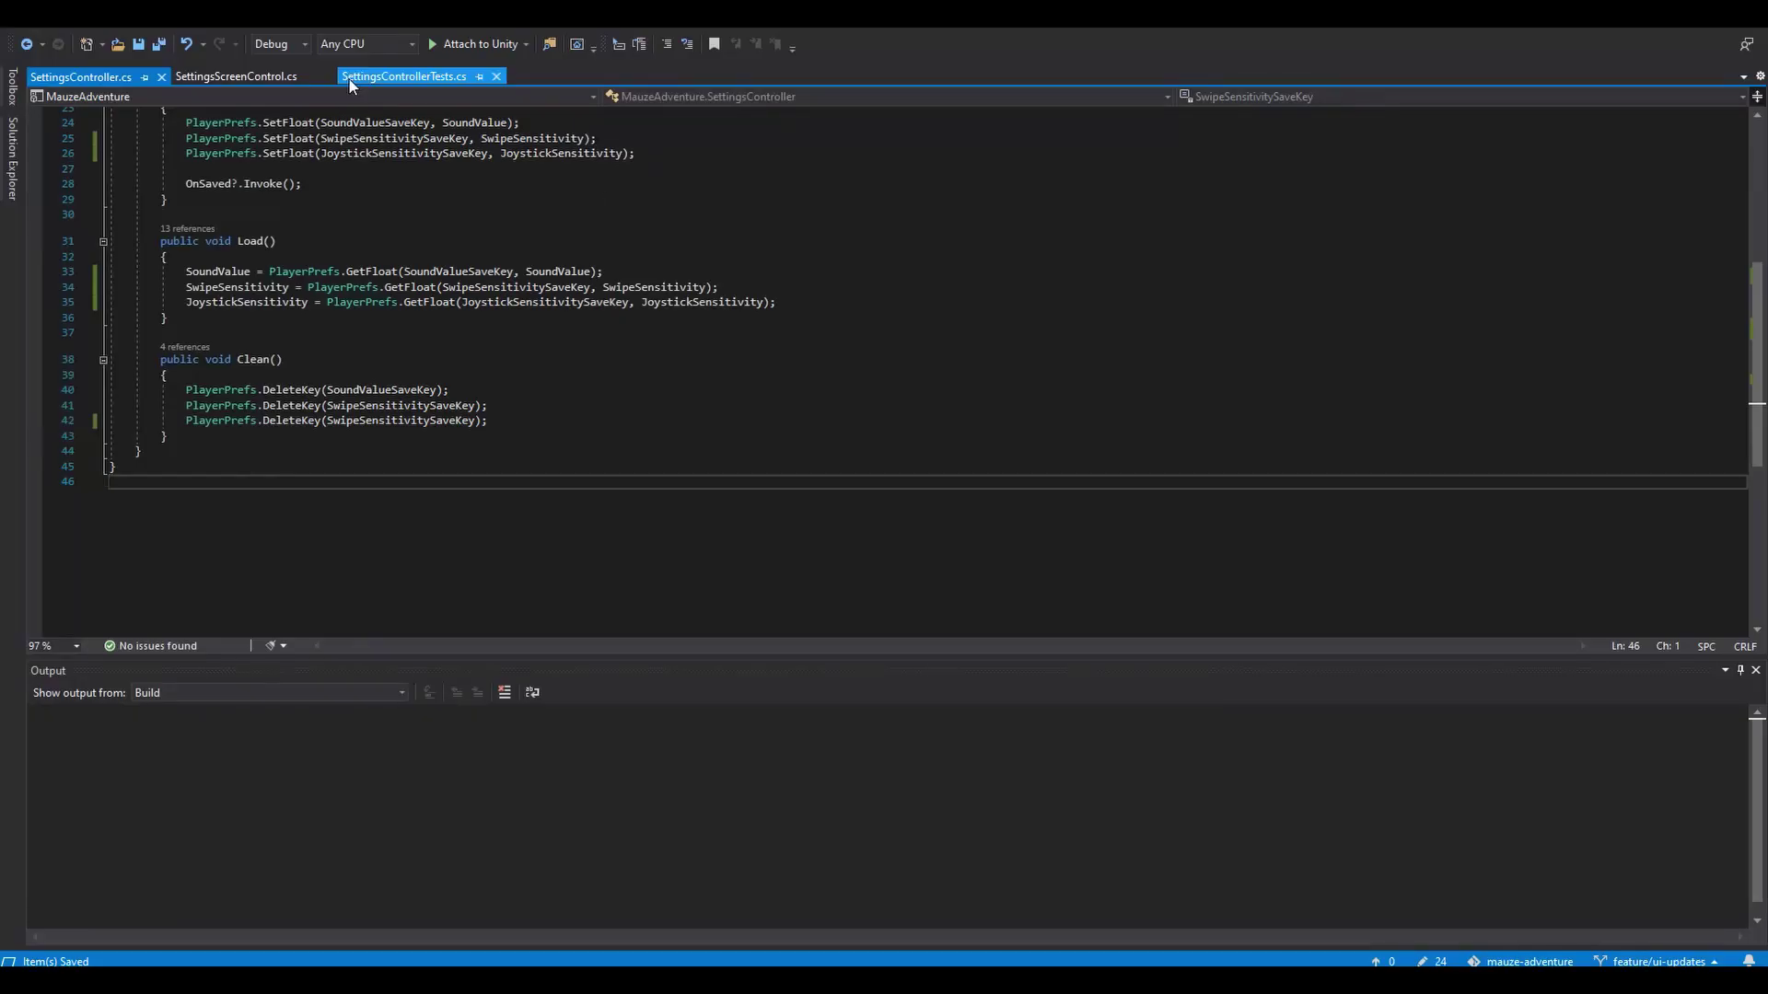
{"action": "left_click", "coordinate": [350, 80]}
{"action": "scroll", "coordinate": [464, 257], "scroll_direction": "down", "scroll_amount": 3}
{"action": "scroll", "coordinate": [463, 258], "scroll_direction": "up", "scroll_amount": 13}
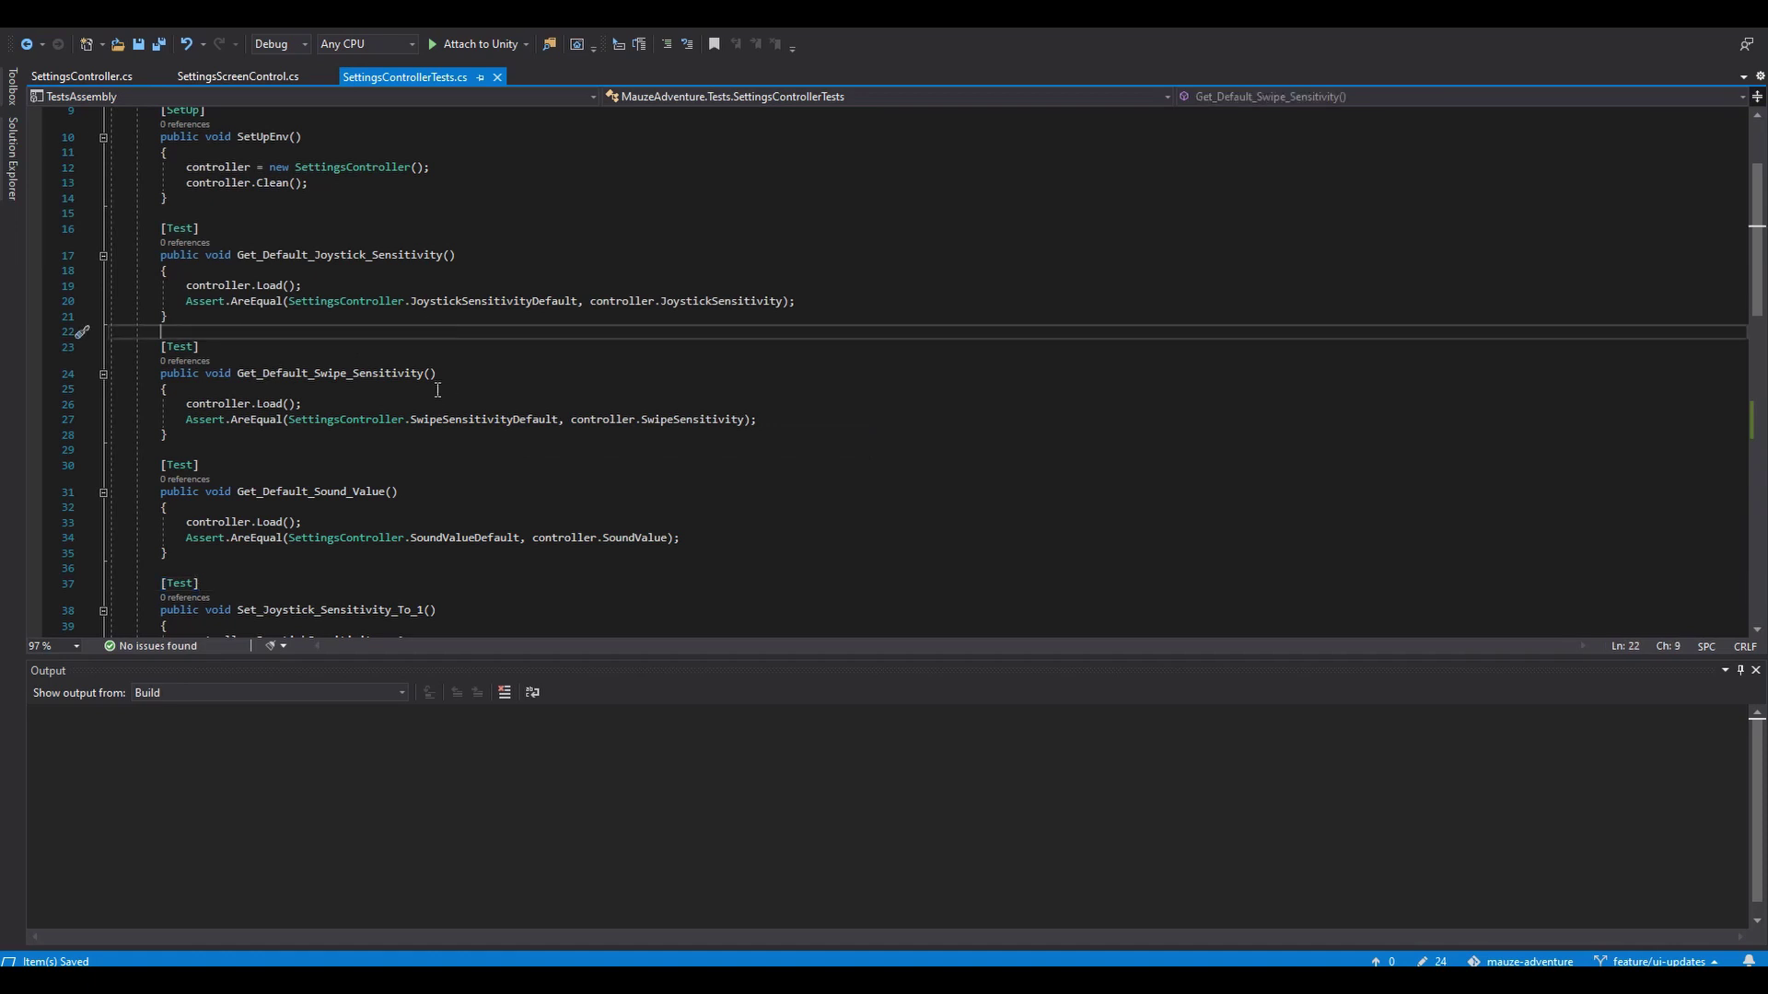
- Run the game in Unity, set Joystick Sensitivity to its minimum, reopen the settings window to check it, and stop the game
{"action": "left_click", "coordinate": [833, 68]}
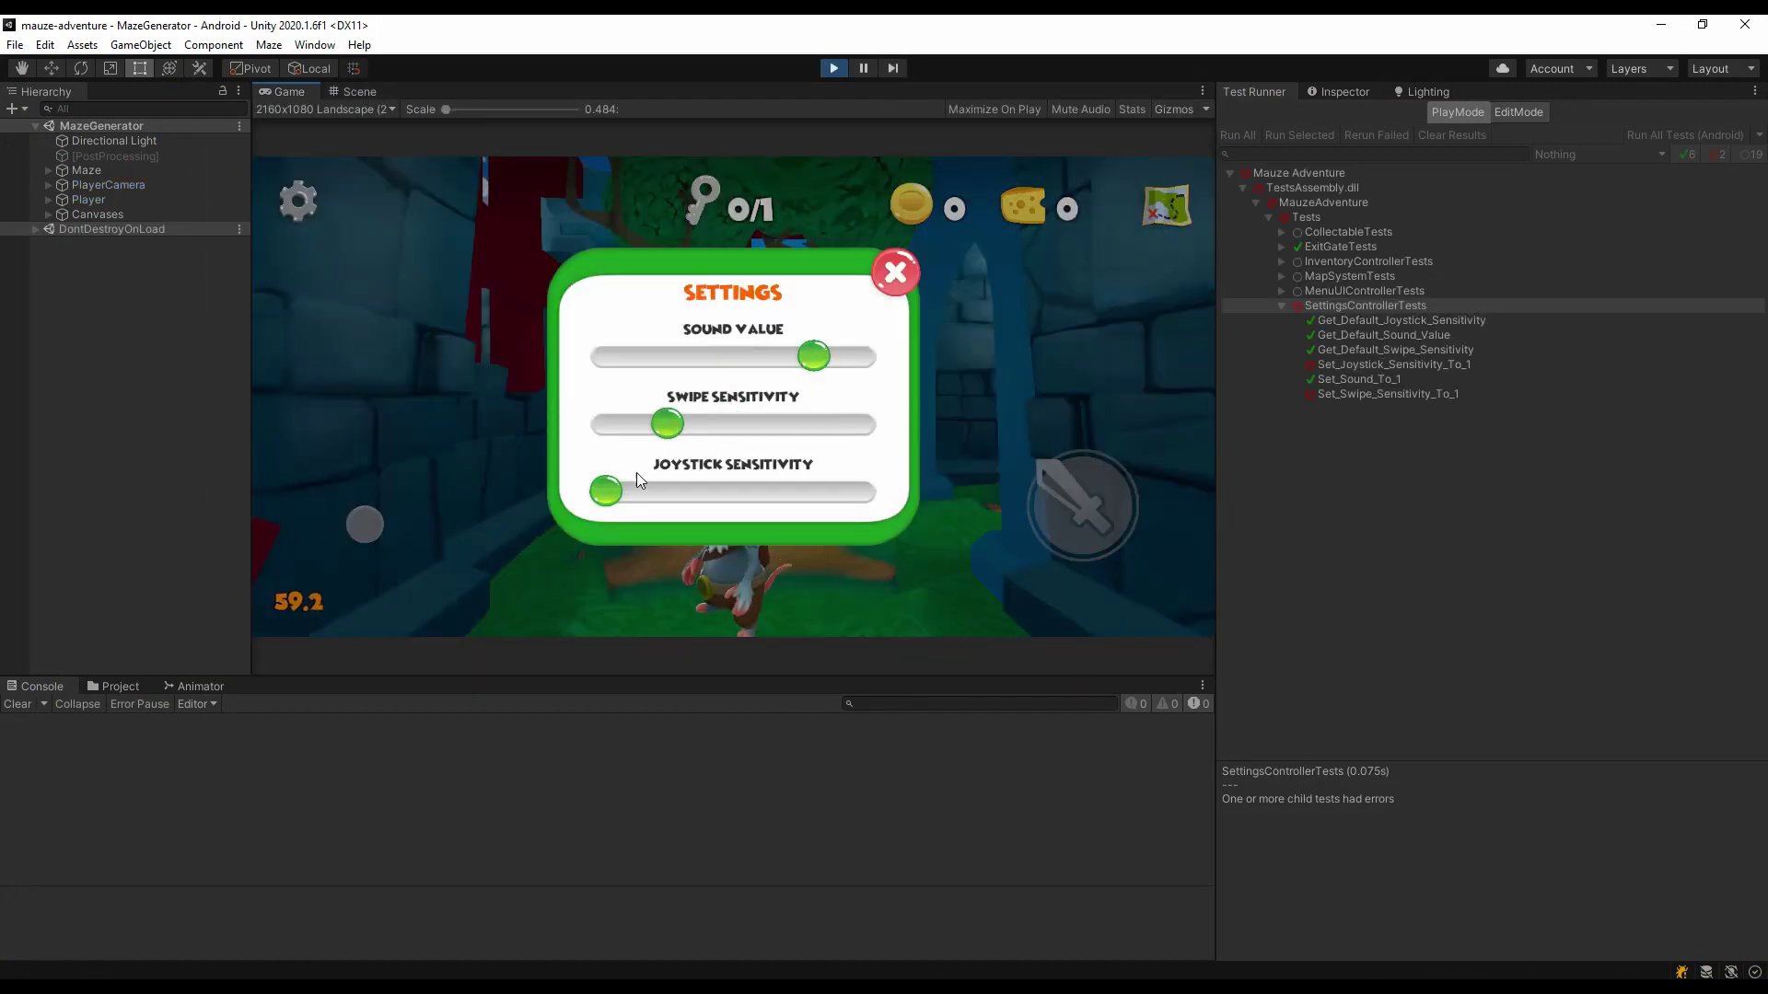
{"action": "left_click", "coordinate": [895, 271]}
{"action": "key", "text": "Escape"}
{"action": "left_click", "coordinate": [893, 291]}
{"action": "left_click", "coordinate": [306, 213]}
{"action": "left_click_drag", "start_coordinate": [739, 492], "coordinate": [575, 496]}
{"action": "left_click", "coordinate": [907, 283]}
{"action": "left_click", "coordinate": [298, 206]}
{"action": "left_click", "coordinate": [892, 281]}
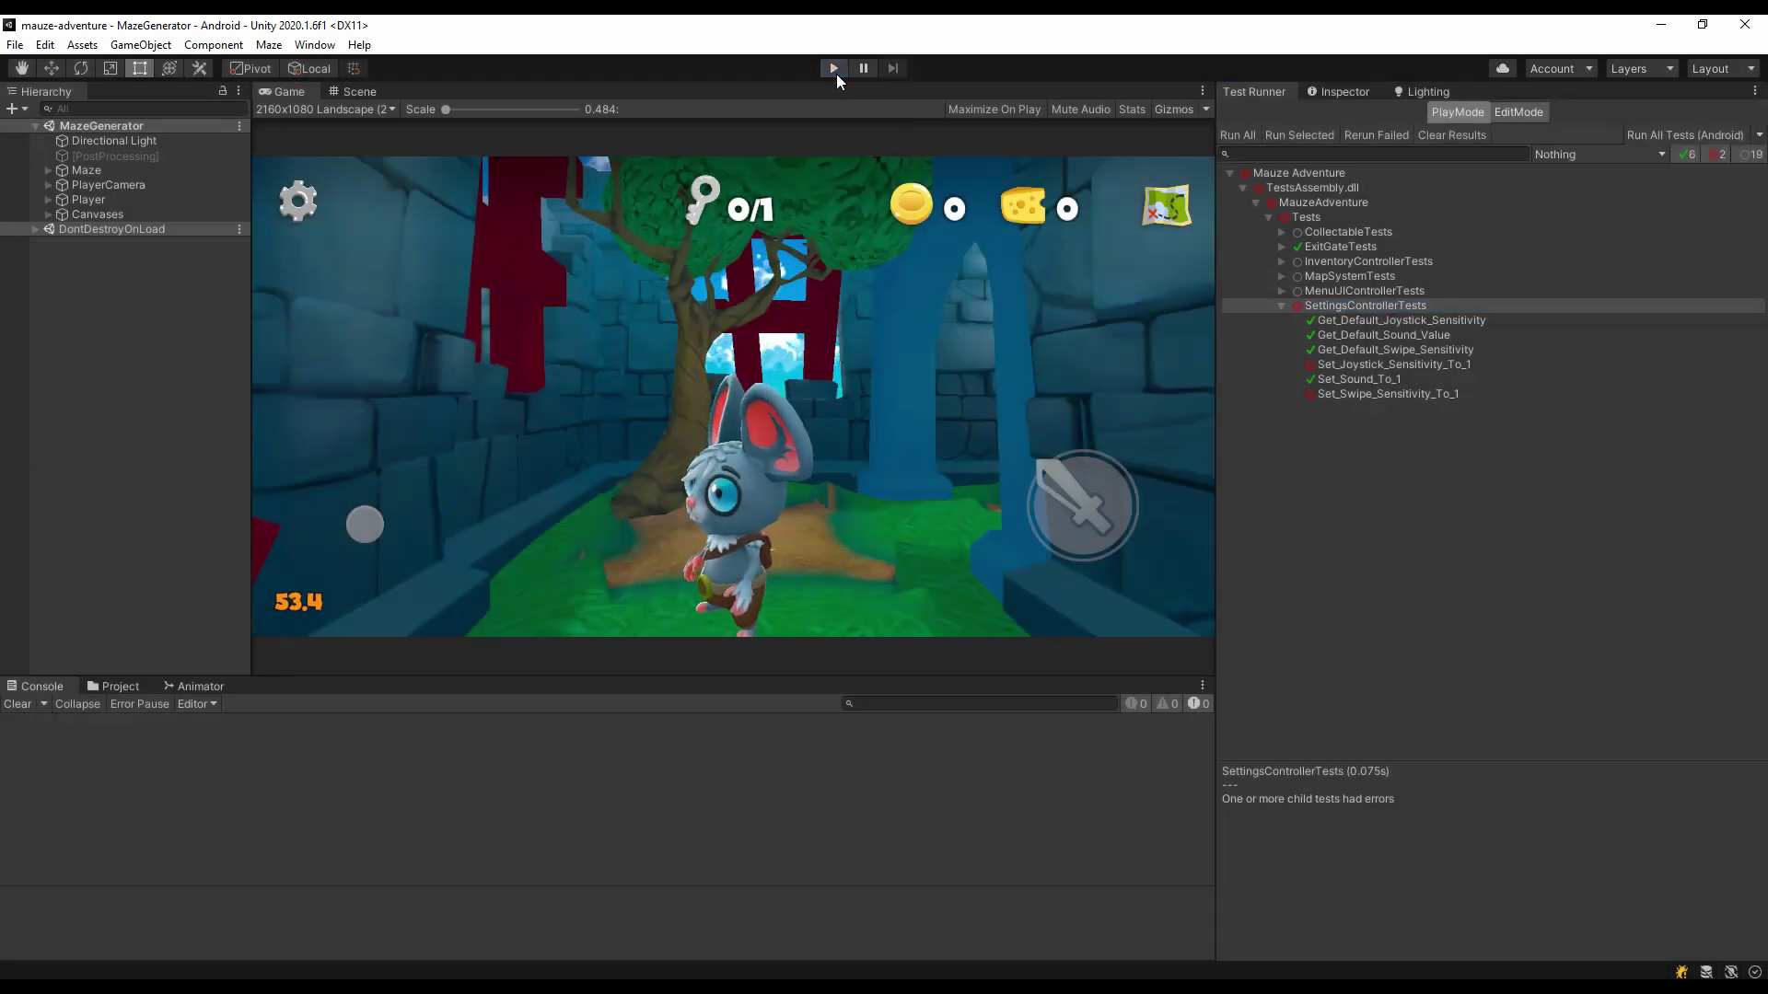
{"action": "left_click", "coordinate": [834, 68]}
- Run the game again, reopen the settings window several times to check that the slider values persist, and stop the game
{"action": "left_click", "coordinate": [1344, 92]}
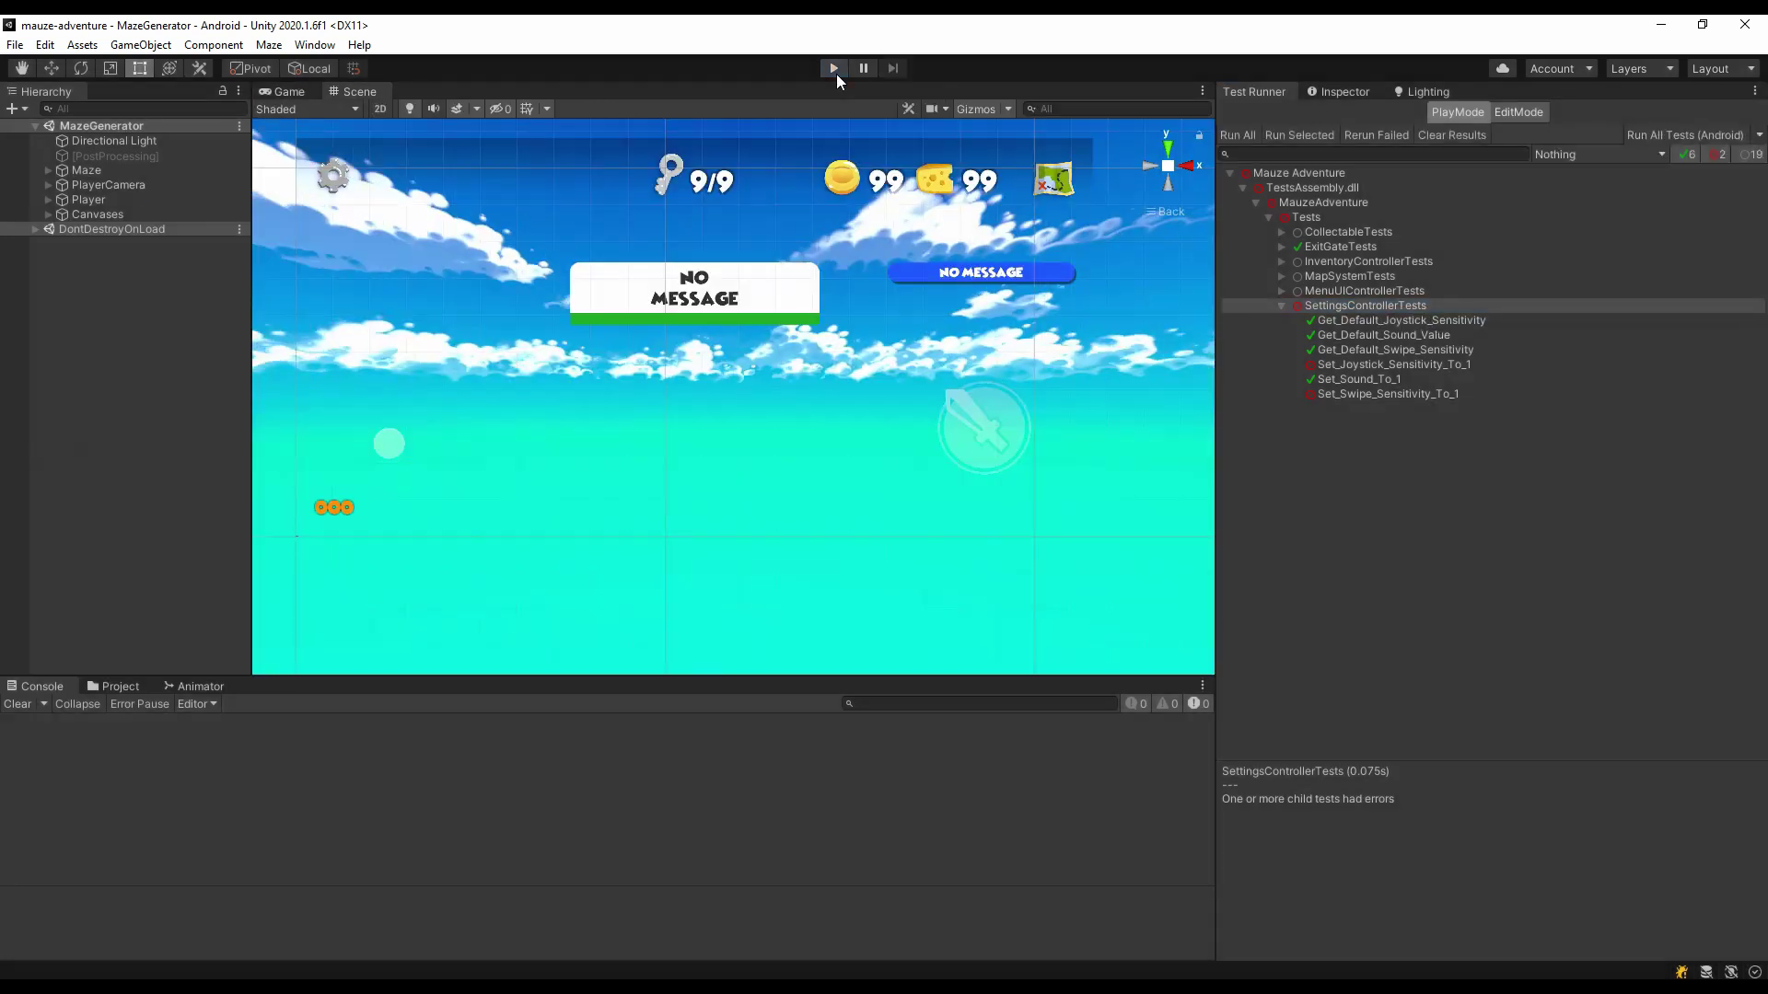
{"action": "left_click", "coordinate": [834, 68]}
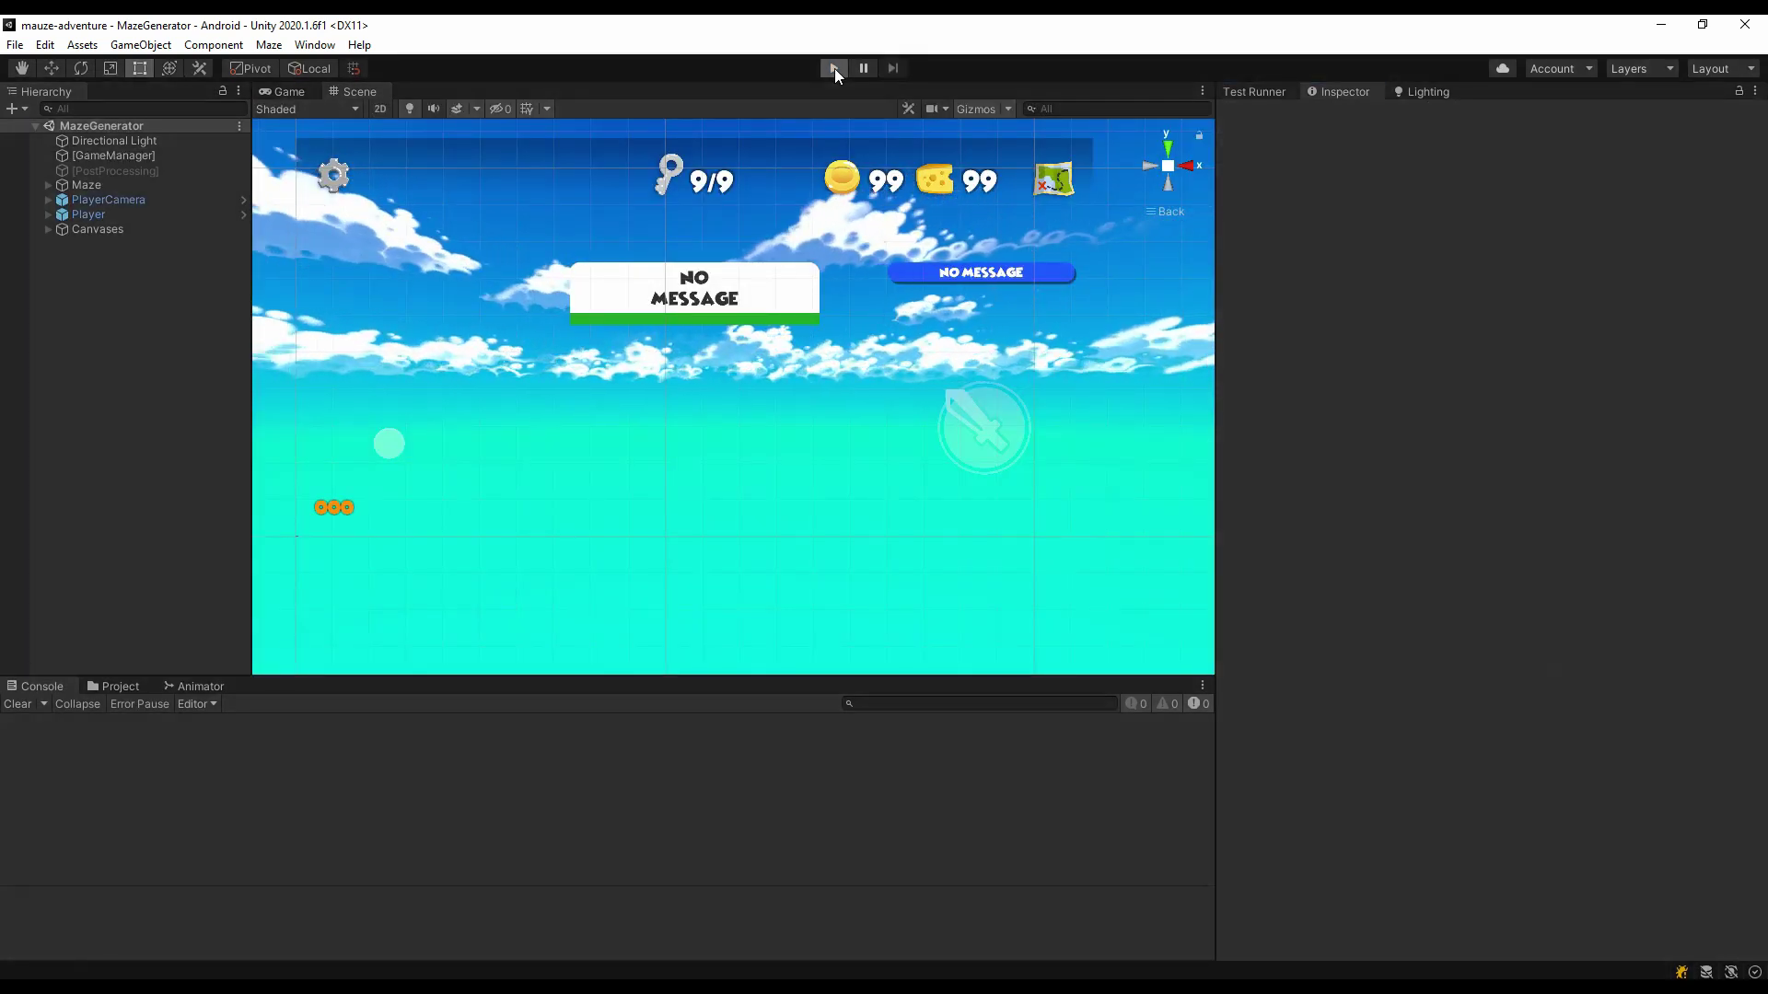
{"action": "key", "text": "Escape"}
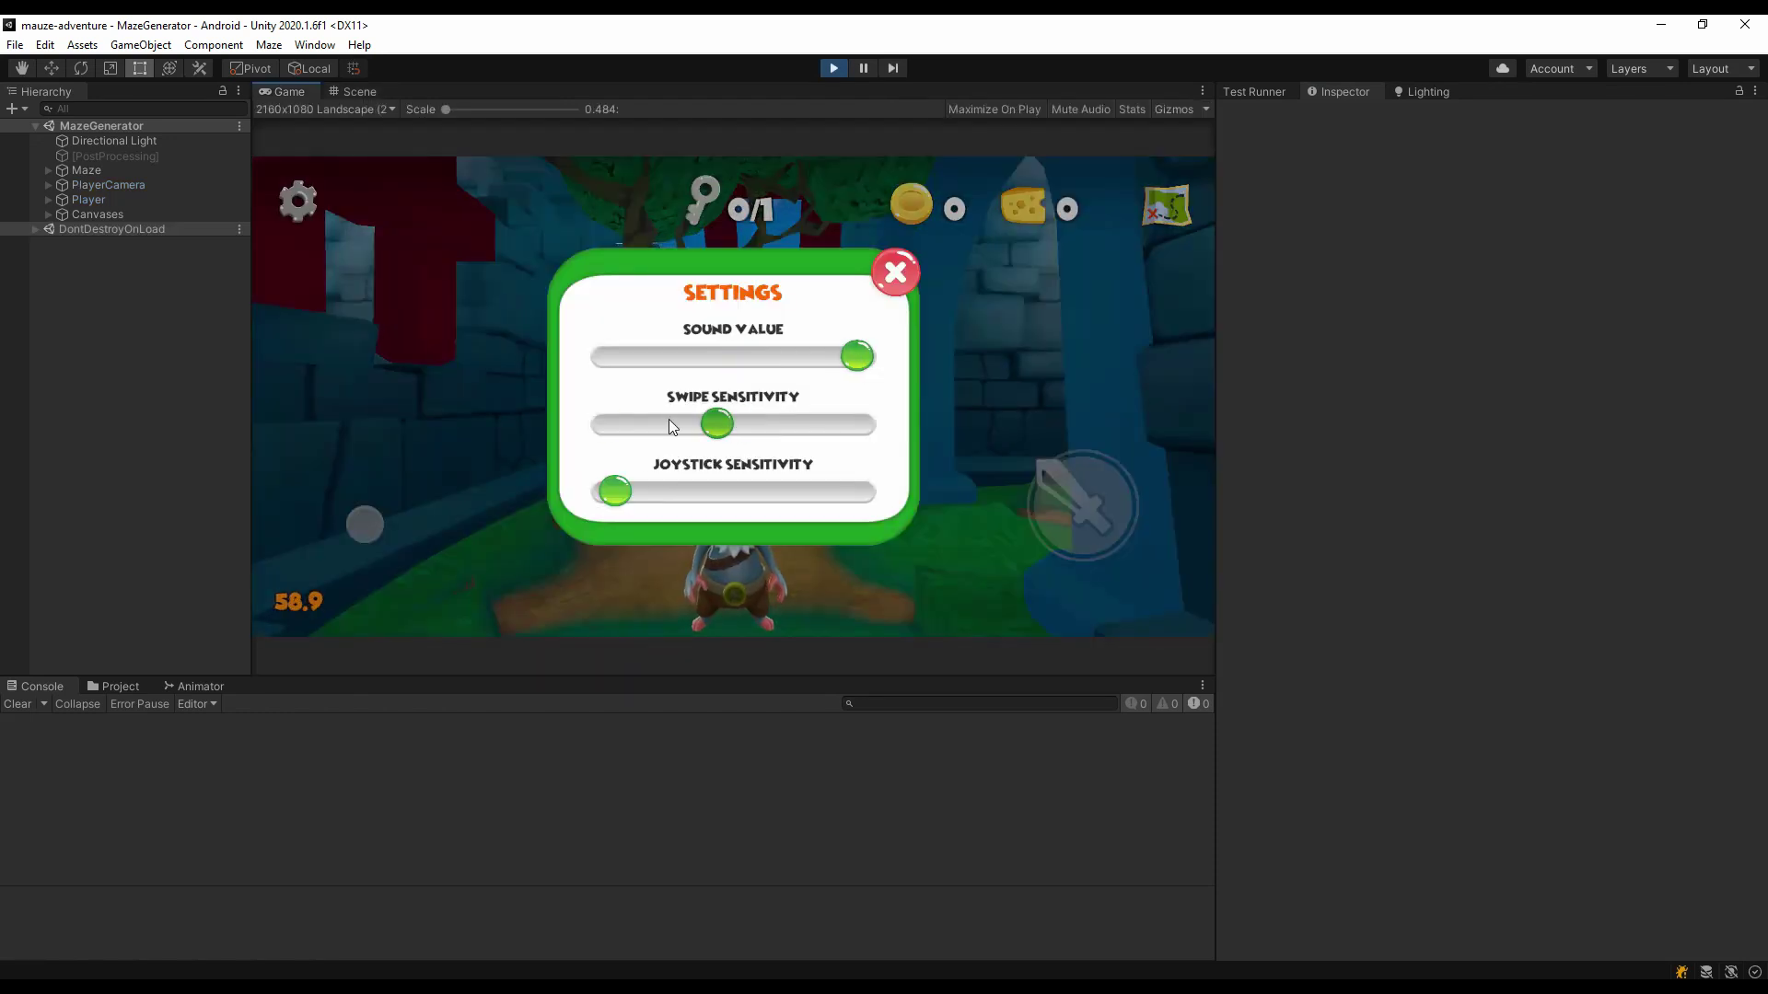
{"action": "left_click", "coordinate": [895, 272]}
{"action": "left_click", "coordinate": [296, 202]}
{"action": "left_click", "coordinate": [894, 274]}
{"action": "left_click", "coordinate": [306, 203]}
{"action": "left_click", "coordinate": [895, 272]}
{"action": "left_click", "coordinate": [835, 71]}
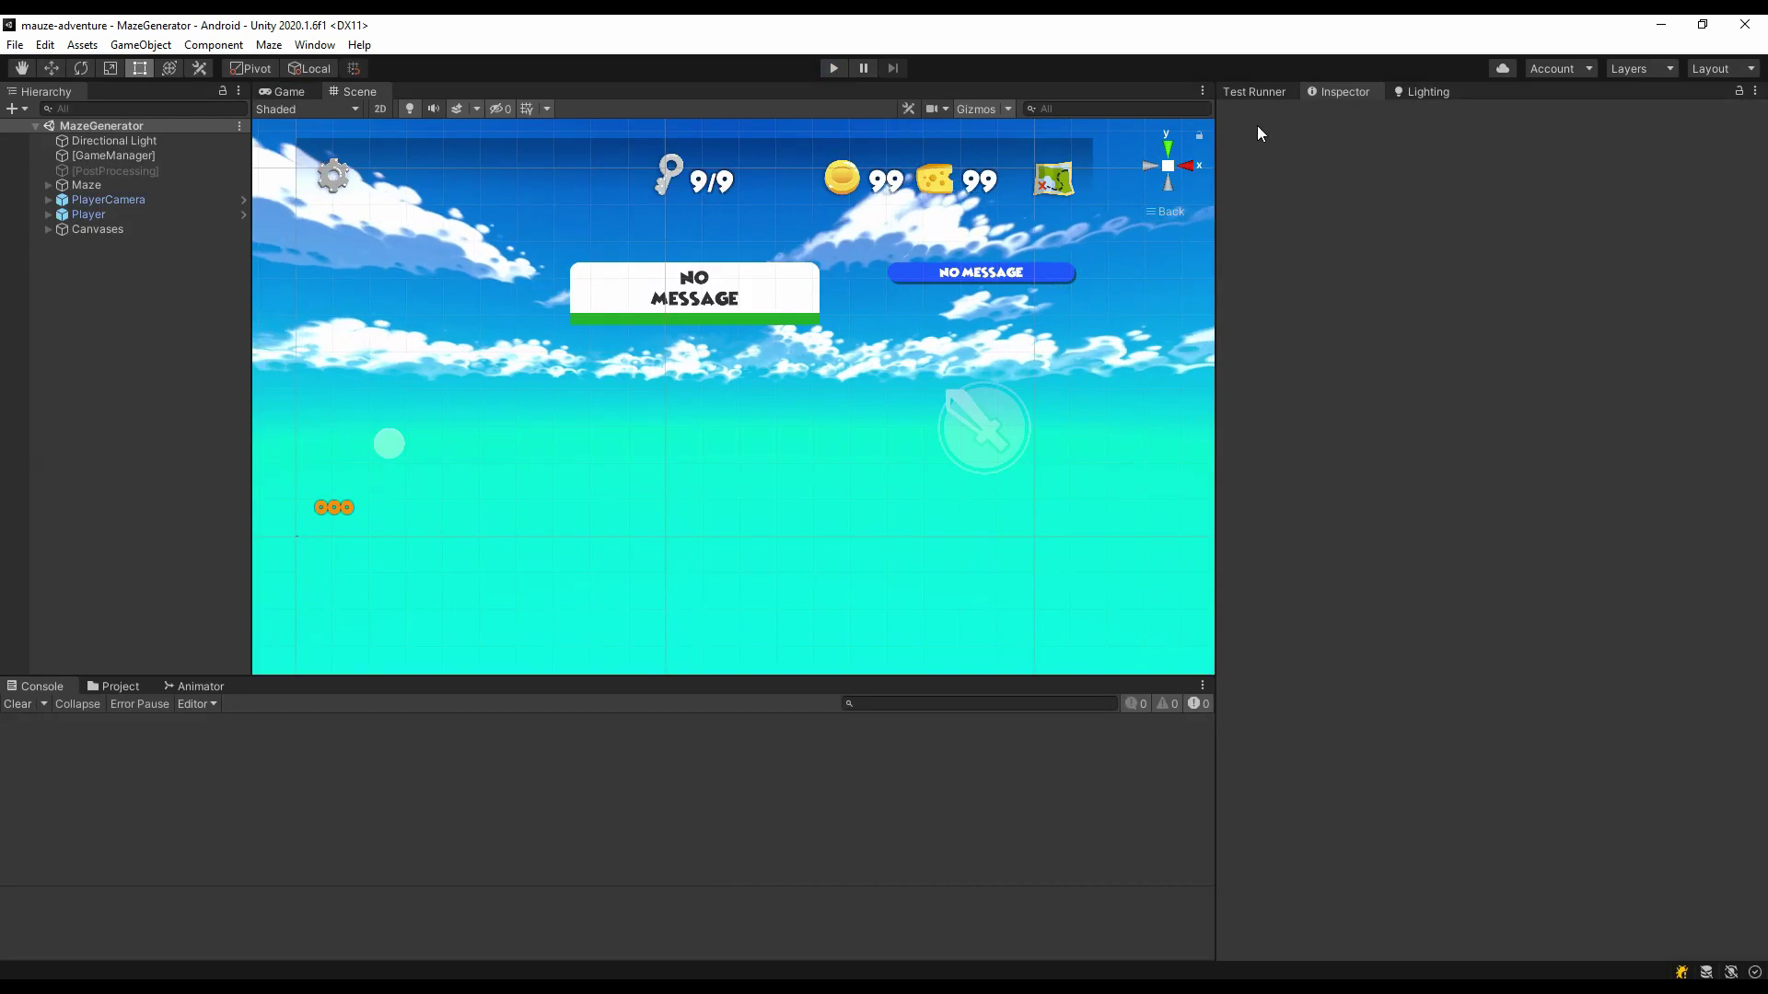
- Run the SettingsControllerTests group and inspect the individual results of the Set tests
{"action": "left_click", "coordinate": [1251, 90]}
{"action": "double_click", "coordinate": [1330, 306]}
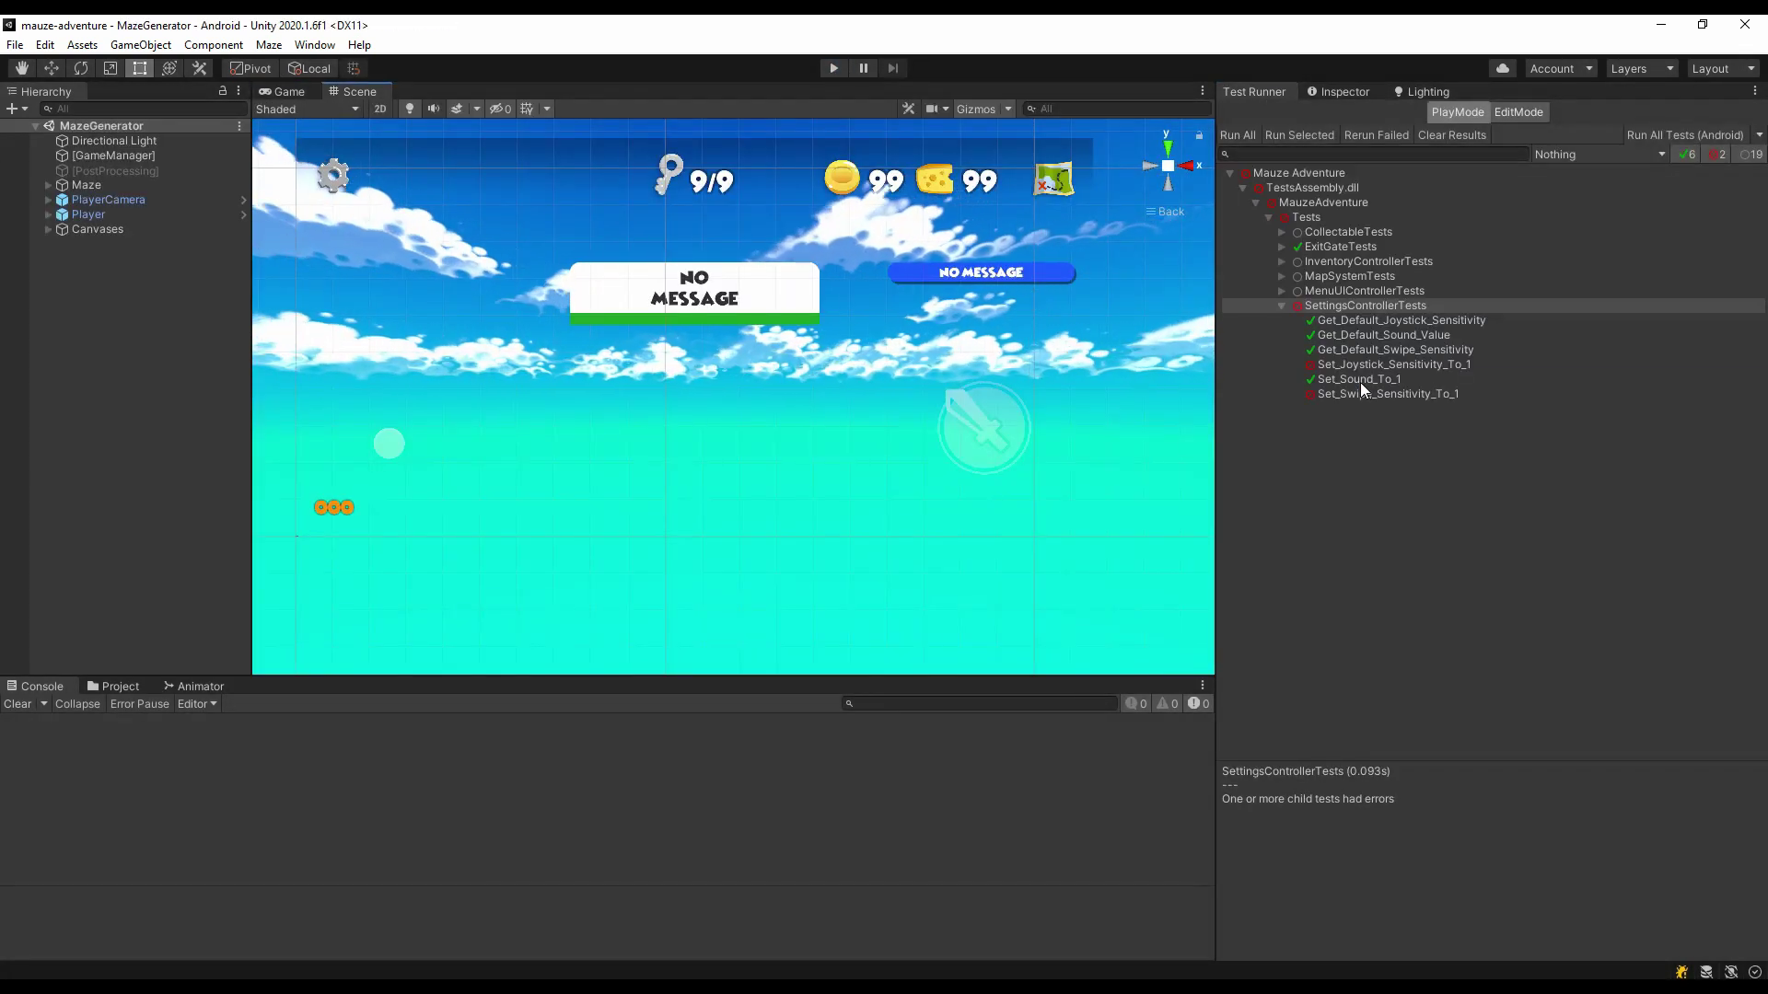
{"action": "left_click", "coordinate": [1400, 392]}
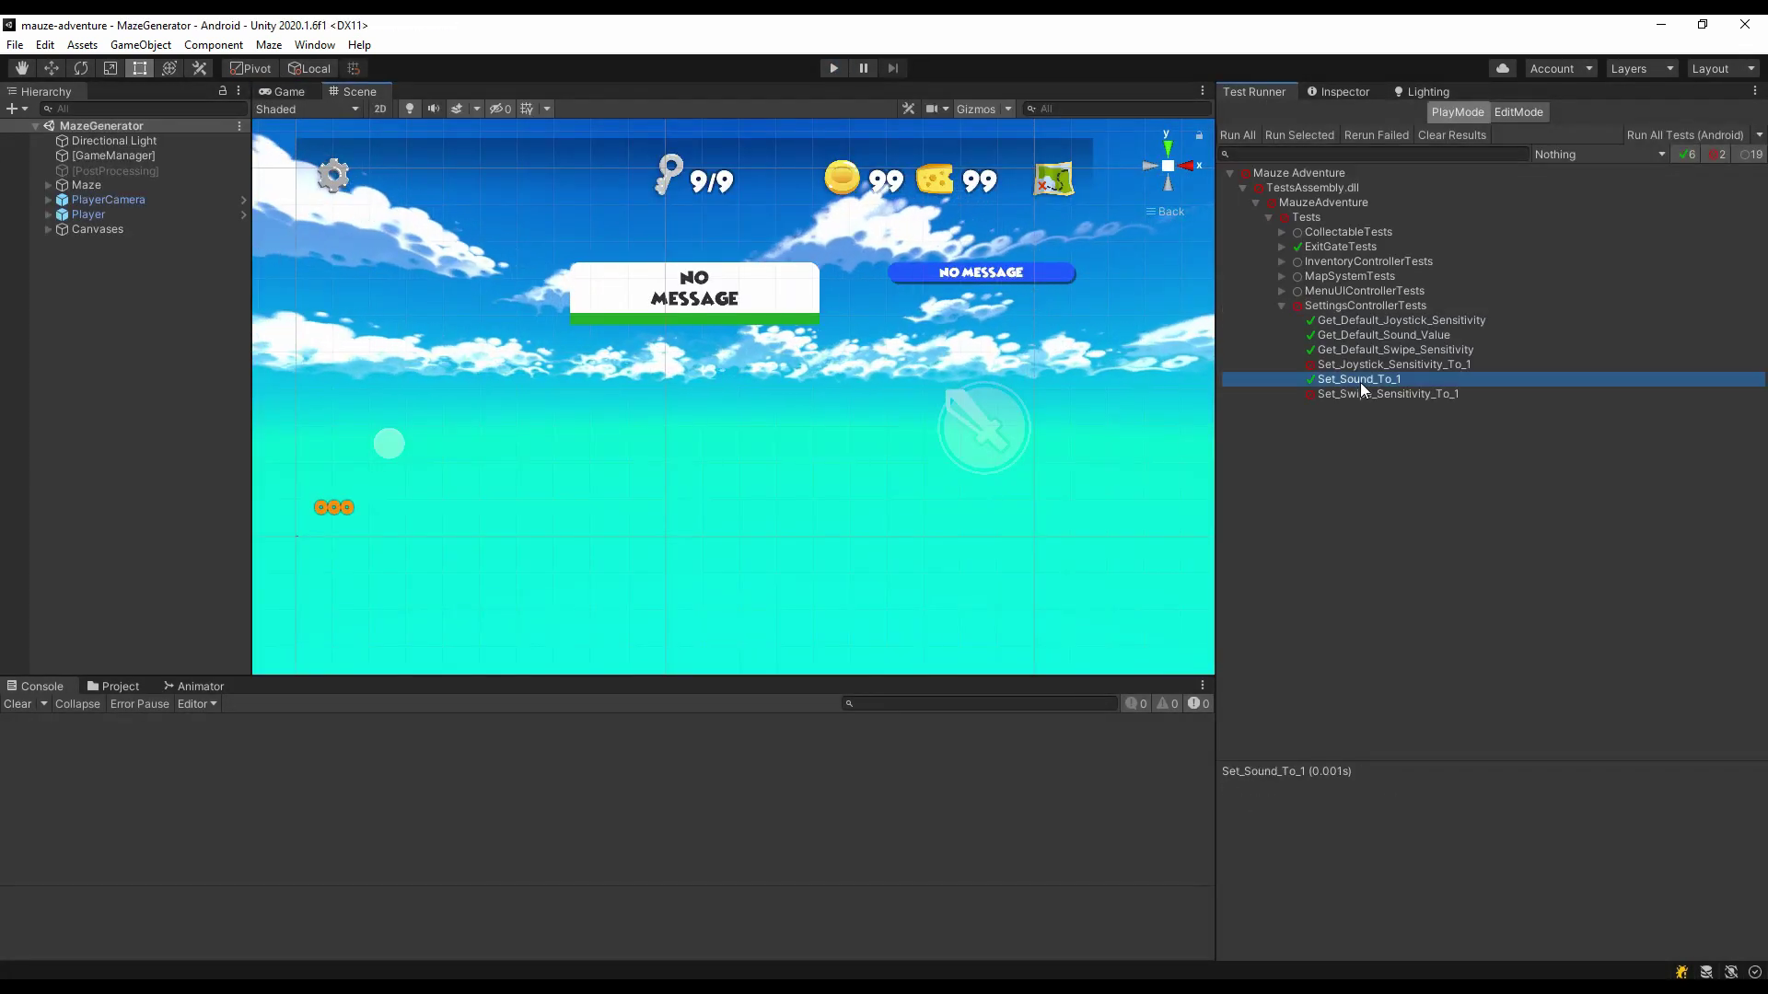
{"action": "left_click", "coordinate": [1378, 366]}
- Review the Set_Joystick_Sensitivity_To_1 code in SettingsControllerTests.cs and rerun that test in Unity
{"action": "left_click_drag", "start_coordinate": [0, 304], "coordinate": [523, 16]}
{"action": "left_click", "coordinate": [690, 400]}
{"action": "scroll", "coordinate": [692, 403], "scroll_direction": "up", "scroll_amount": 4}
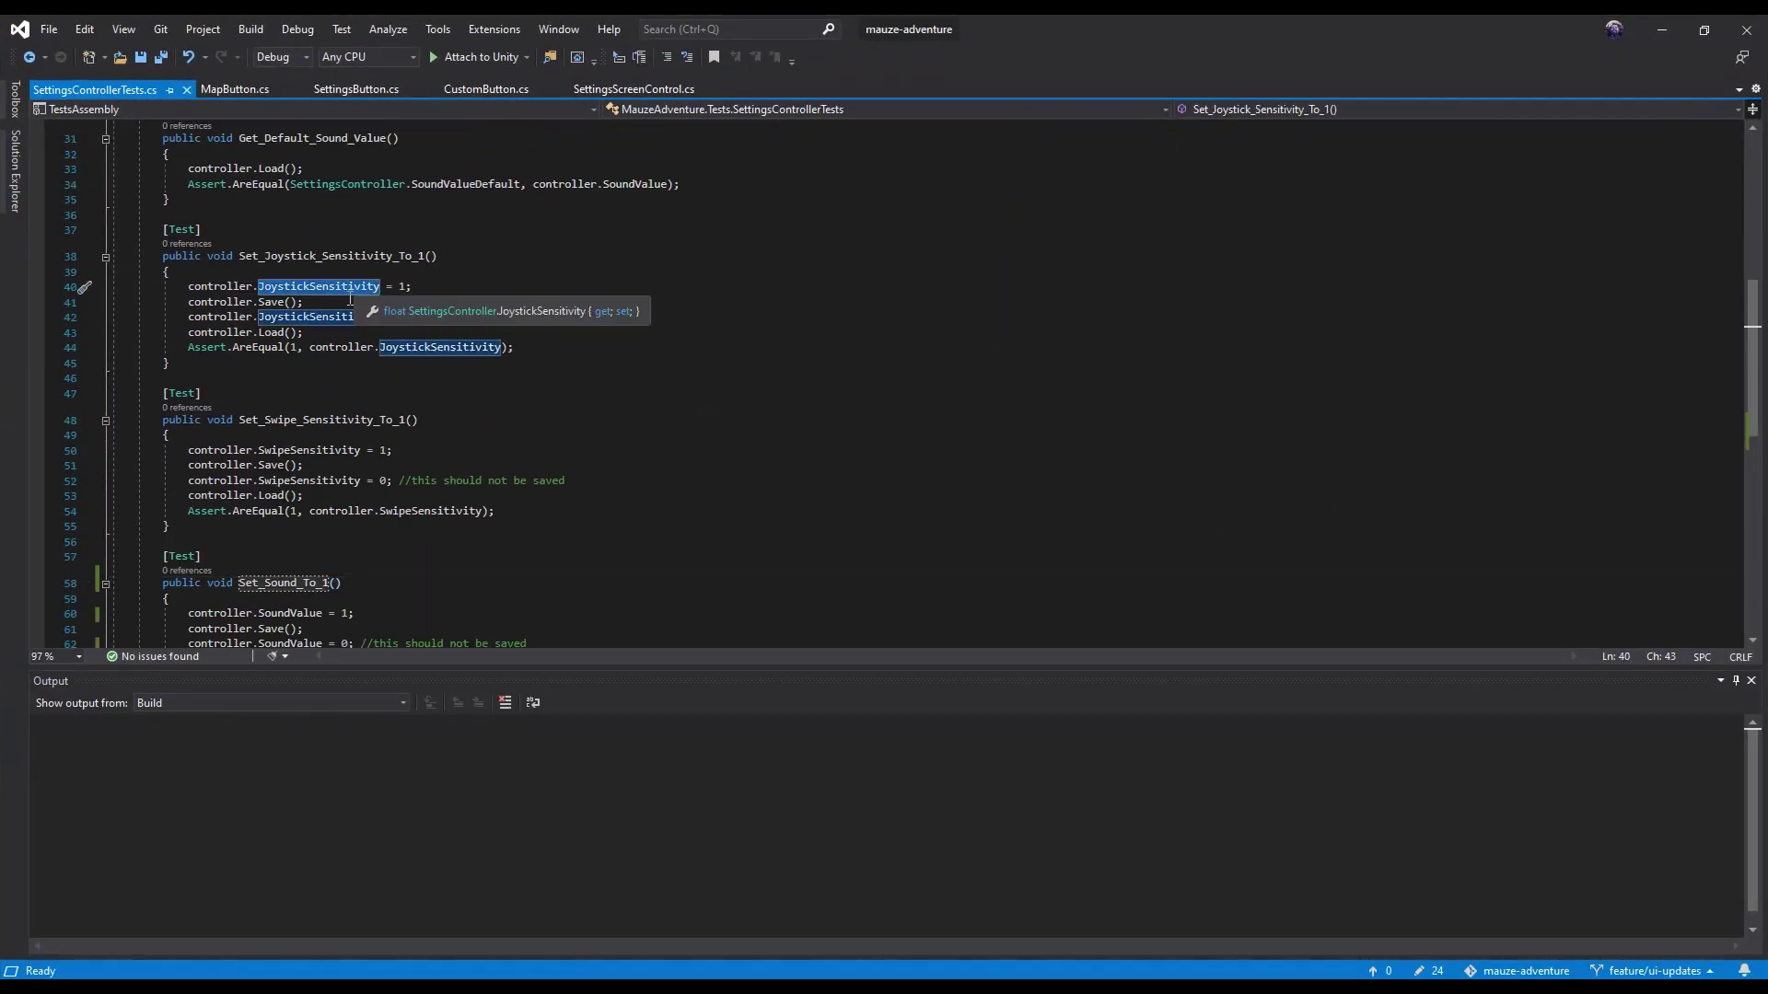
{"action": "left_click", "coordinate": [1657, 35]}
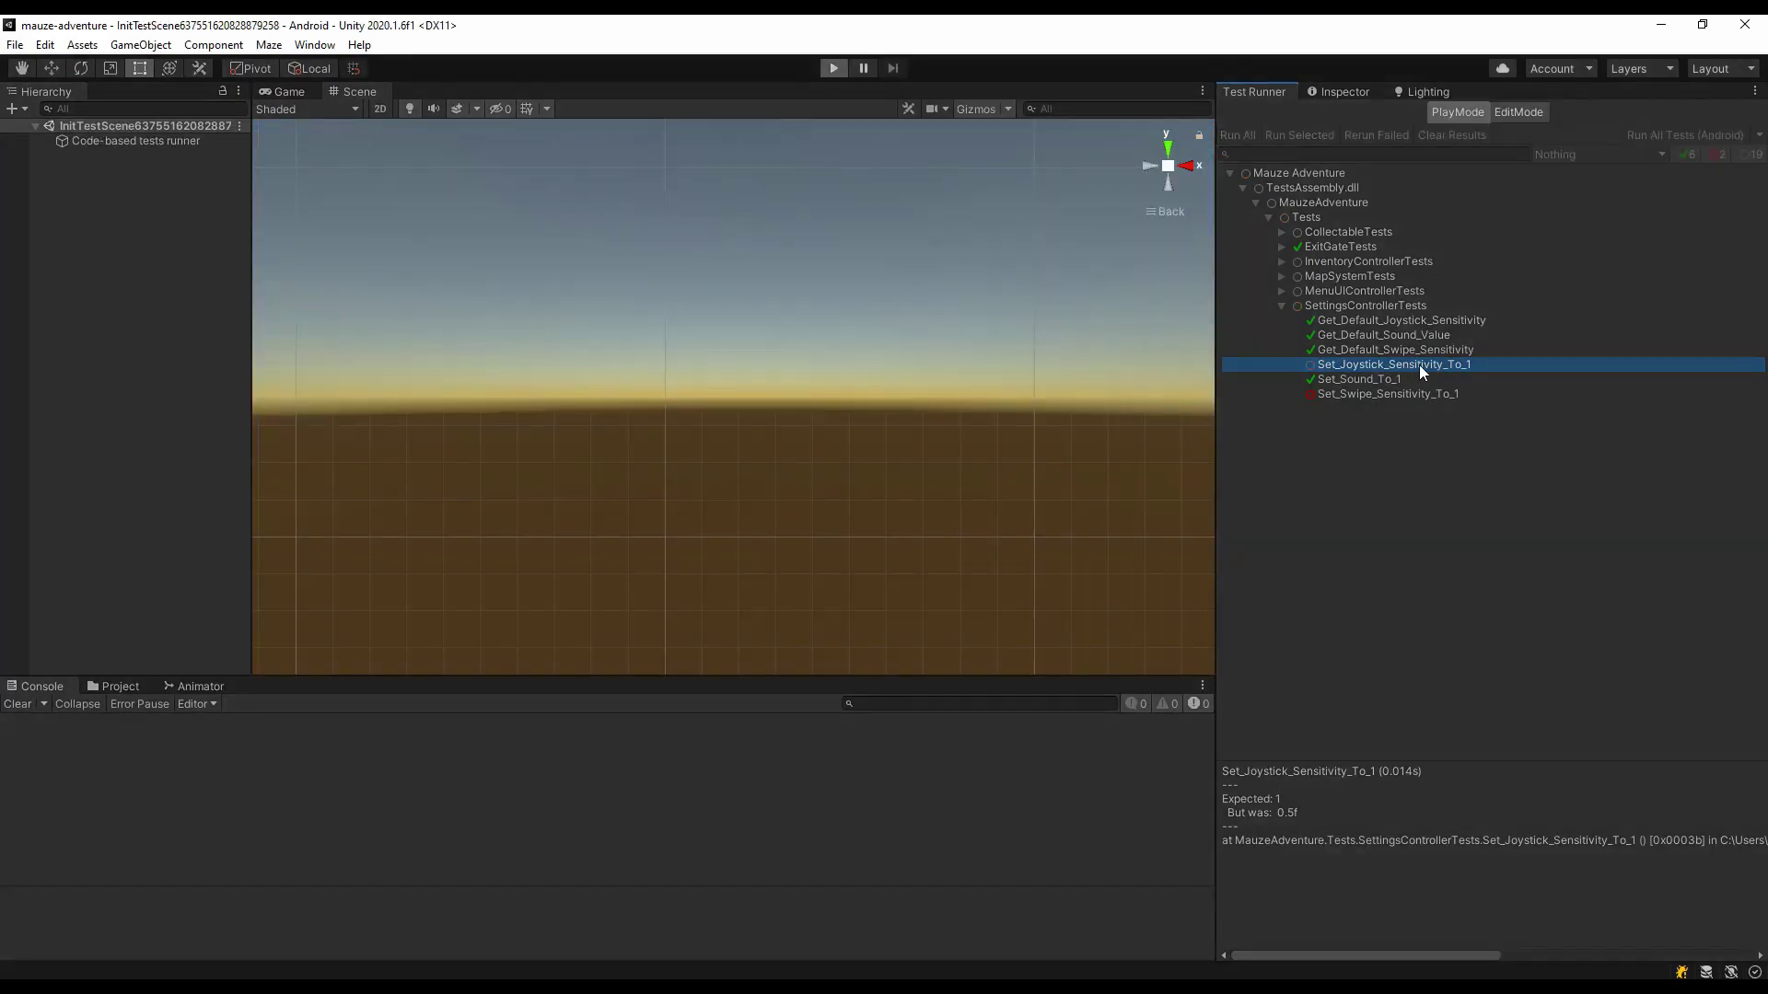
{"action": "double_click", "coordinate": [1418, 365]}
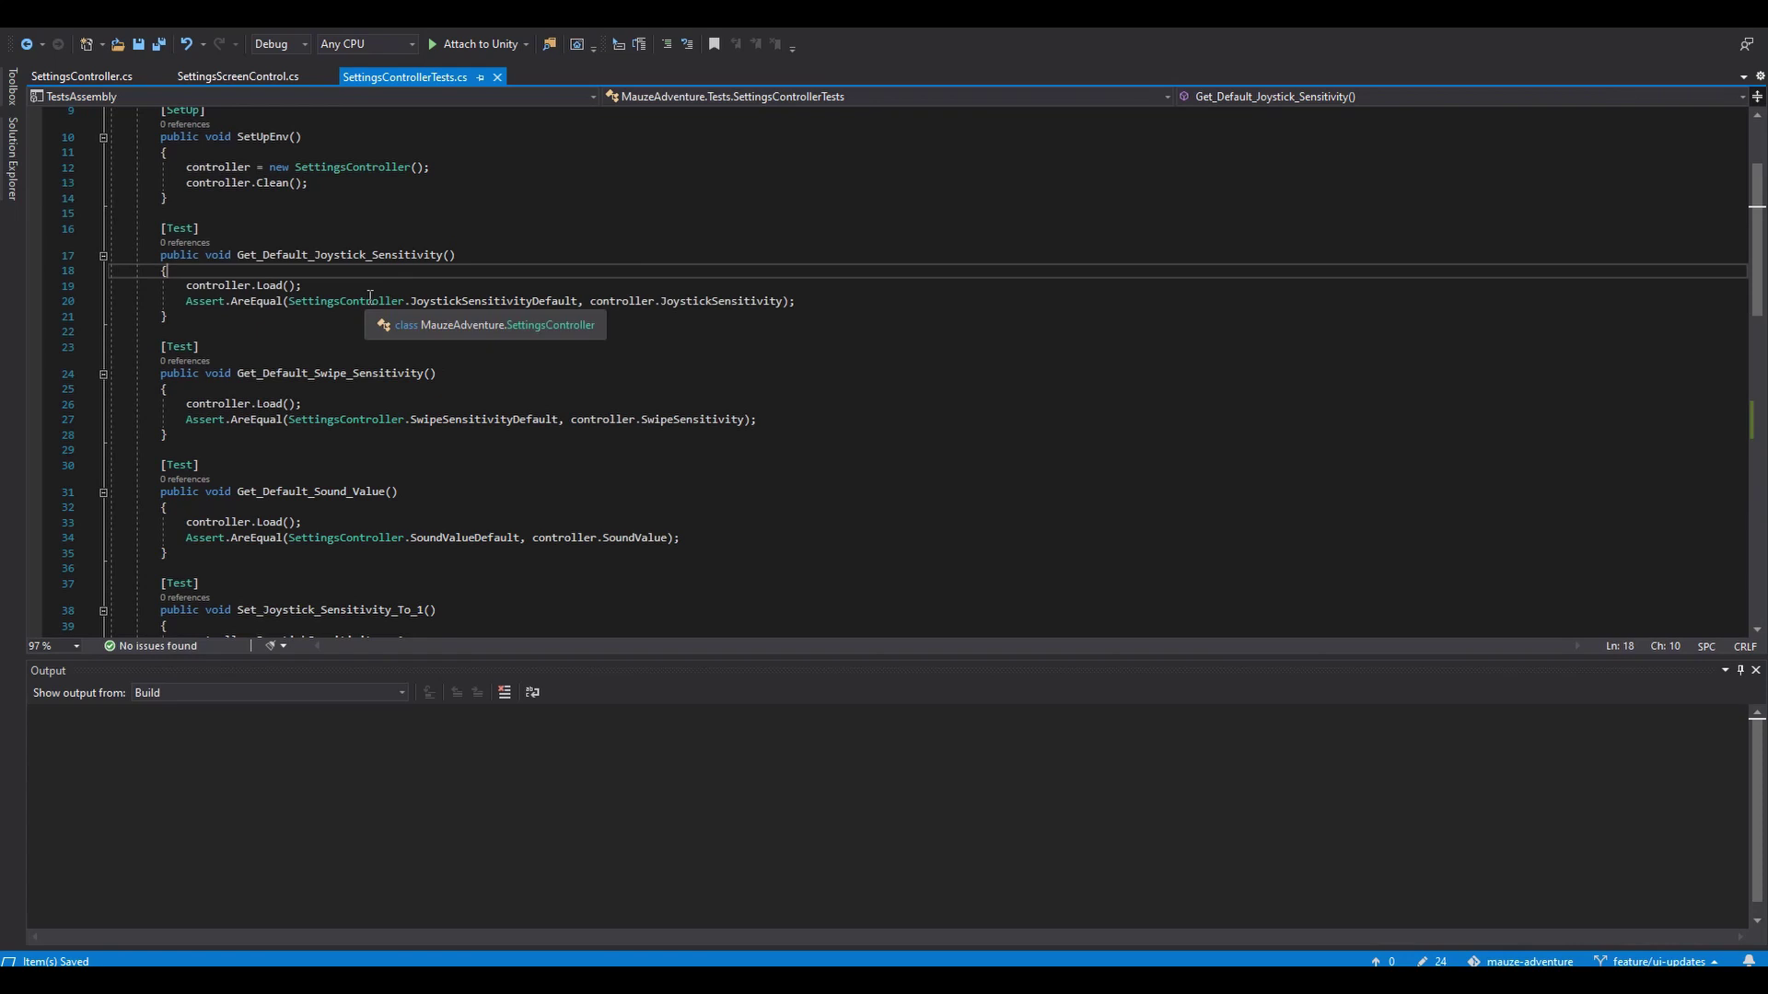
- Remove controller.Load(); from the default joystick and swipe sensitivity tests, and check the default-value test results in Unity
{"action": "left_click", "coordinate": [942, 282]}
{"action": "scroll", "coordinate": [270, 500], "scroll_direction": "down", "scroll_amount": 1}
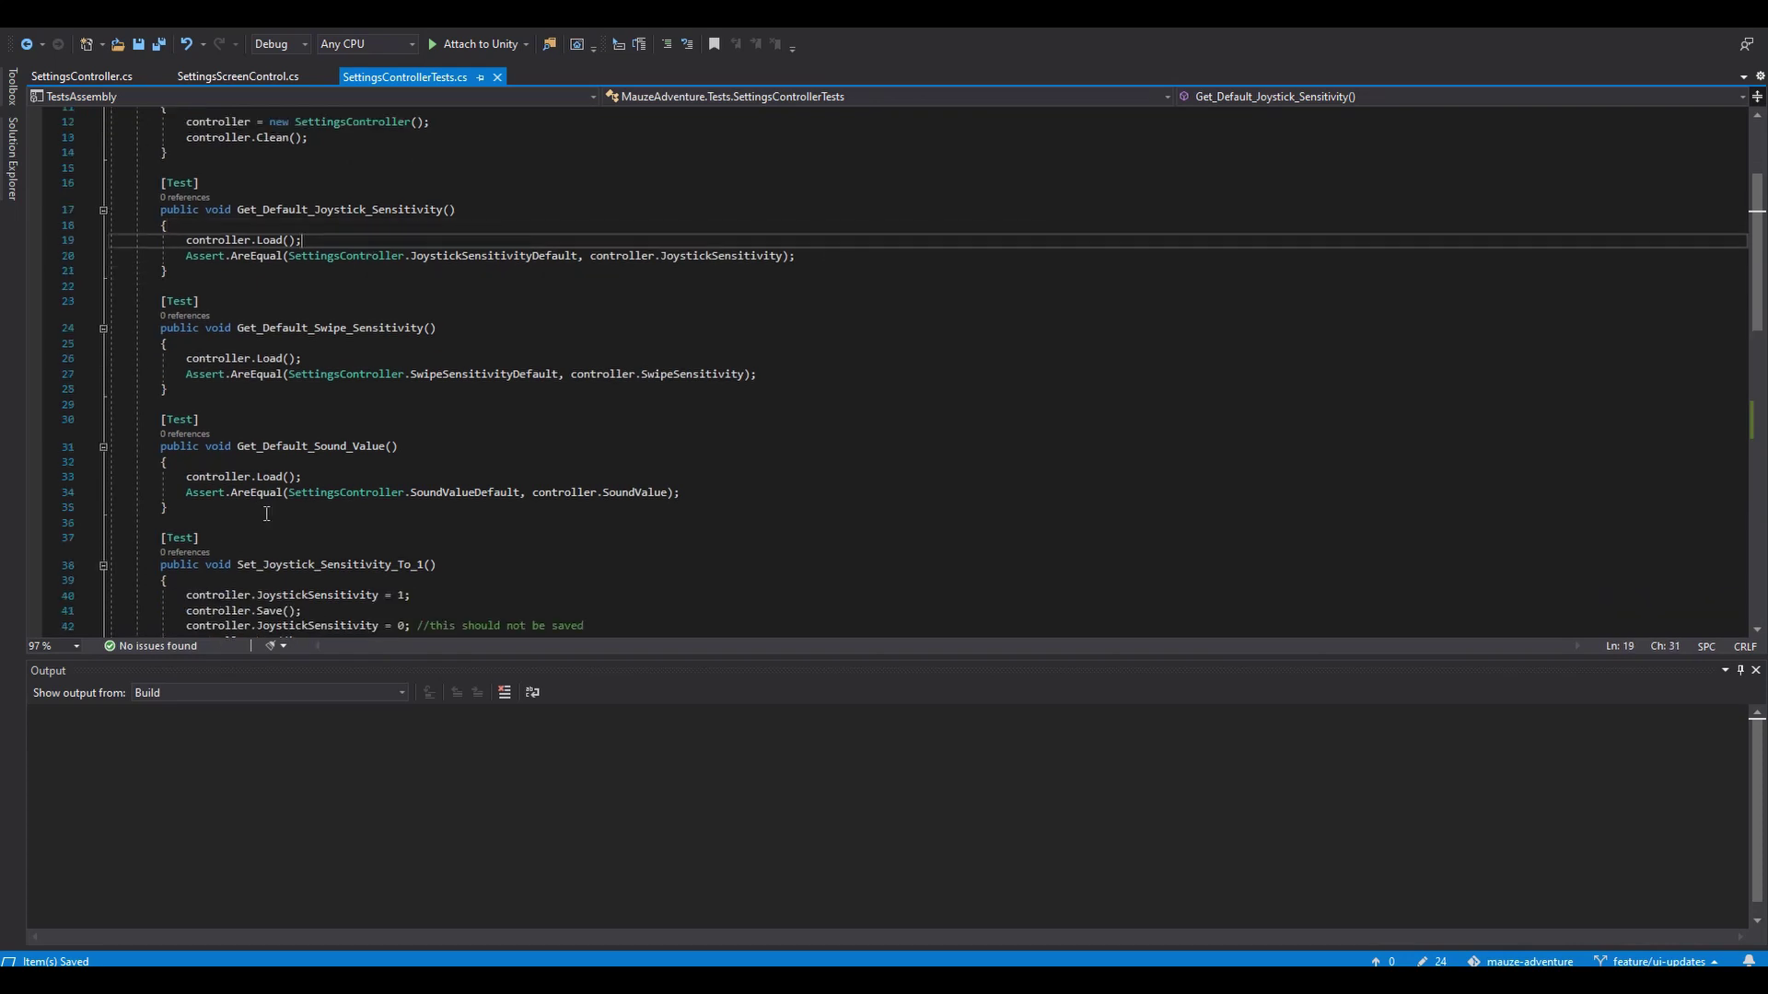
{"action": "scroll", "coordinate": [716, 437], "scroll_direction": "up", "scroll_amount": 1}
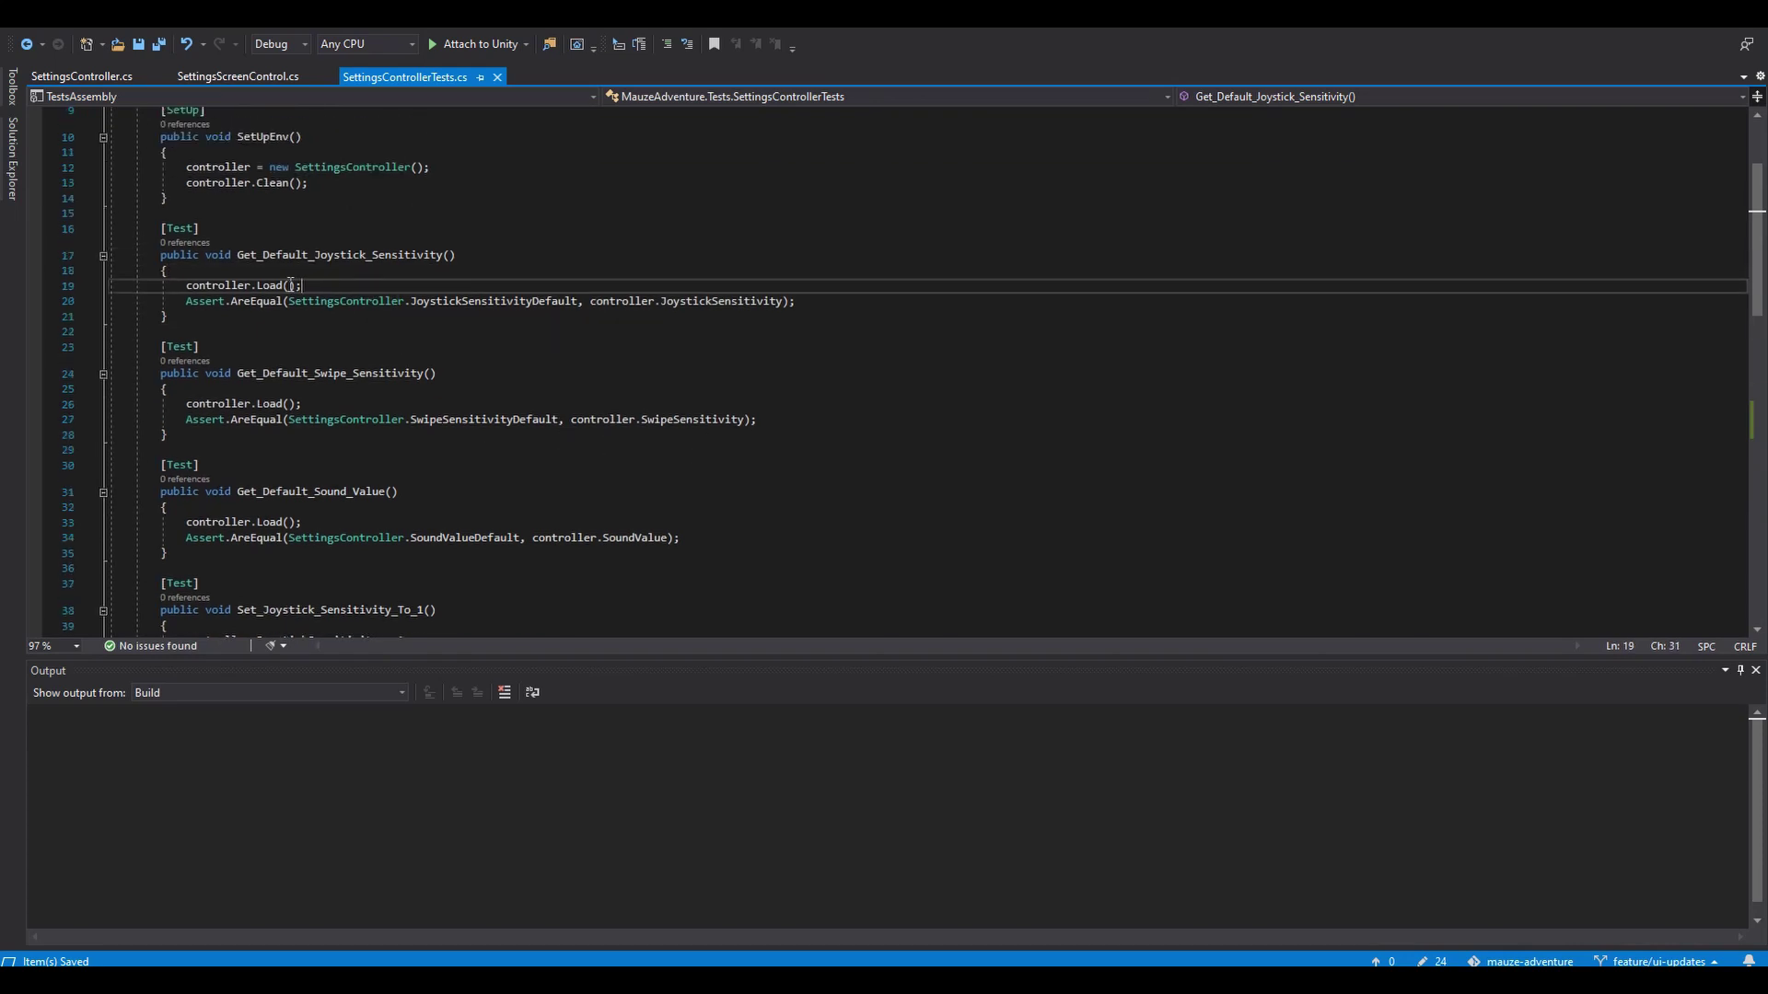
{"action": "scroll", "coordinate": [313, 284], "scroll_direction": "up", "scroll_amount": 2}
{"action": "key", "text": "ctrl+x"}
{"action": "left_click", "coordinate": [348, 481]}
{"action": "key", "text": "ctrl+x"}
{"action": "scroll", "coordinate": [348, 490], "scroll_direction": "down", "scroll_amount": 1}
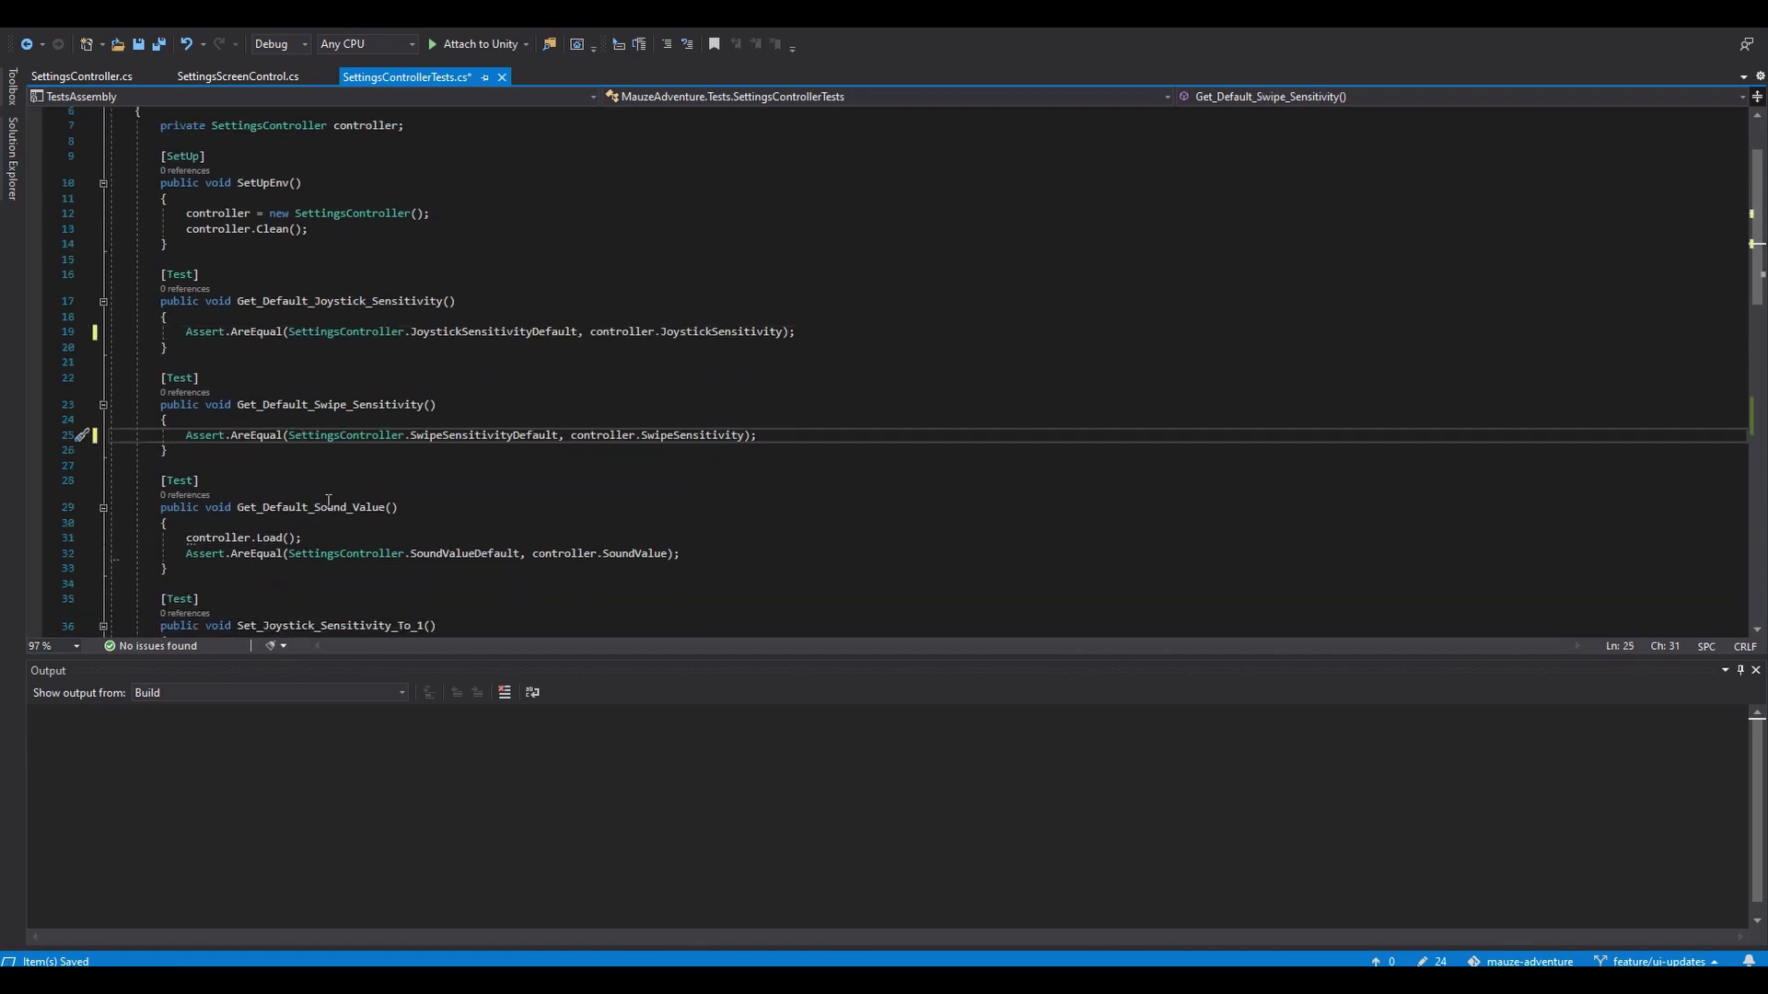
{"action": "scroll", "coordinate": [263, 246], "scroll_direction": "up", "scroll_amount": 2}
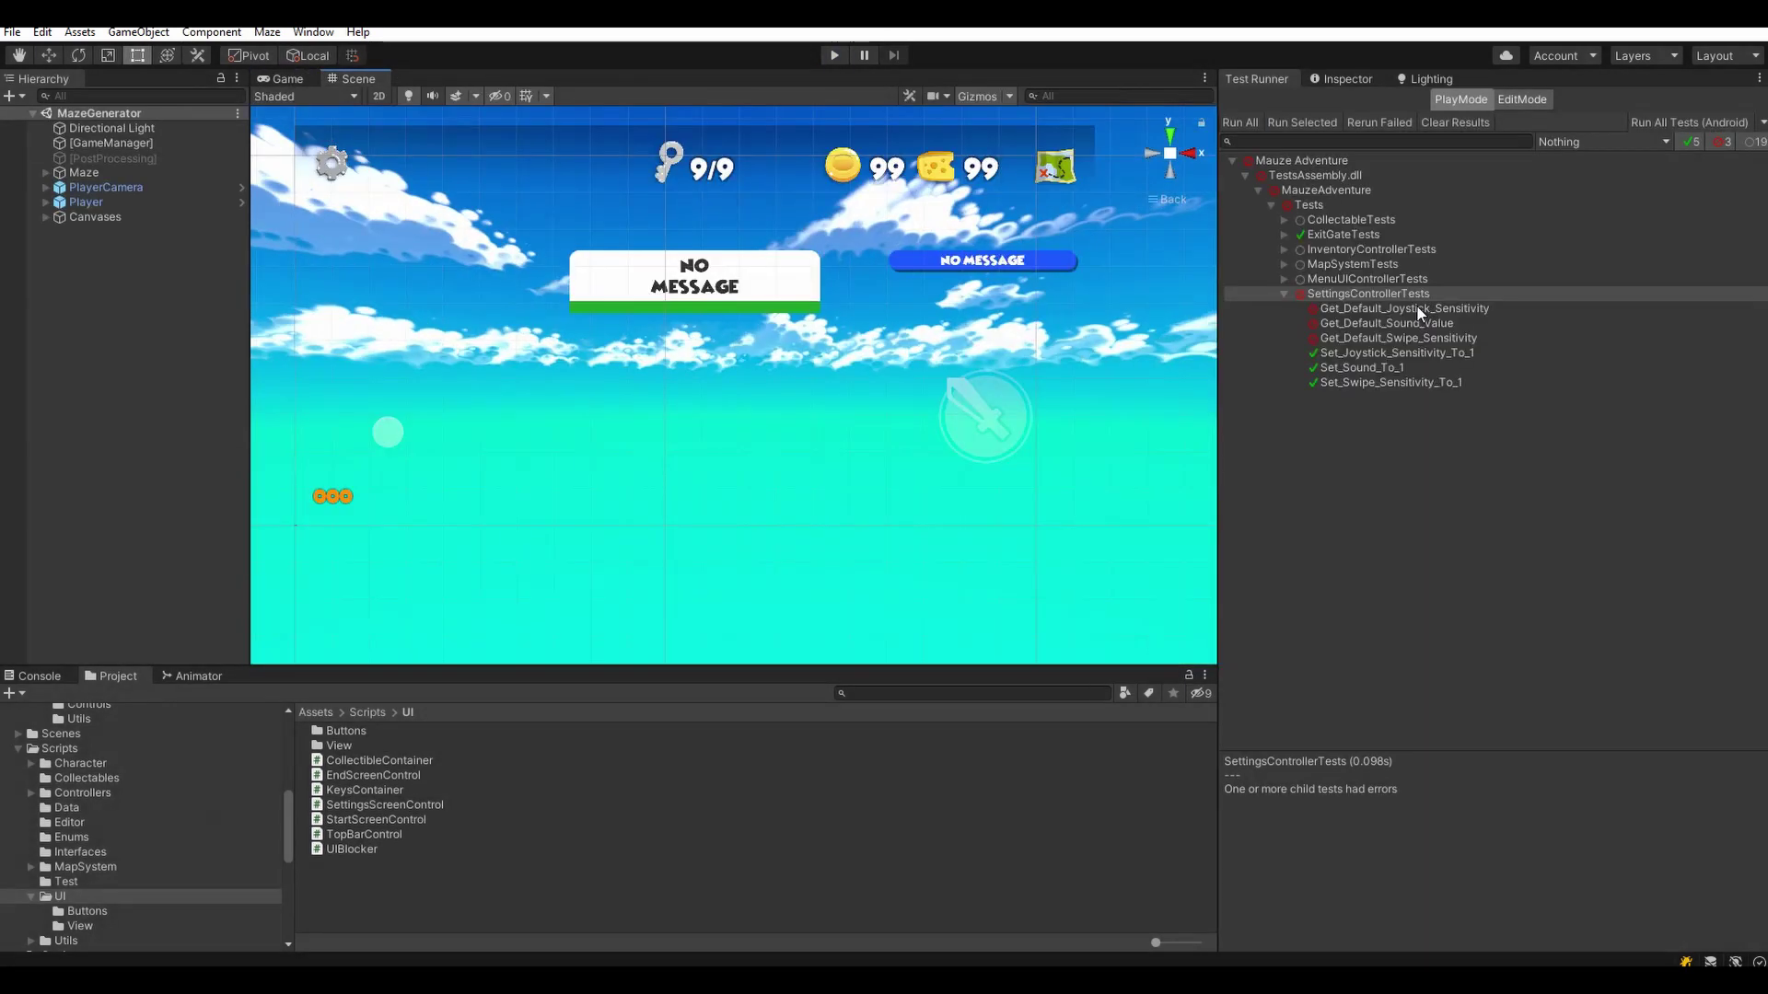
{"action": "left_click", "coordinate": [1492, 323]}
{"action": "left_click", "coordinate": [1483, 338]}
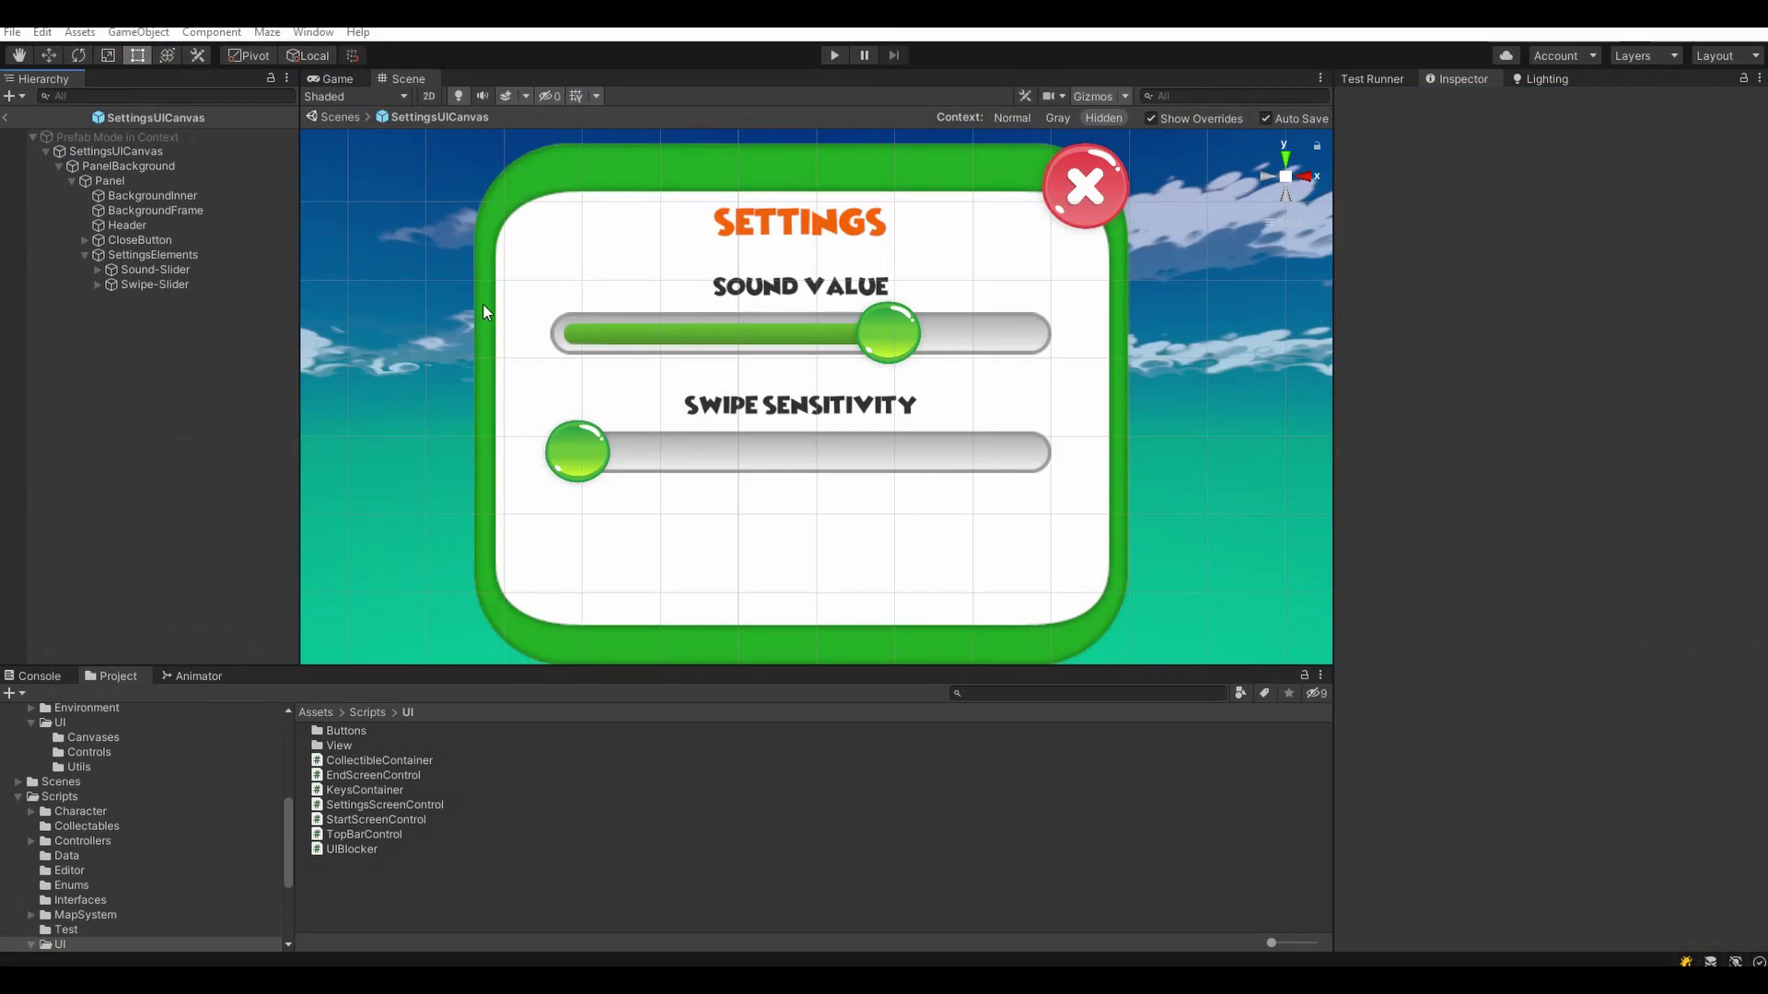
- Run the game with the SettingsUICanvas prefab open, set Swipe Sensitivity to a moderate value and test it by rotating the camera
{"action": "scroll", "coordinate": [667, 330], "scroll_direction": "down", "scroll_amount": 2}
{"action": "scroll", "coordinate": [791, 356], "scroll_direction": "up", "scroll_amount": 3}
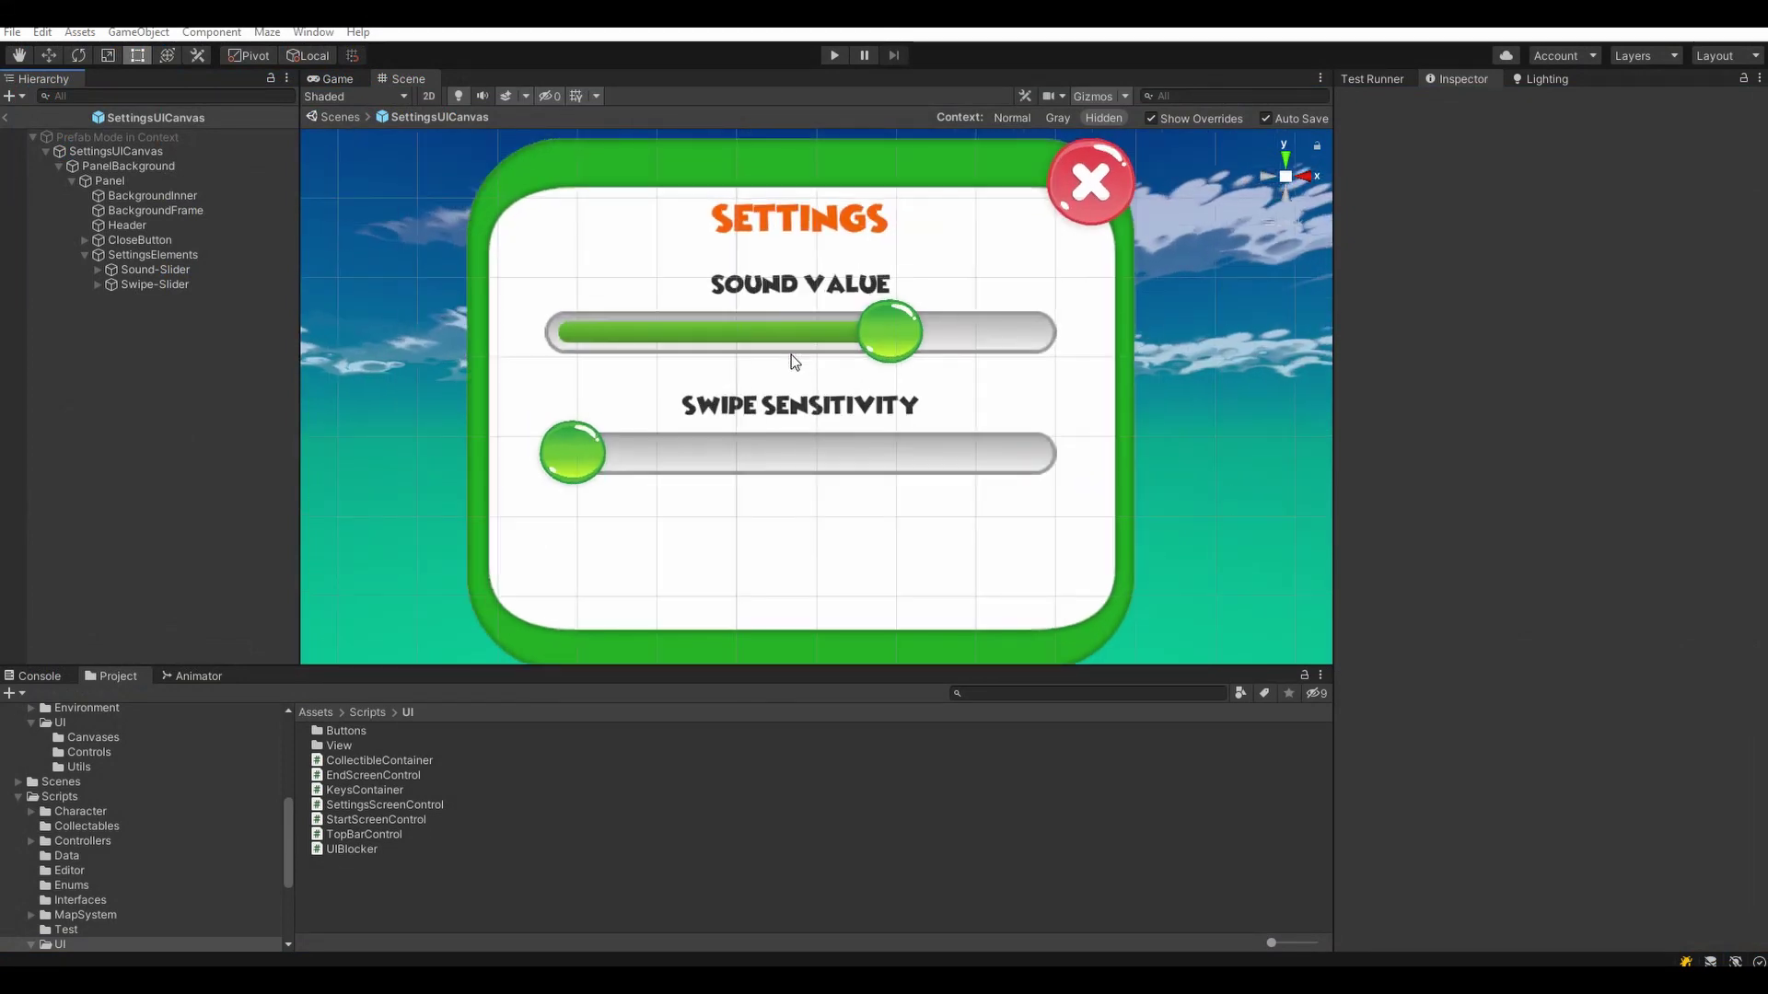
{"action": "left_click", "coordinate": [834, 58]}
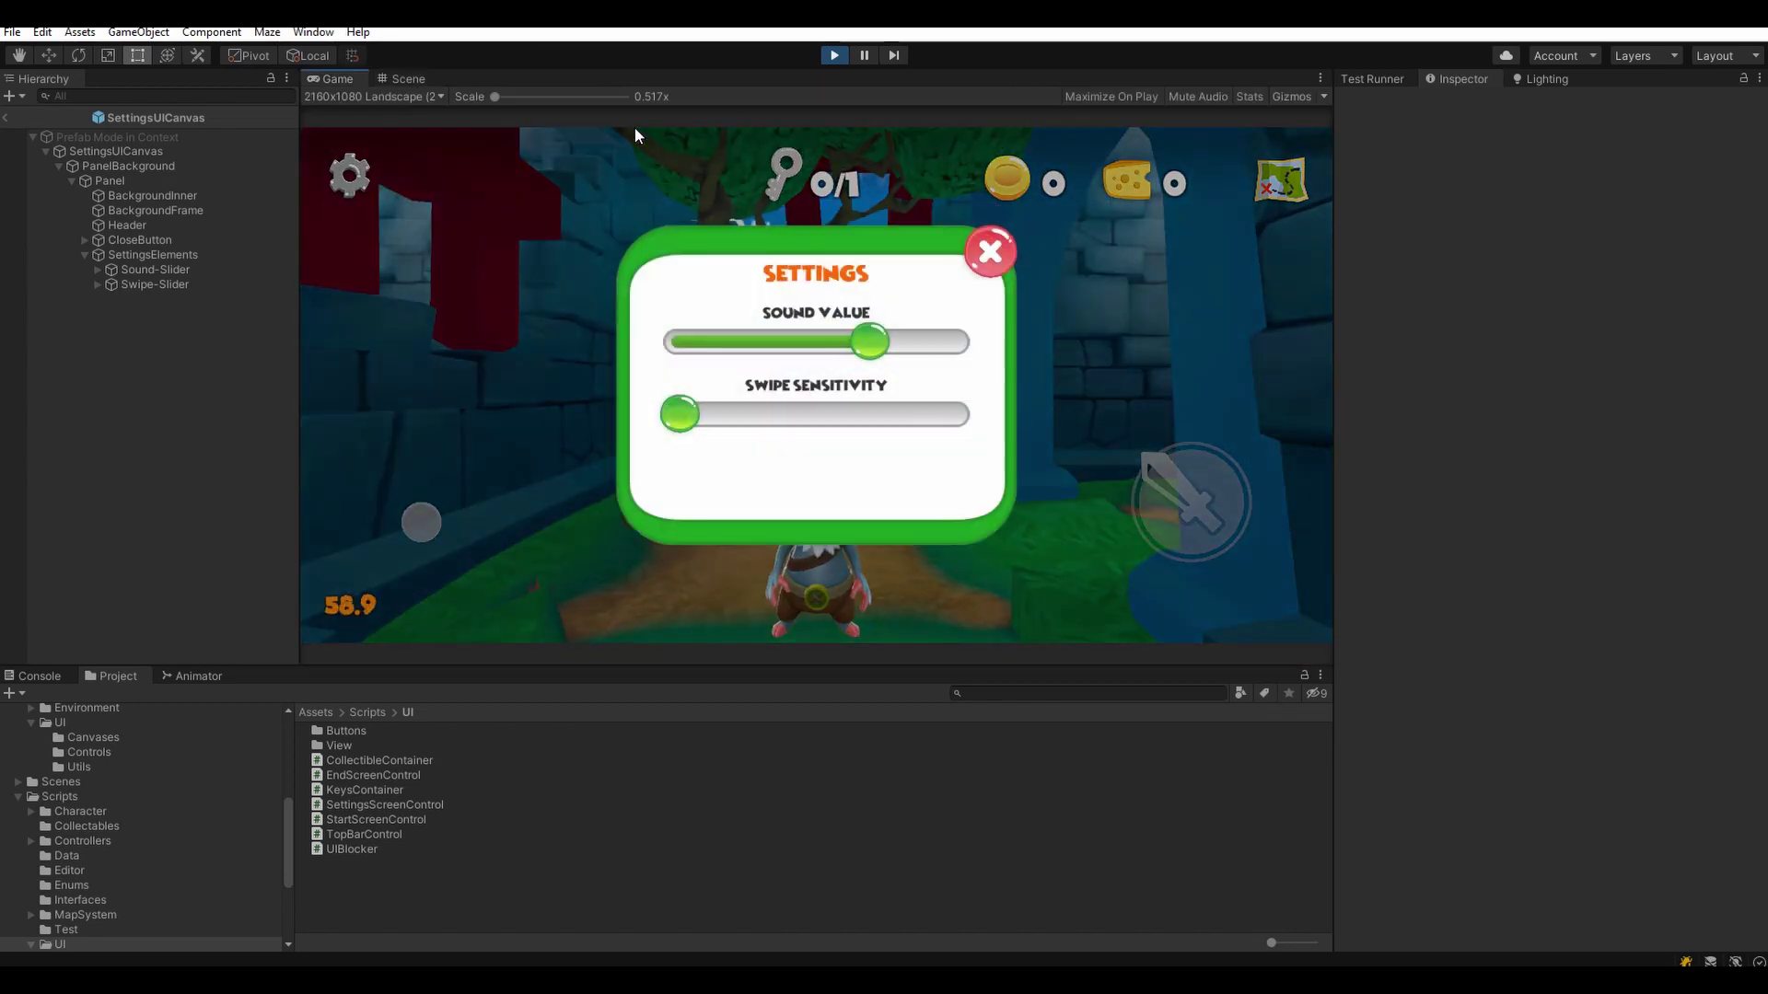
{"action": "left_click", "coordinate": [990, 263]}
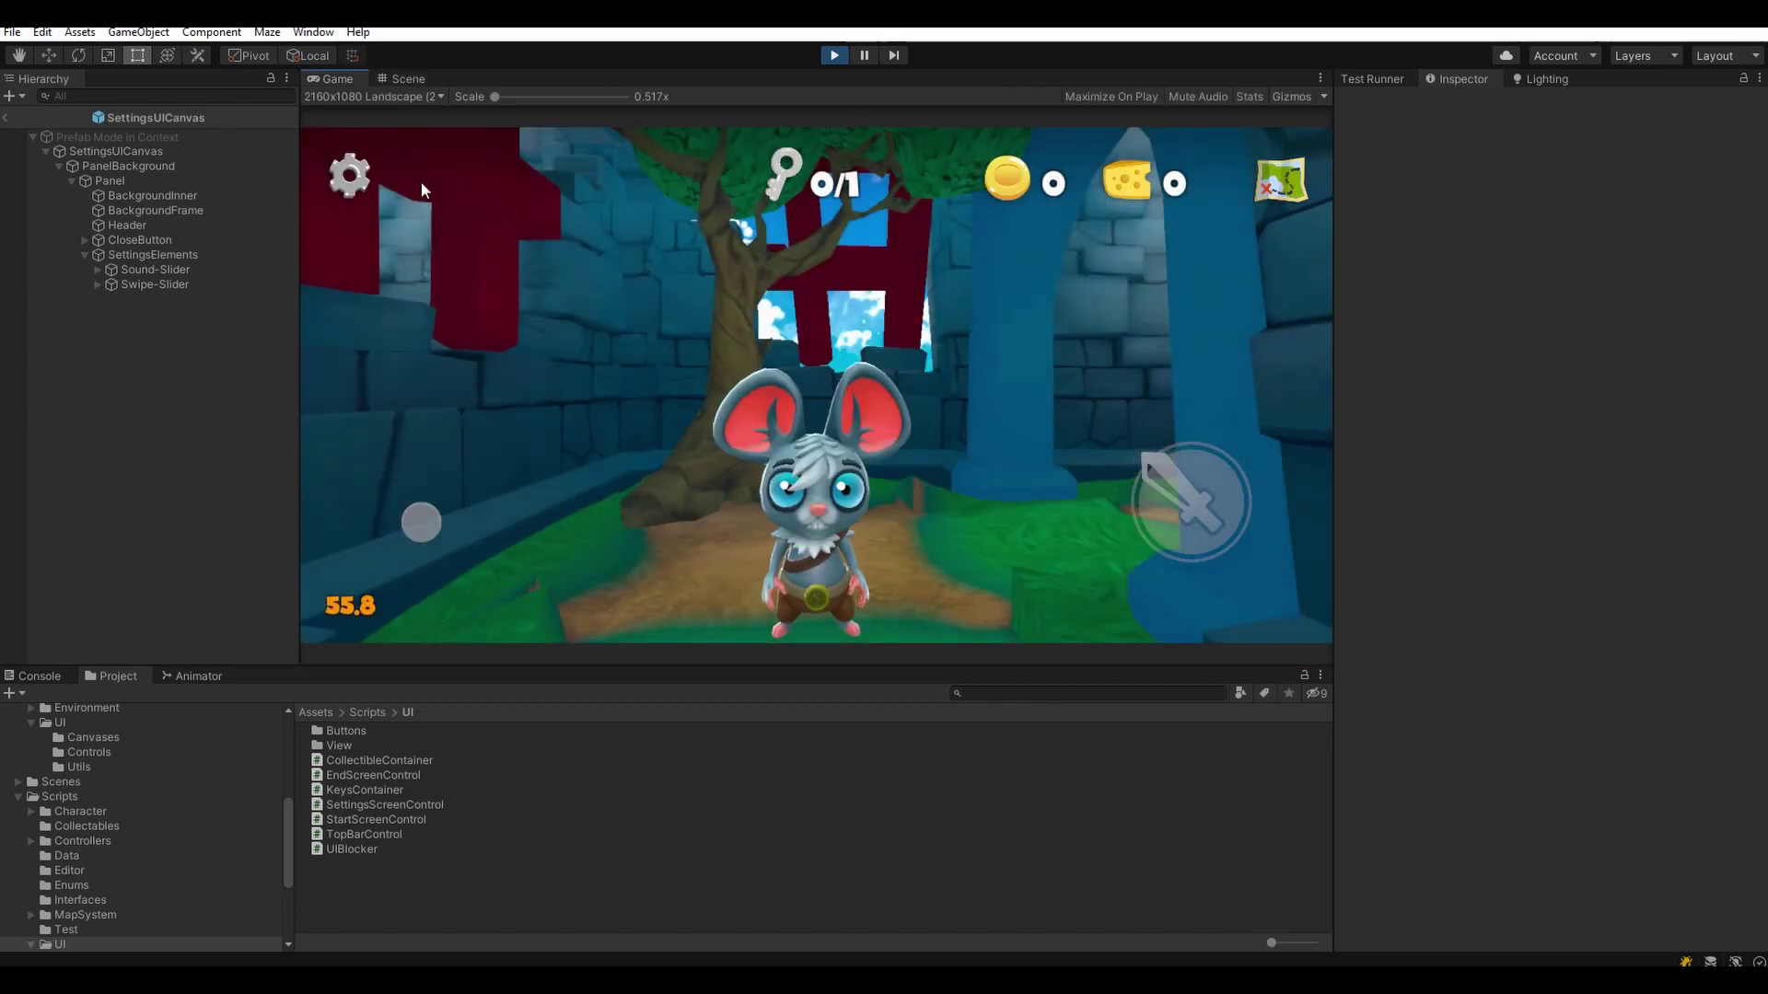
{"action": "left_click", "coordinate": [342, 179]}
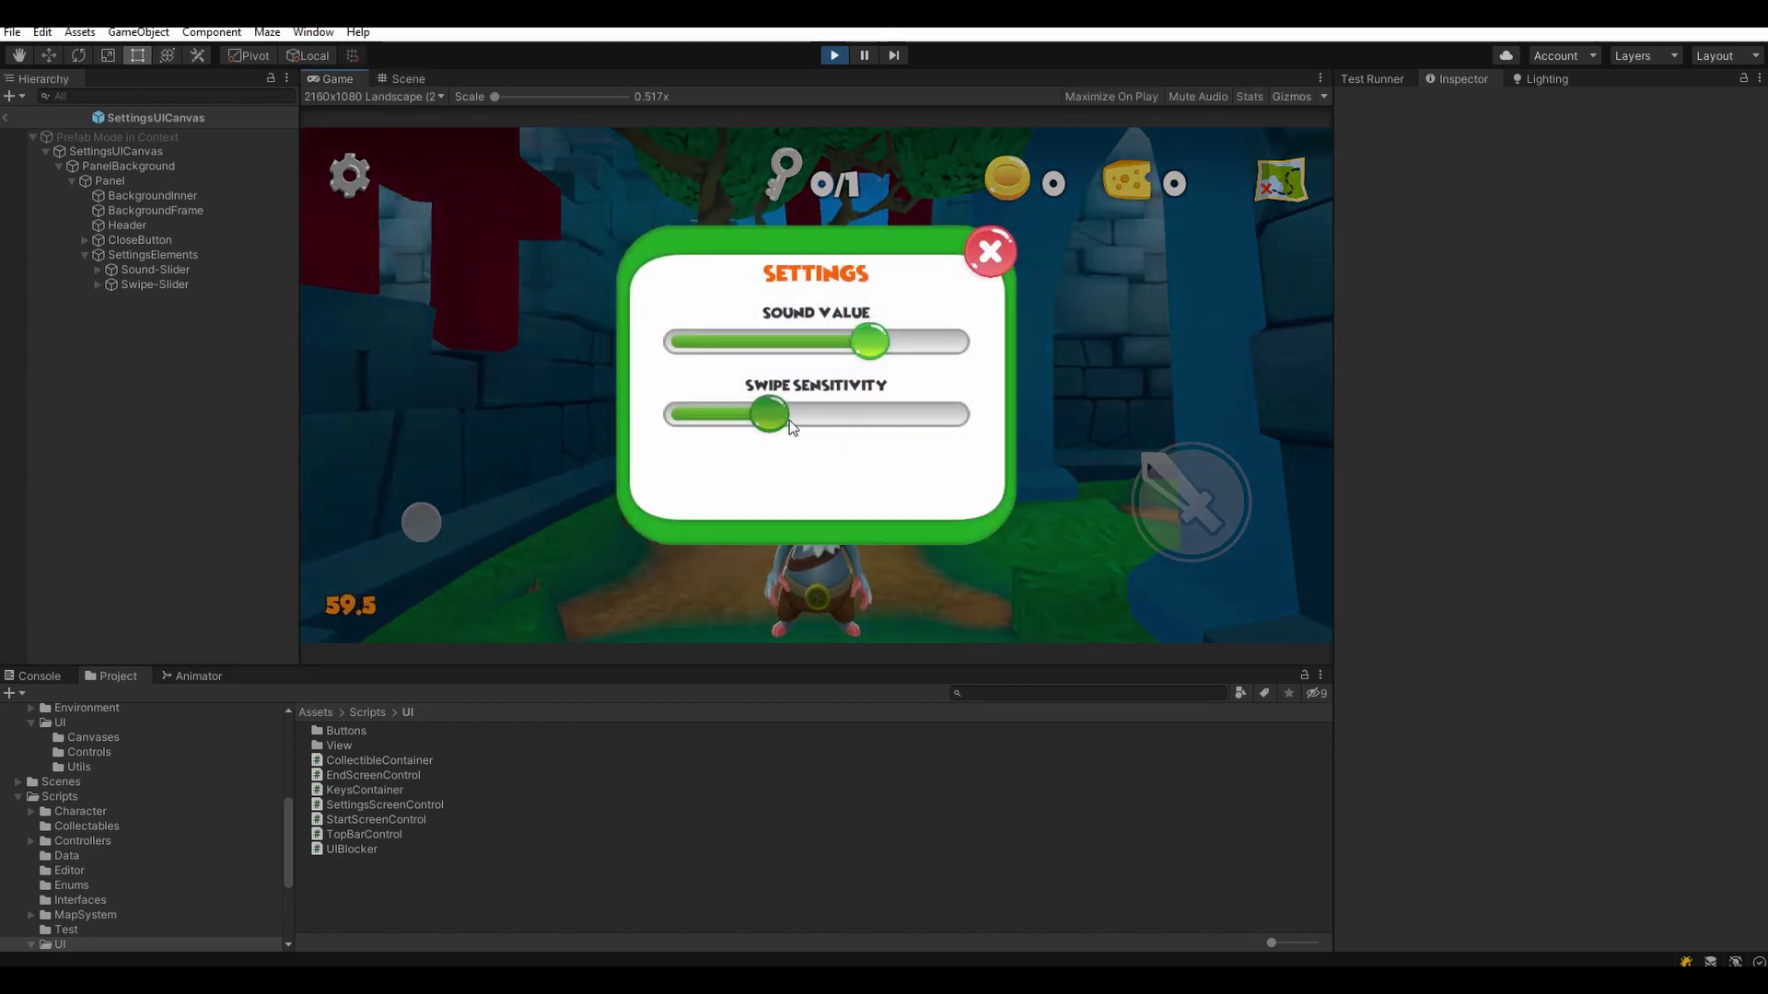
{"action": "left_click", "coordinate": [981, 265]}
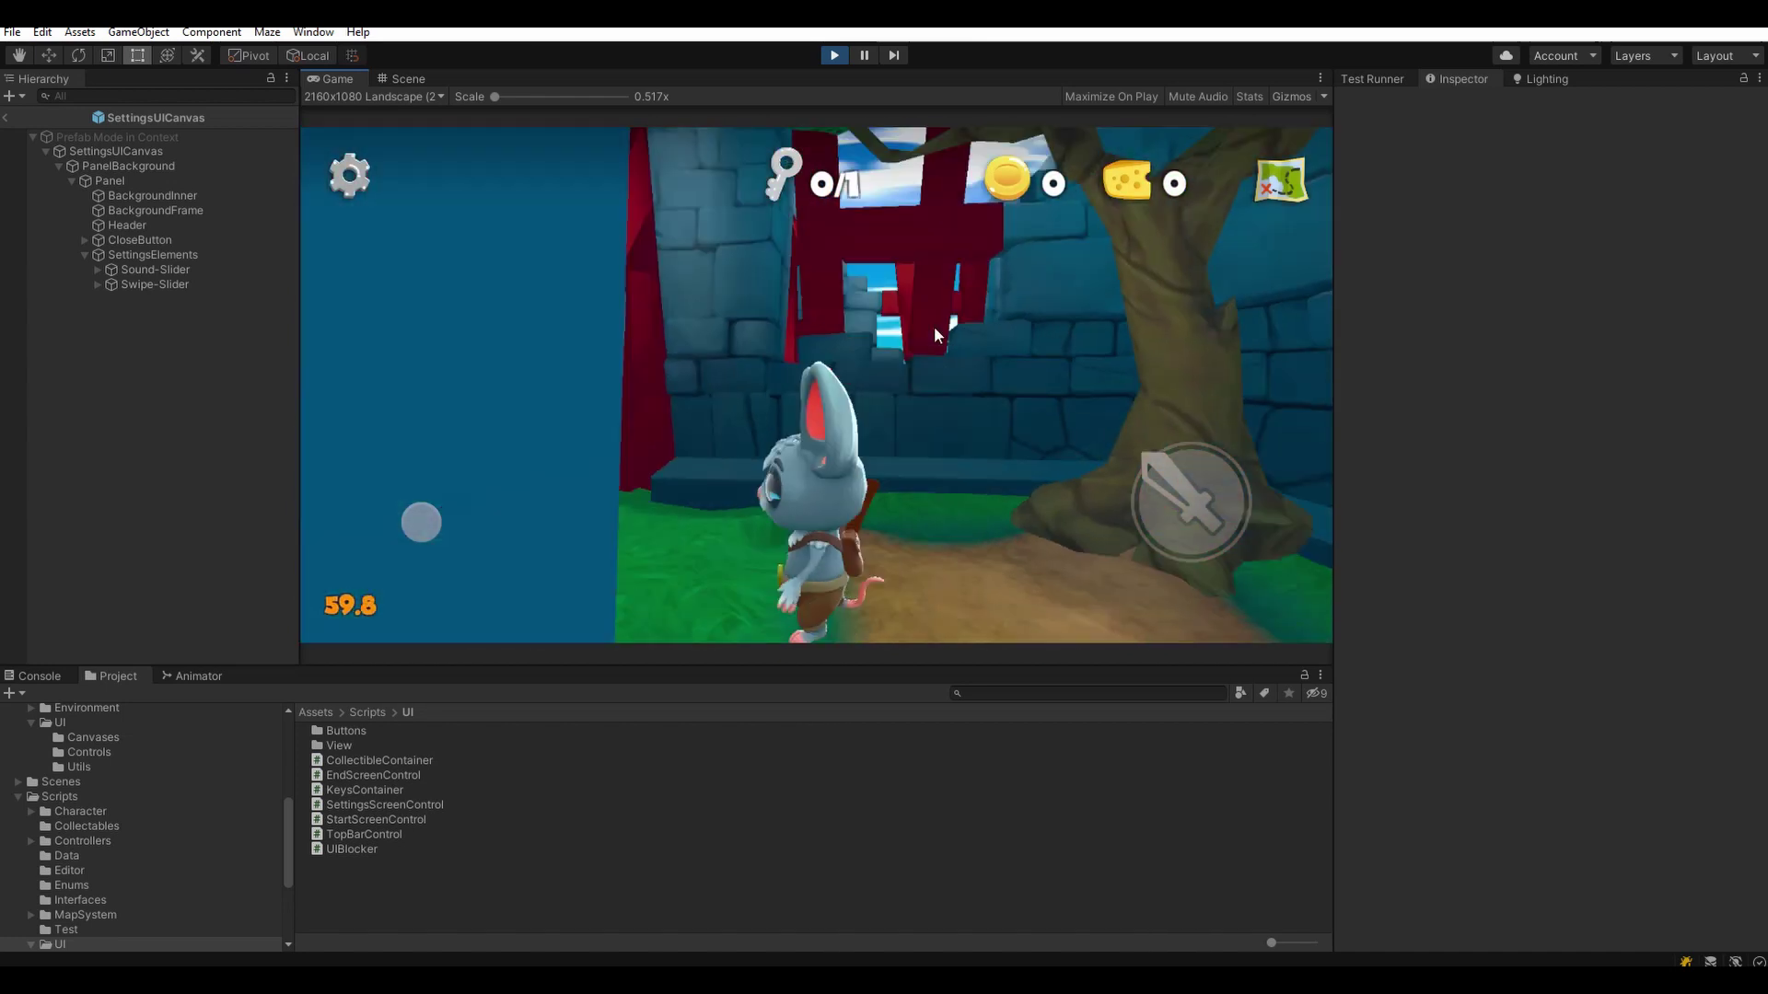
{"action": "left_click_drag", "start_coordinate": [679, 348], "coordinate": [884, 340]}
- Adjust the in-game Swipe Sensitivity slider again and compare how fast the camera rotates
{"action": "left_click", "coordinate": [353, 177]}
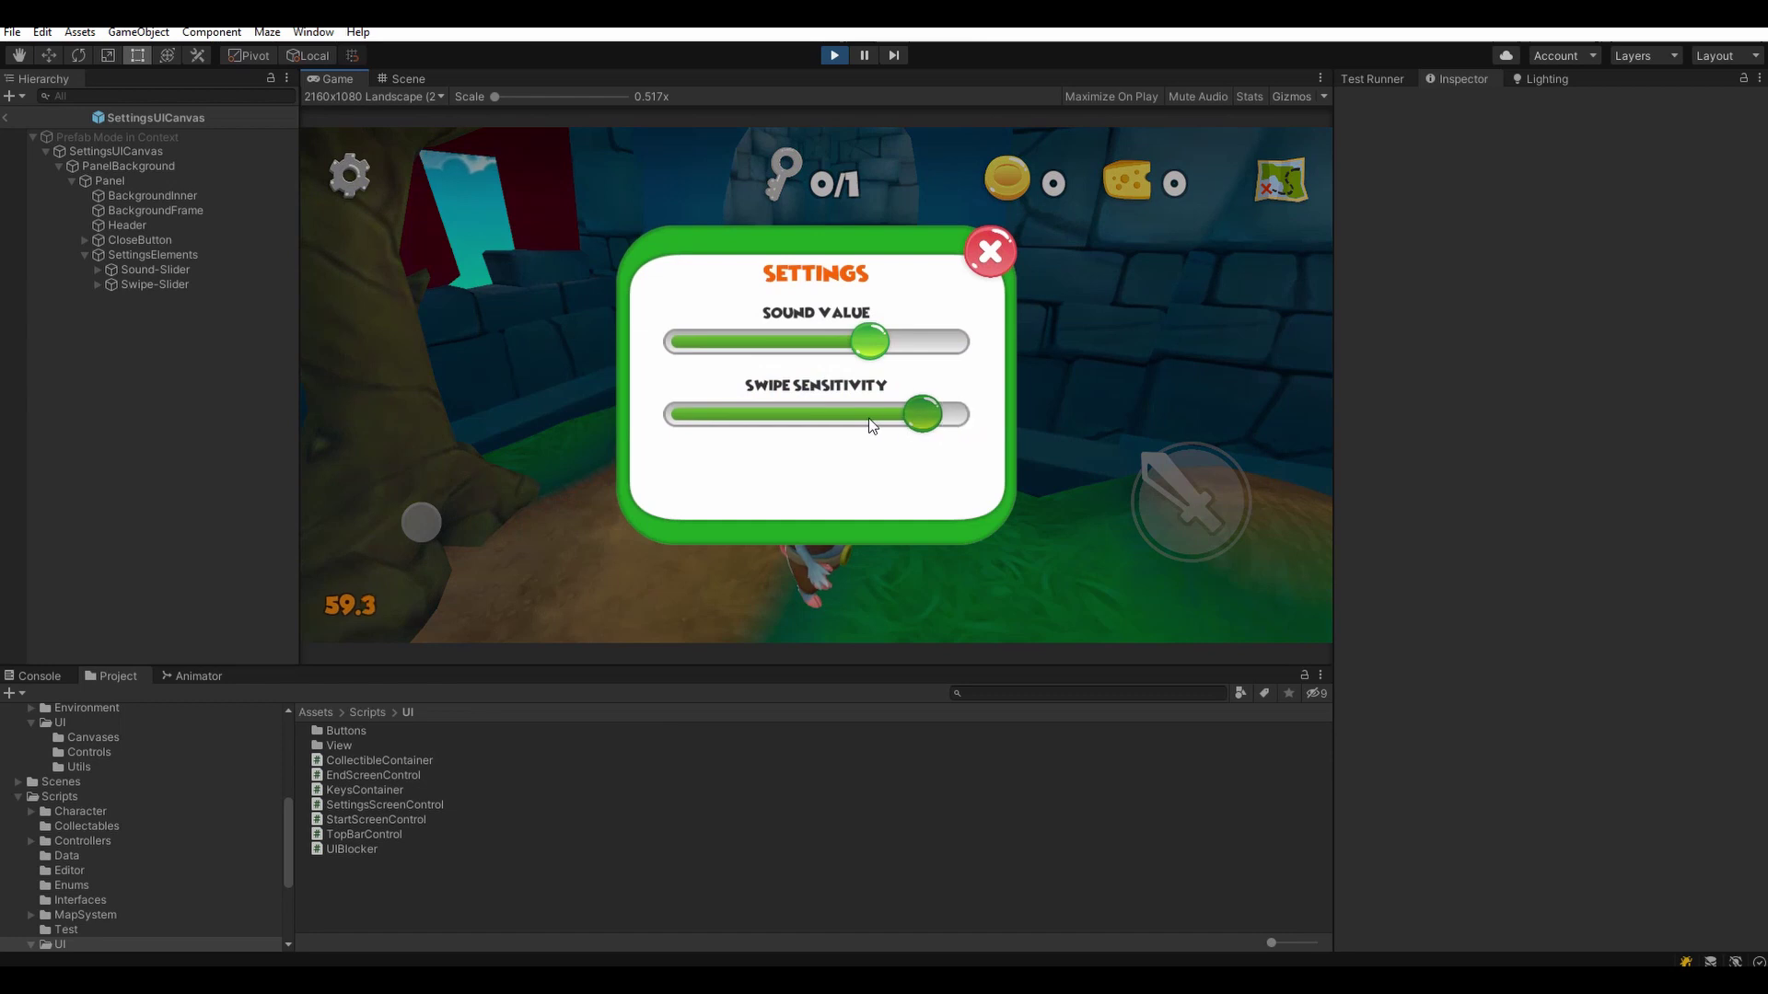
{"action": "left_click", "coordinate": [988, 263]}
{"action": "left_click_drag", "start_coordinate": [1125, 311], "coordinate": [515, 171]}
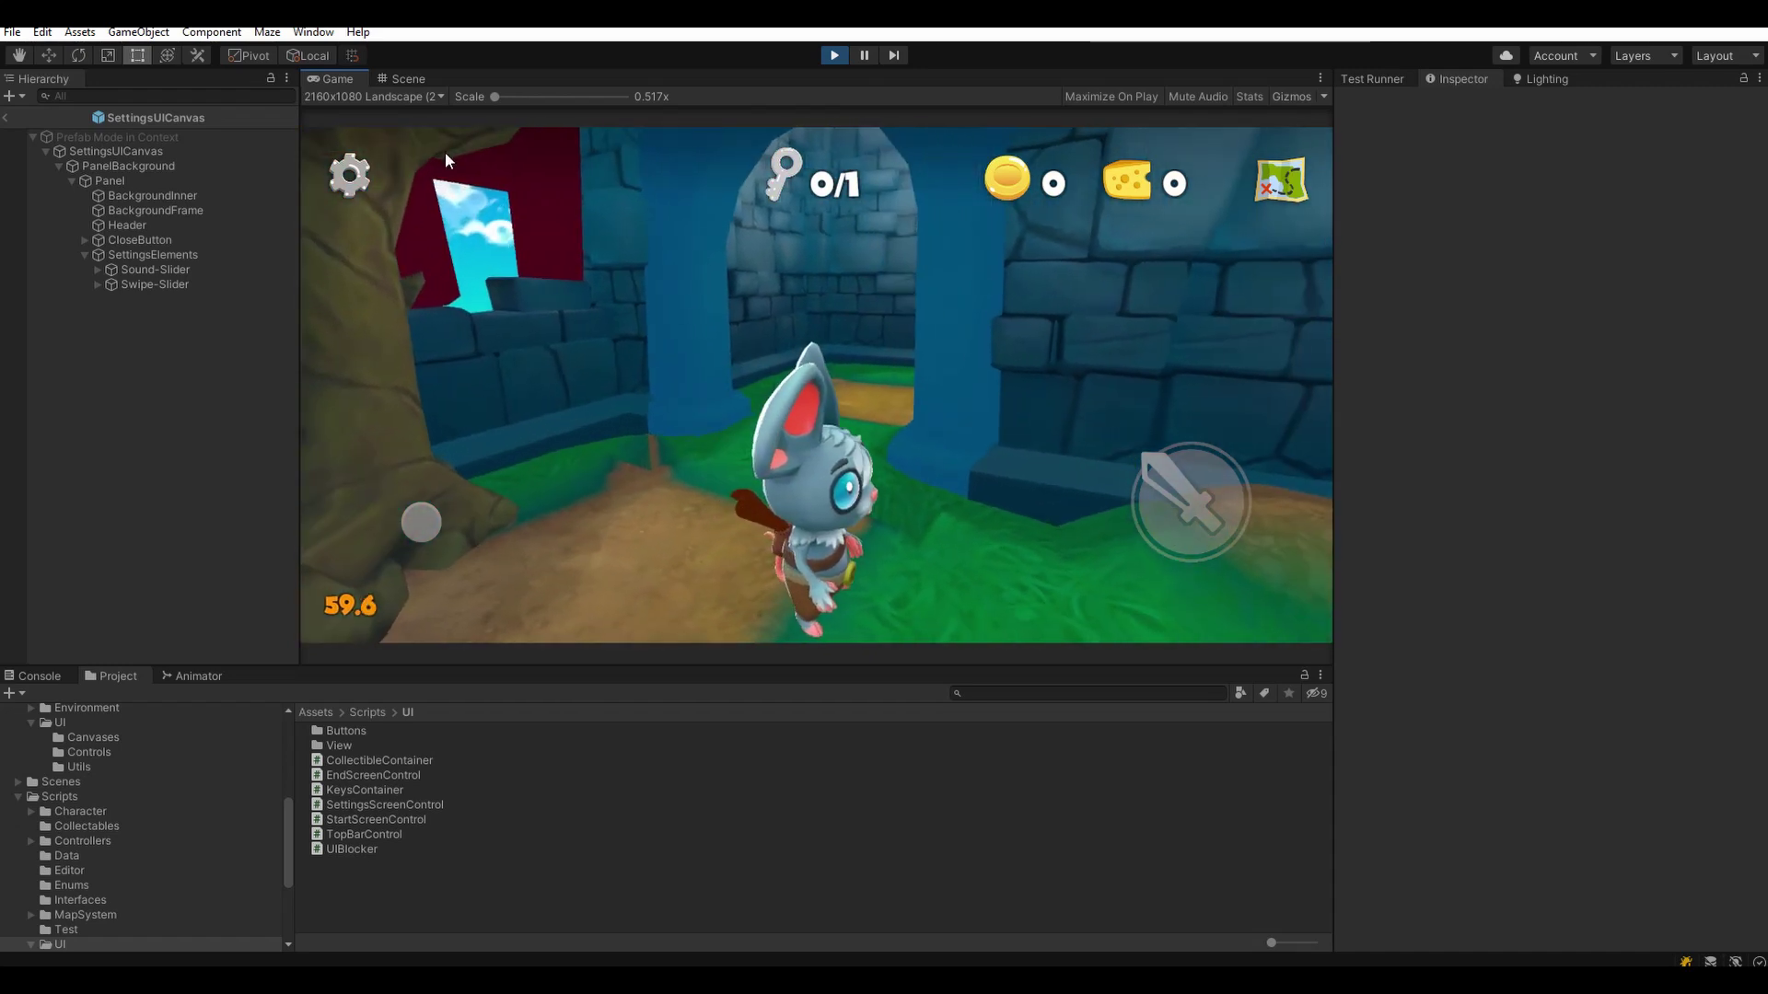
- Set Swipe Sensitivity to its maximum, test the camera rotation and stop the game
{"action": "left_click", "coordinate": [357, 177]}
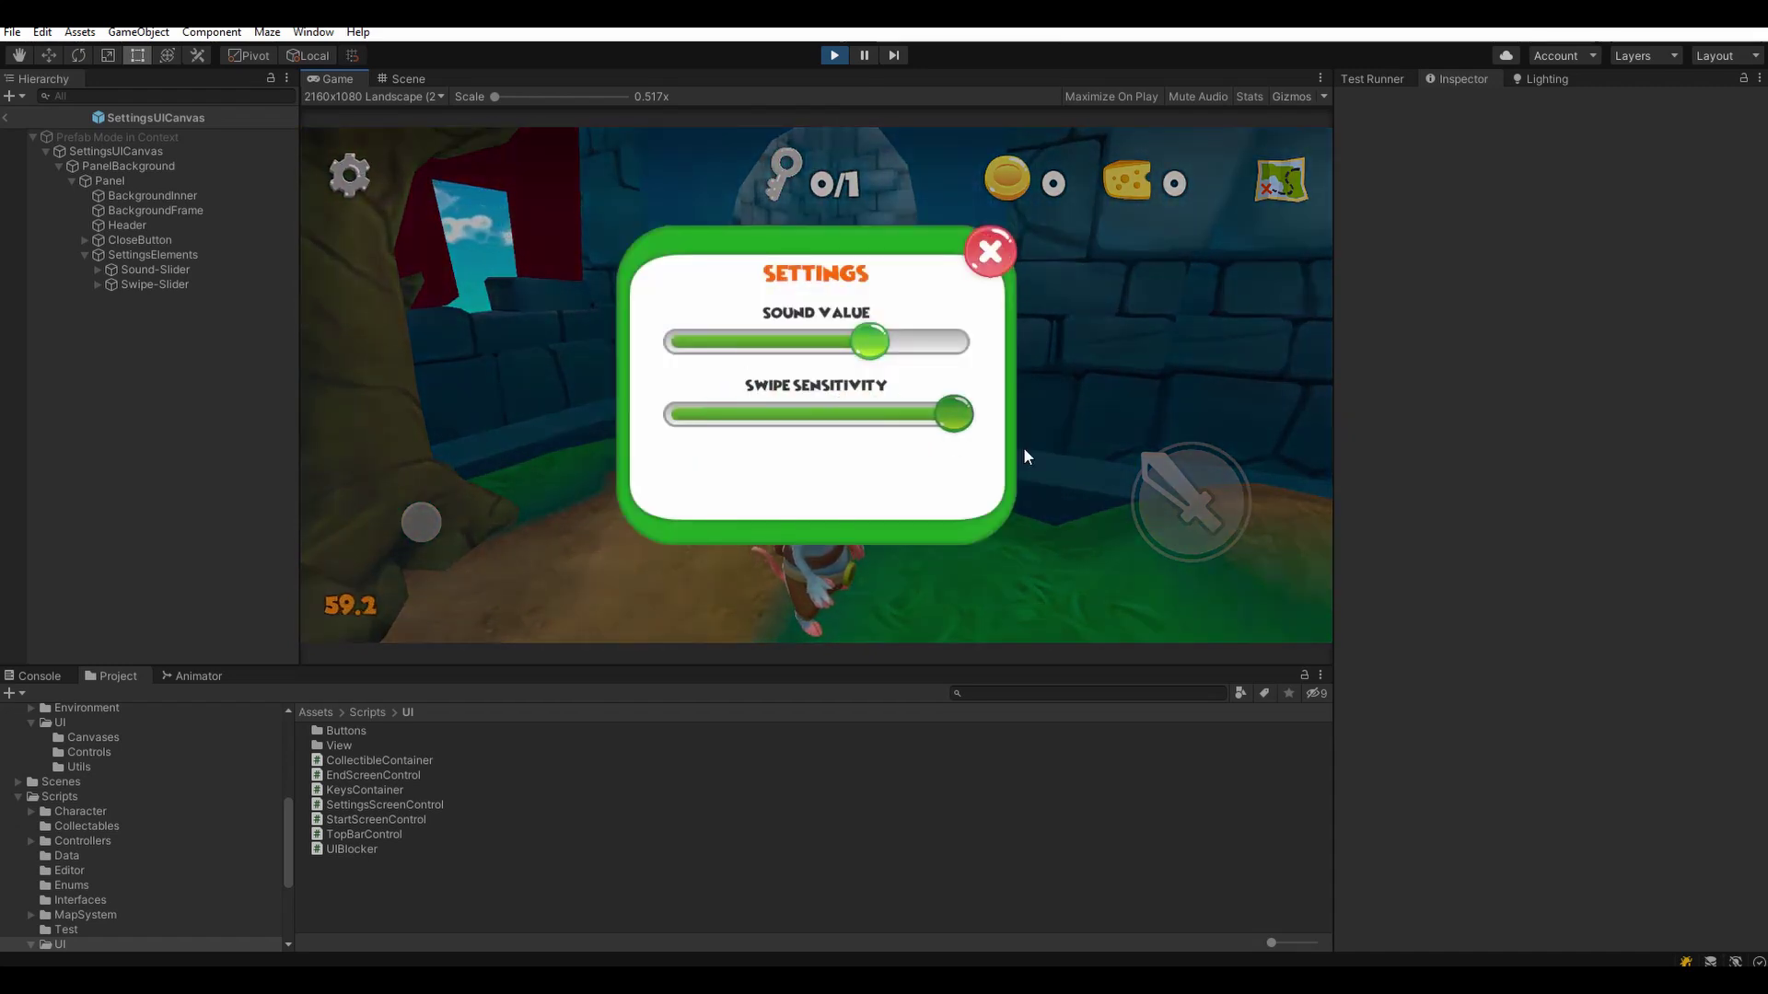
{"action": "left_click", "coordinate": [989, 253]}
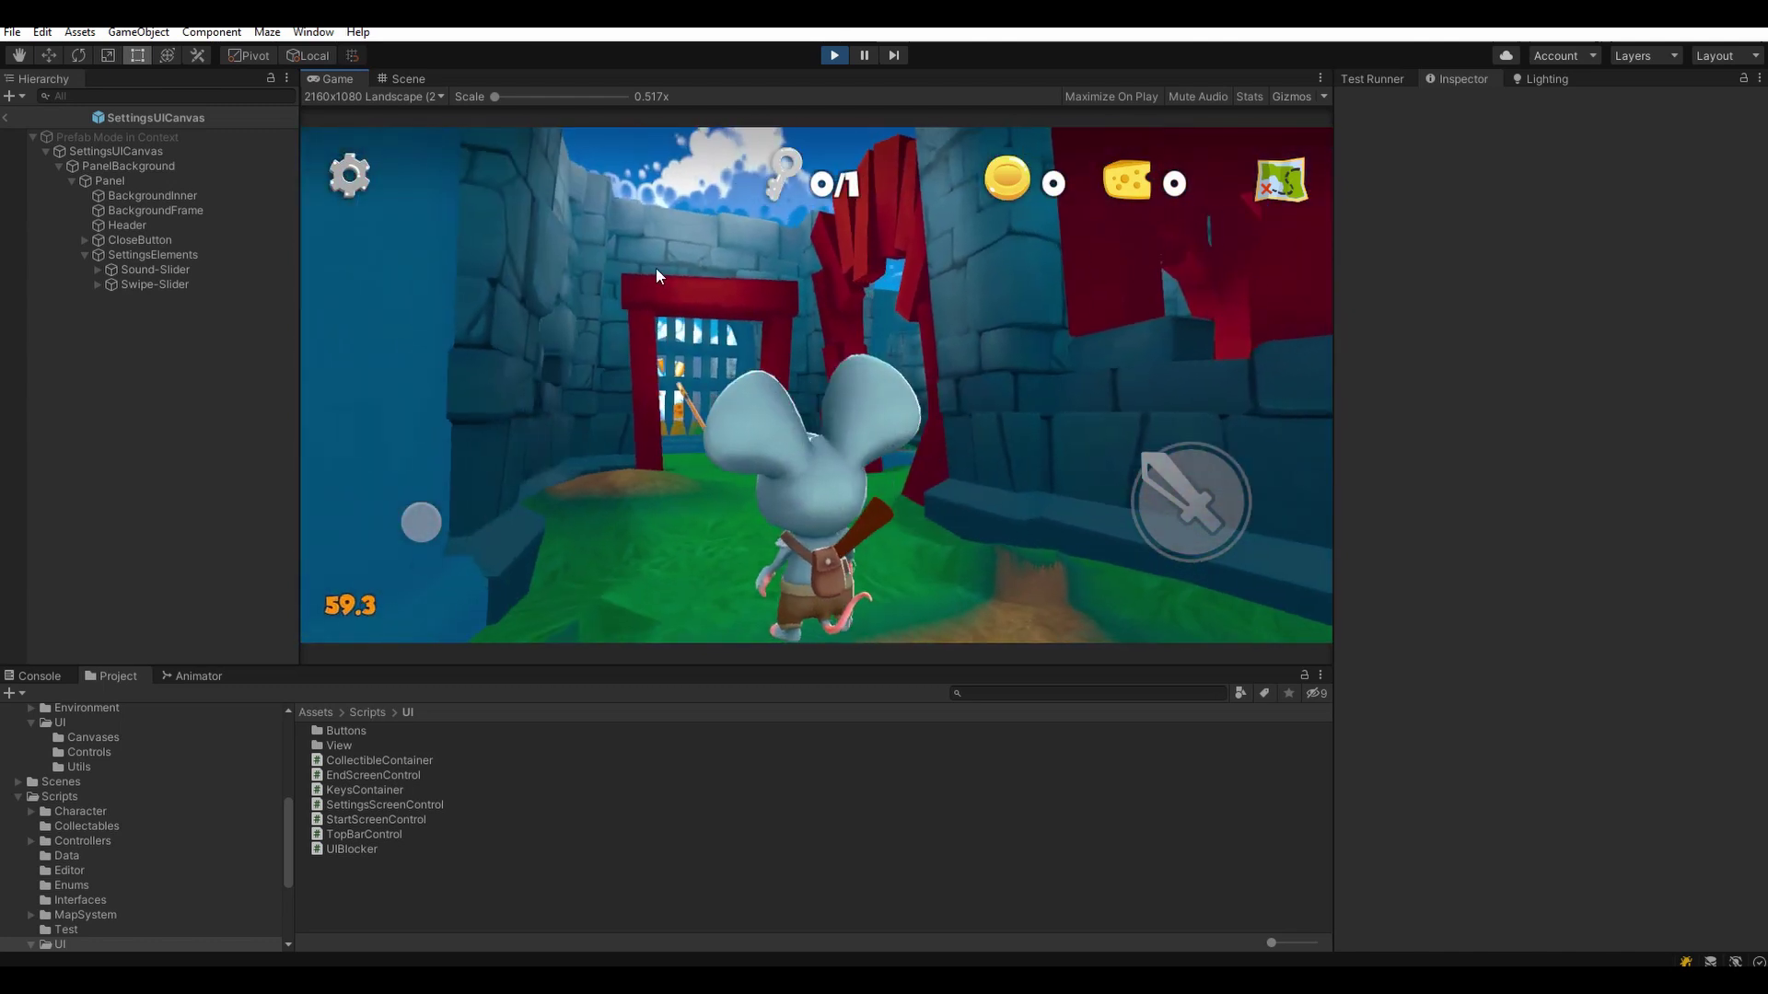
{"action": "left_click", "coordinate": [833, 57]}
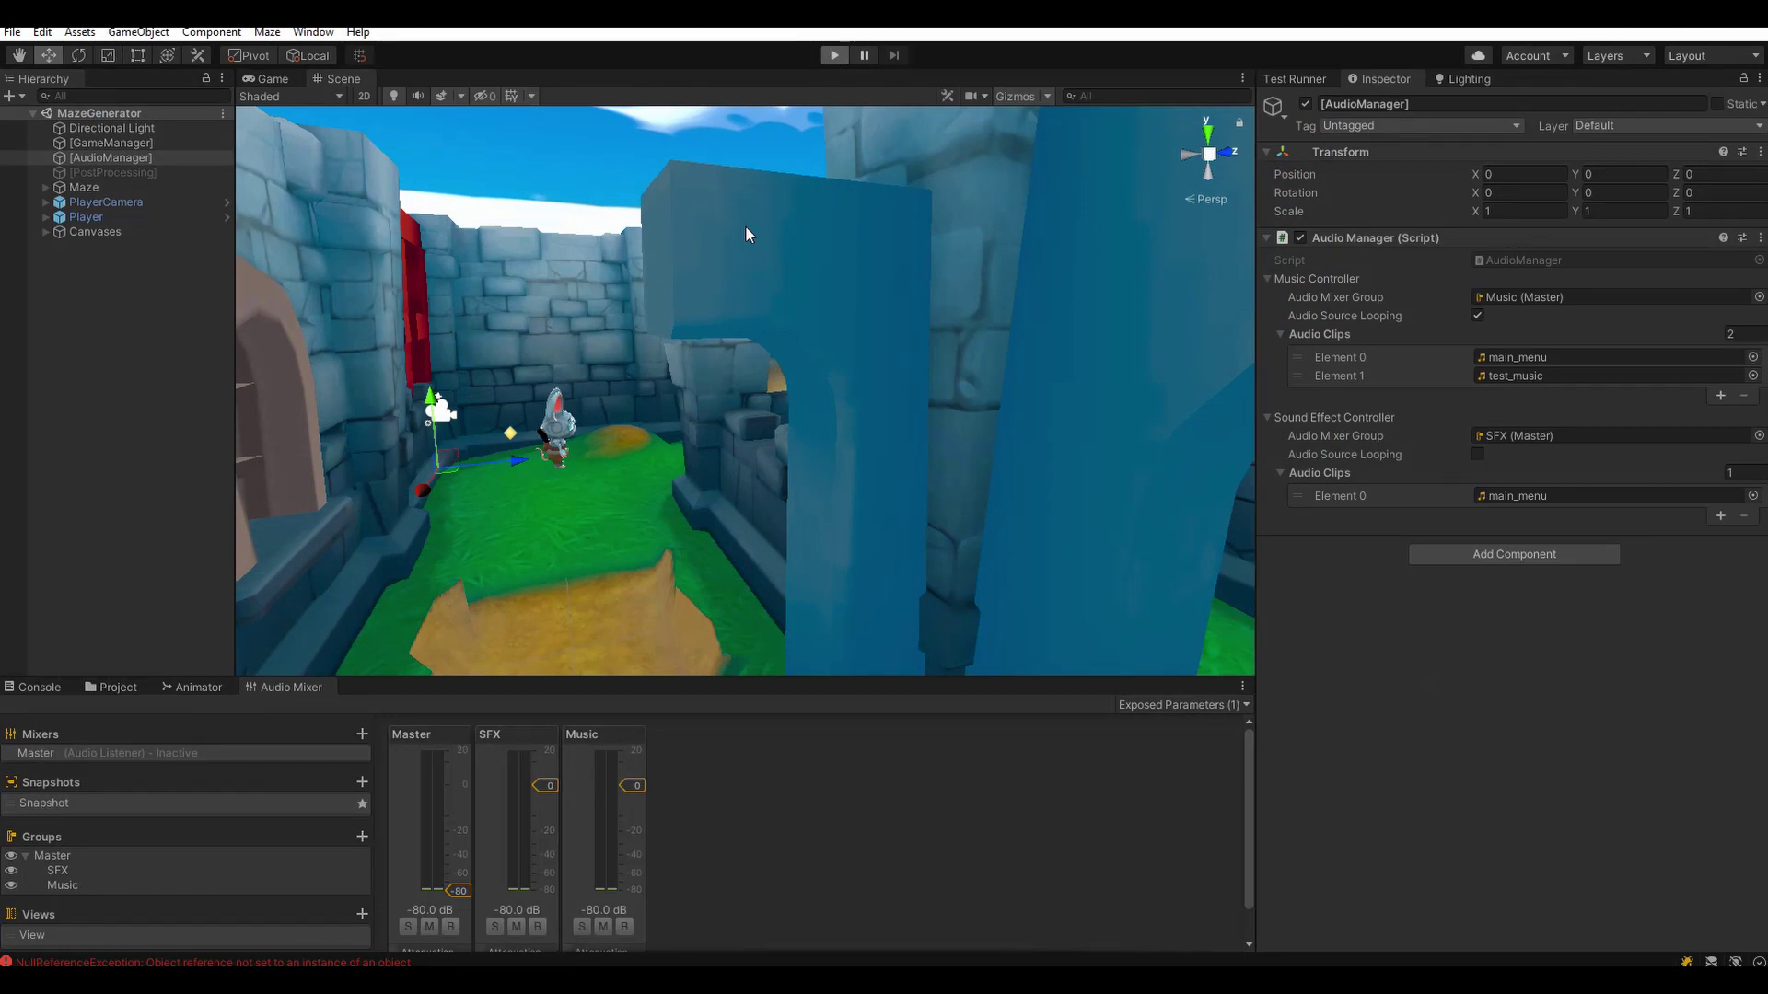
- Run the game with [AudioManager] selected, move the mouse through the maze, and expand the third Audio Source to inspect its settings
{"action": "key", "text": "ctrl+p"}
{"action": "left_click_drag", "start_coordinate": [314, 557], "coordinate": [978, 507]}
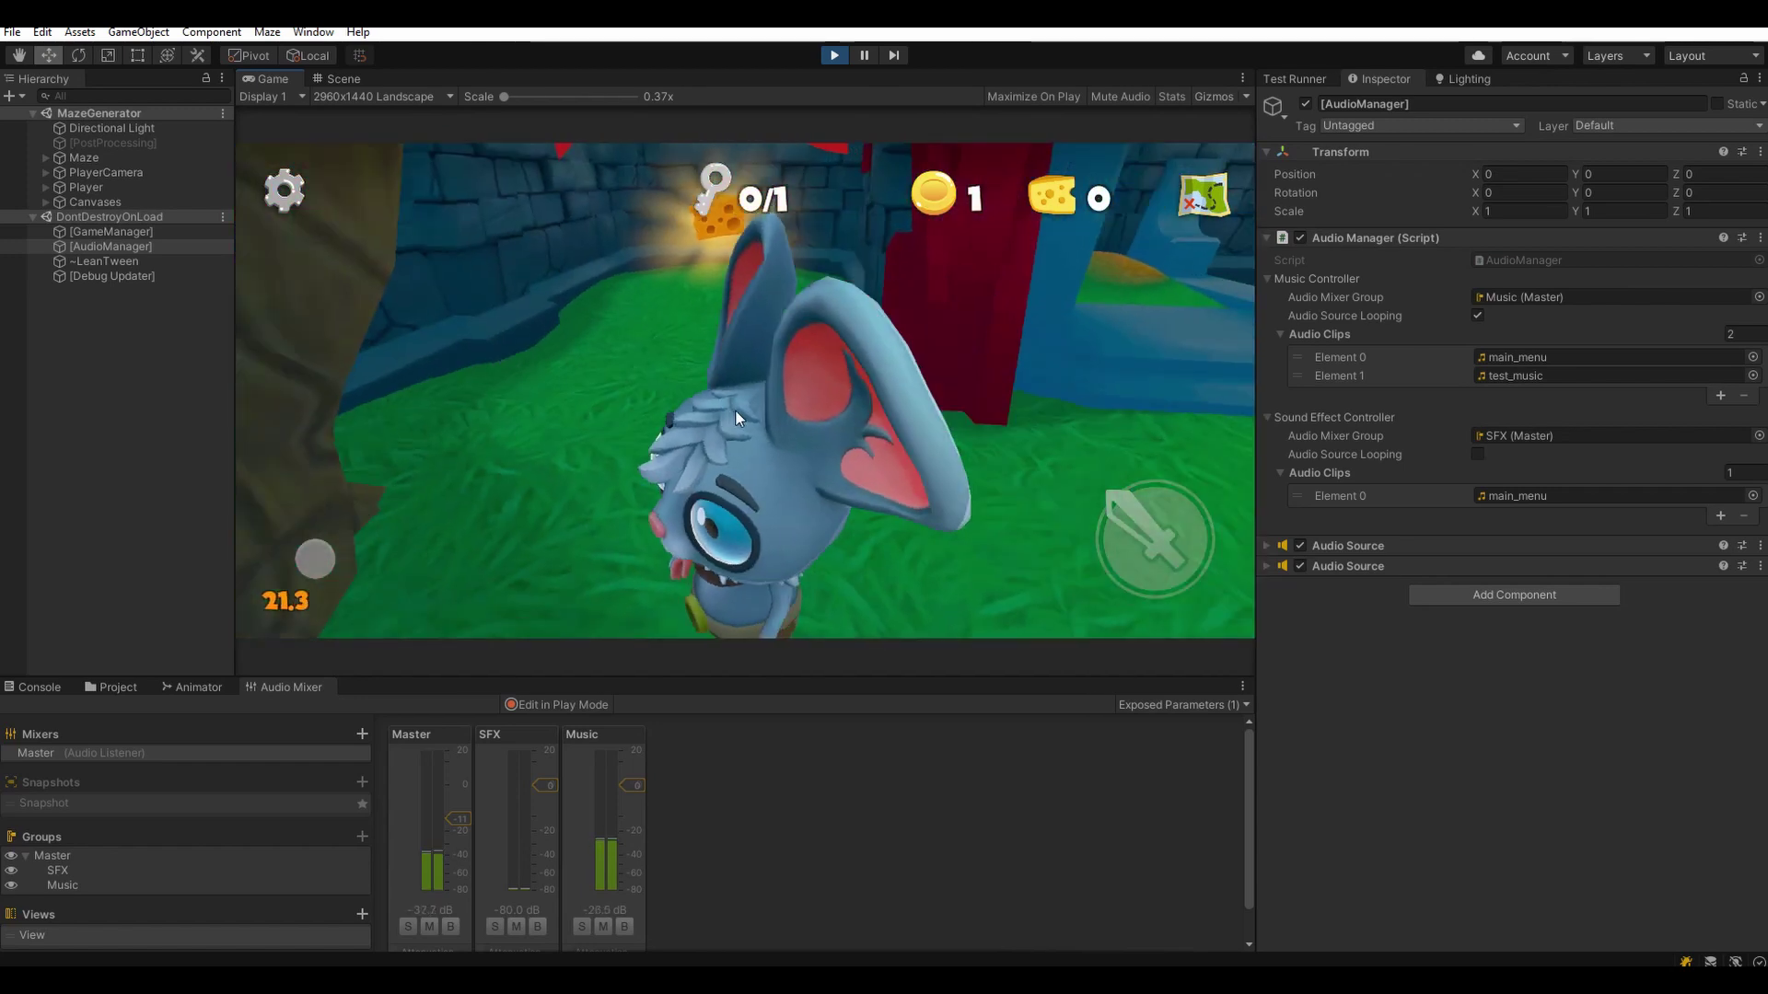
{"action": "left_click_drag", "start_coordinate": [312, 549], "coordinate": [1153, 532]}
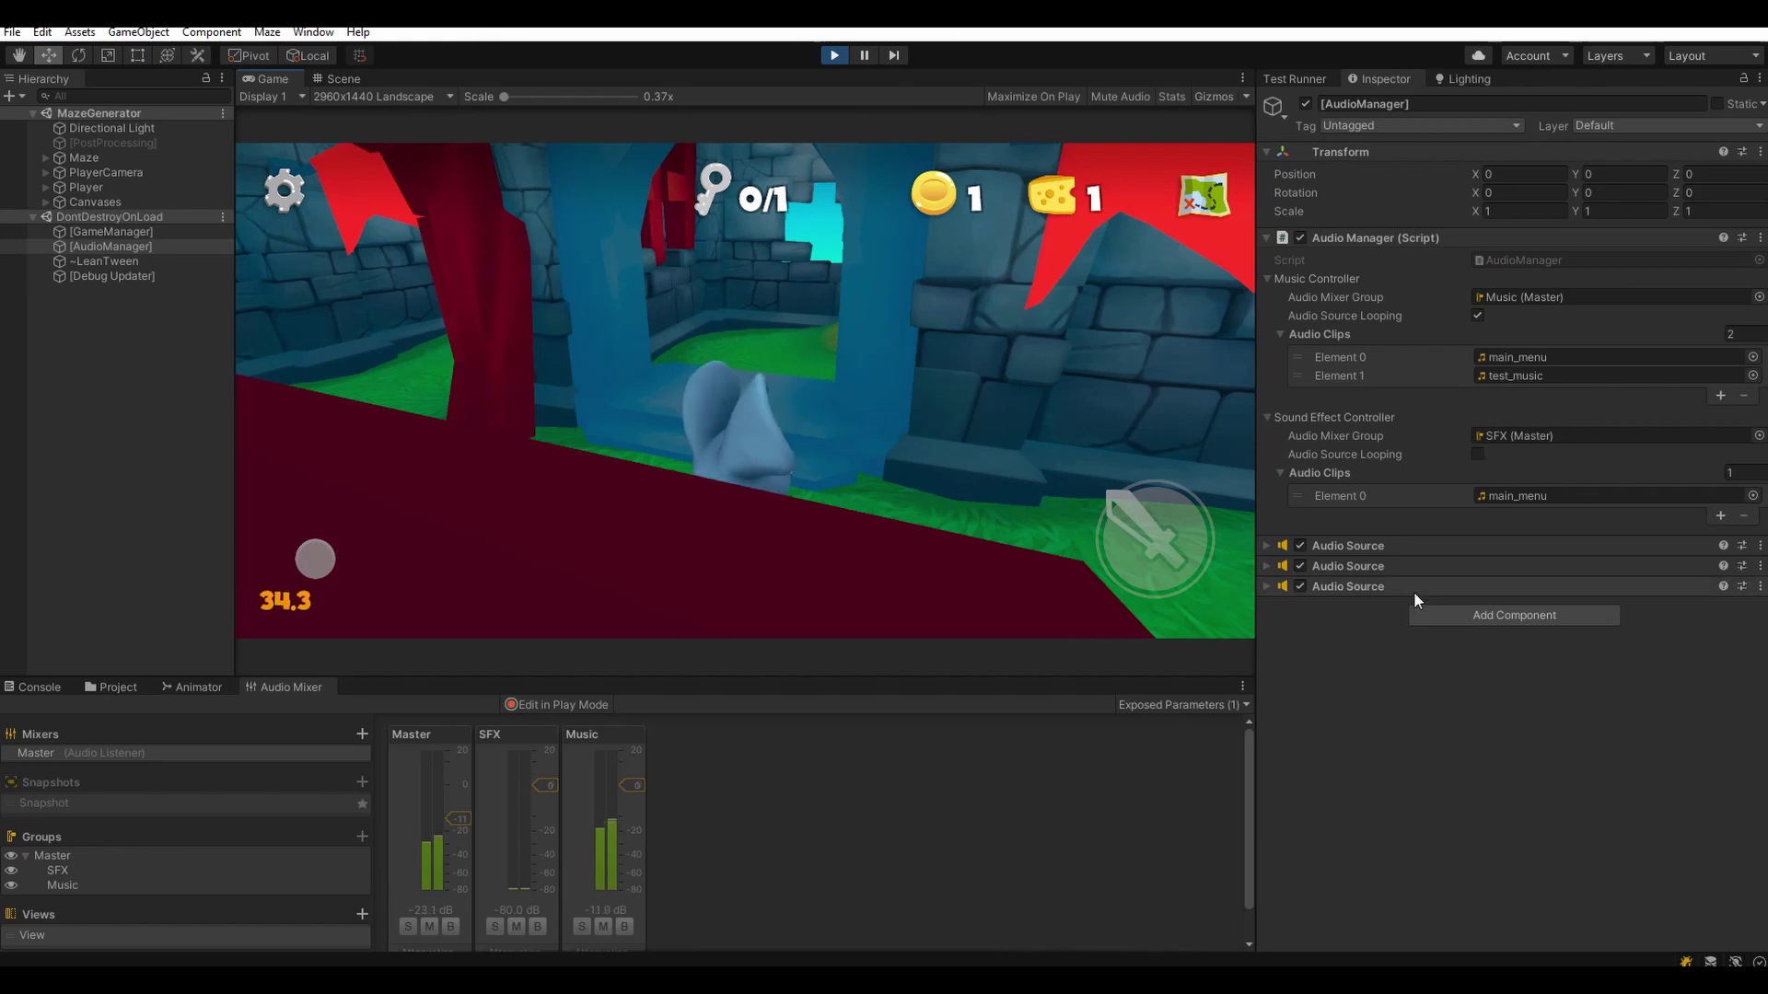
{"action": "left_click", "coordinate": [1322, 587]}
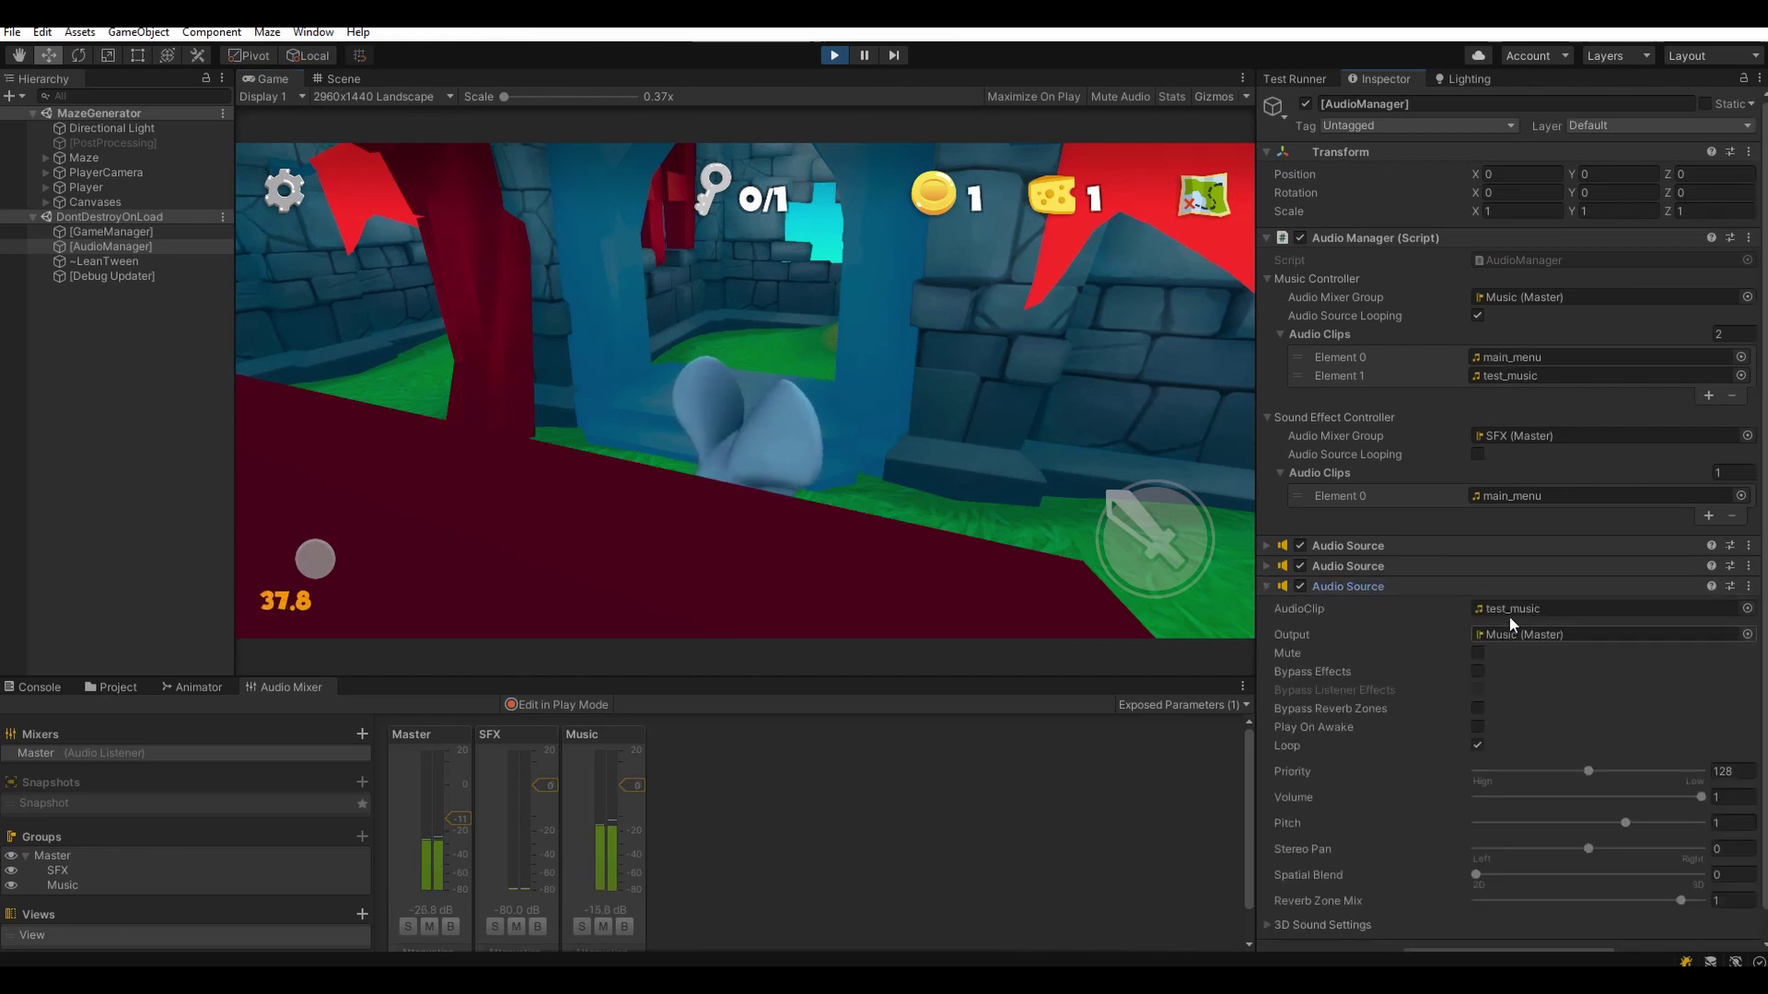
- Inspect the second and first Audio Sources of [AudioManager], collapse them, and turn the camera and walk the mouse in the running game
{"action": "left_click", "coordinate": [1348, 567]}
{"action": "left_click", "coordinate": [1370, 567]}
{"action": "left_click", "coordinate": [1351, 547]}
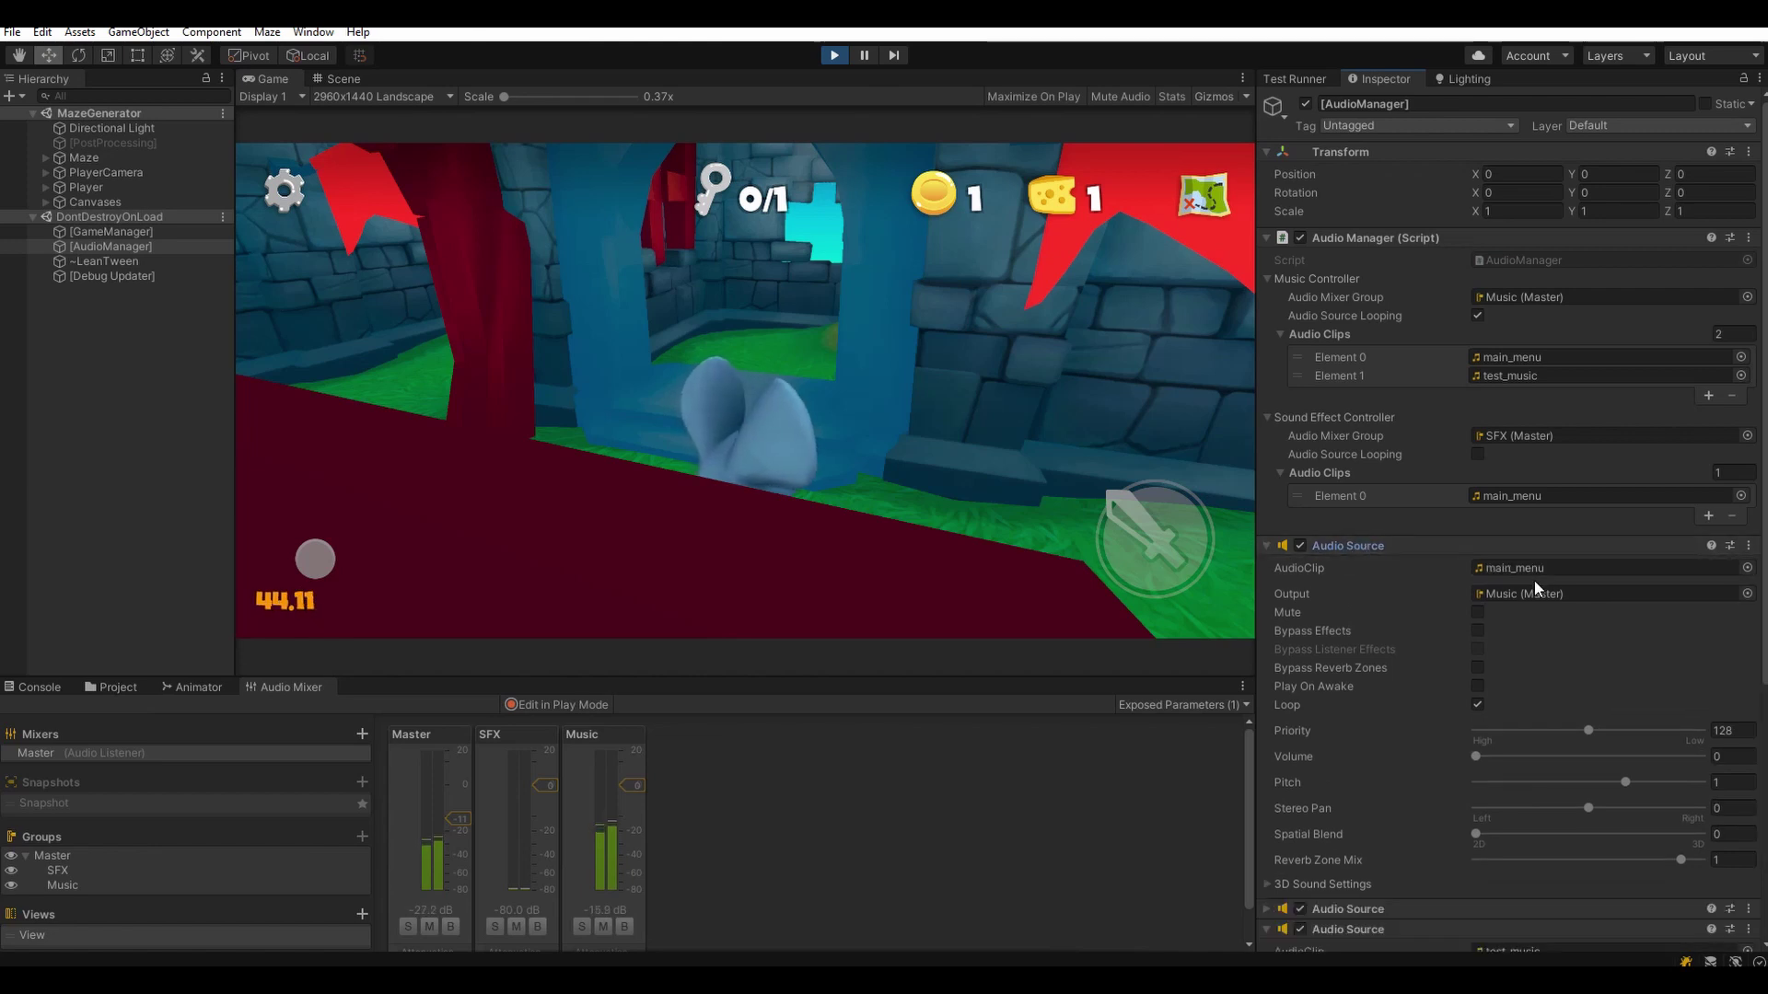
{"action": "scroll", "coordinate": [1378, 637], "scroll_direction": "down", "scroll_amount": 5}
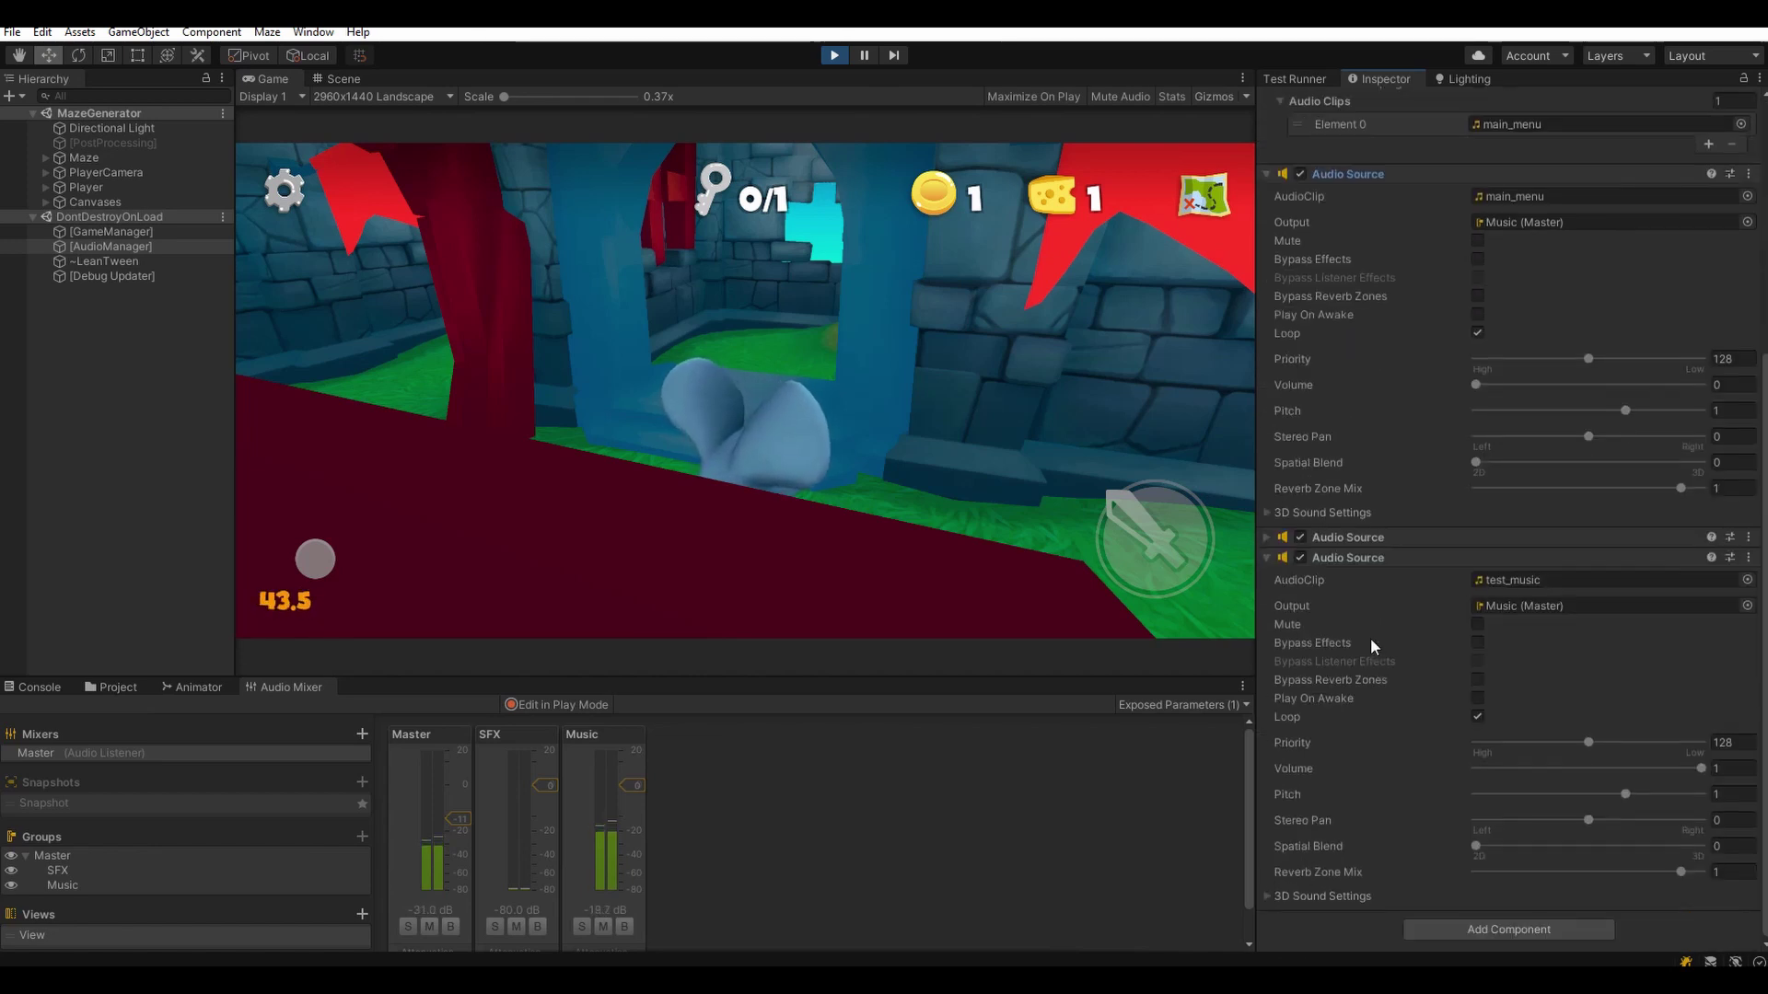
{"action": "left_click", "coordinate": [1358, 561]}
{"action": "scroll", "coordinate": [1364, 506], "scroll_direction": "up", "scroll_amount": 5}
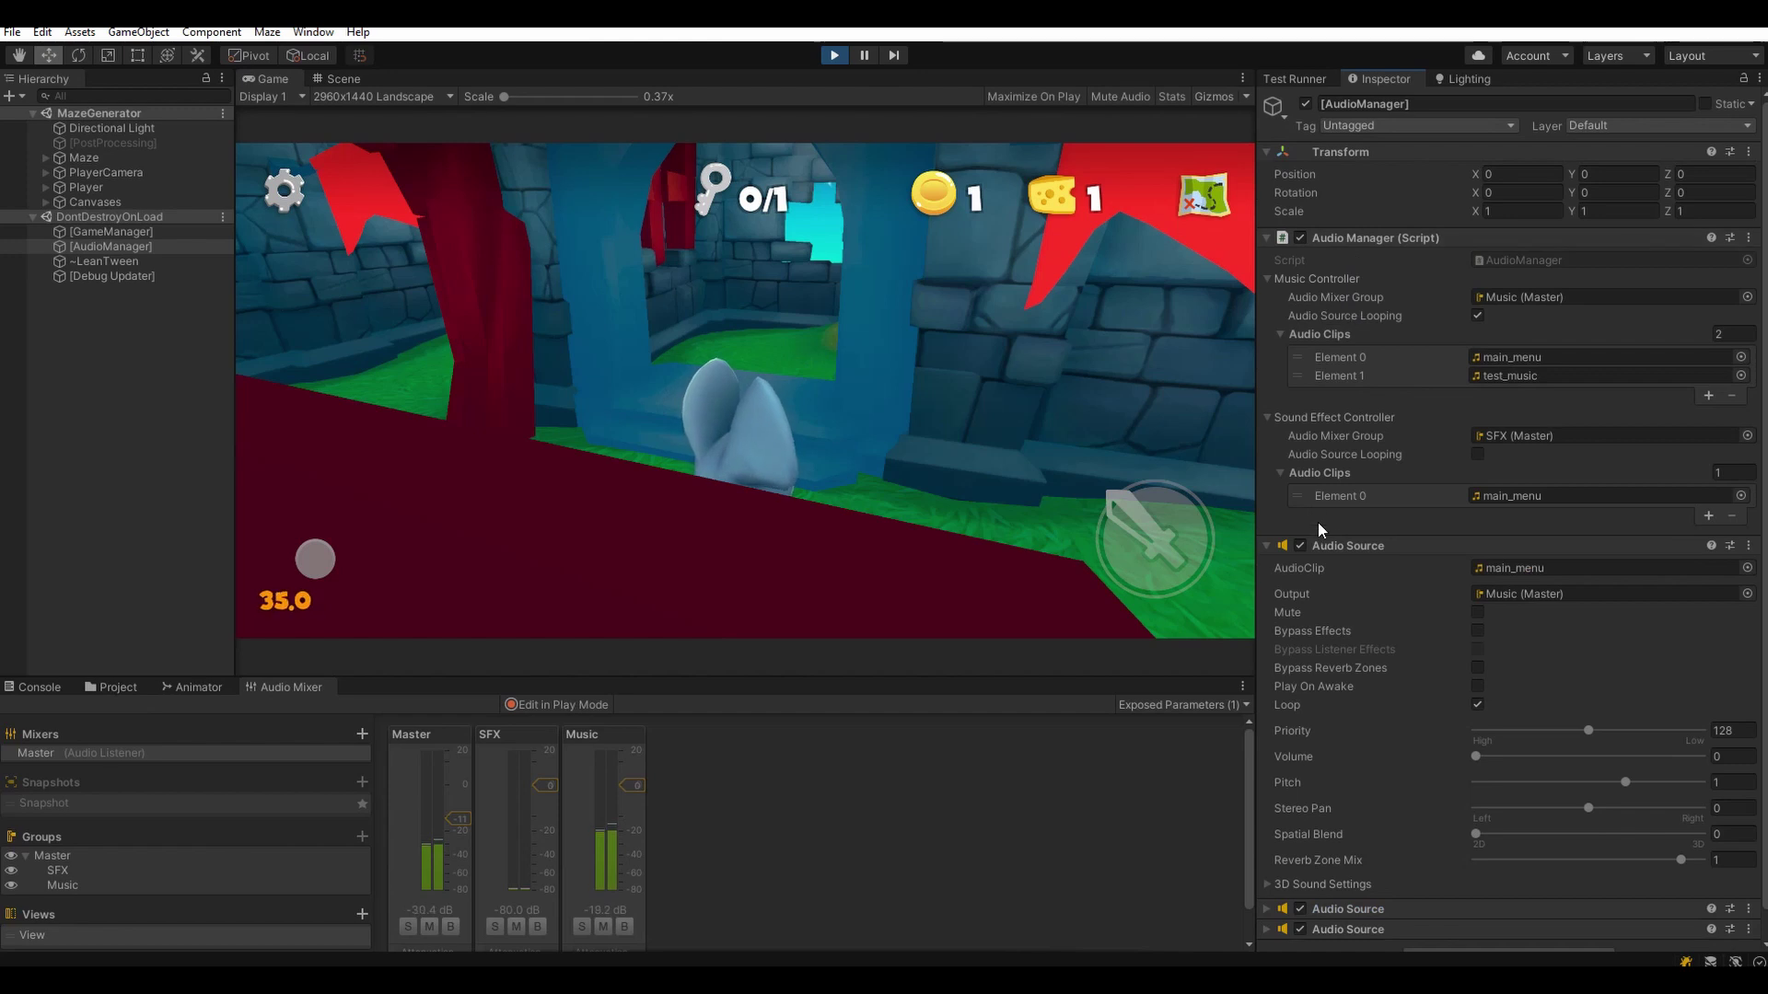
{"action": "left_click", "coordinate": [1345, 547]}
{"action": "left_click_drag", "start_coordinate": [1086, 396], "coordinate": [1269, 401]}
{"action": "left_click_drag", "start_coordinate": [428, 532], "coordinate": [339, 614]}
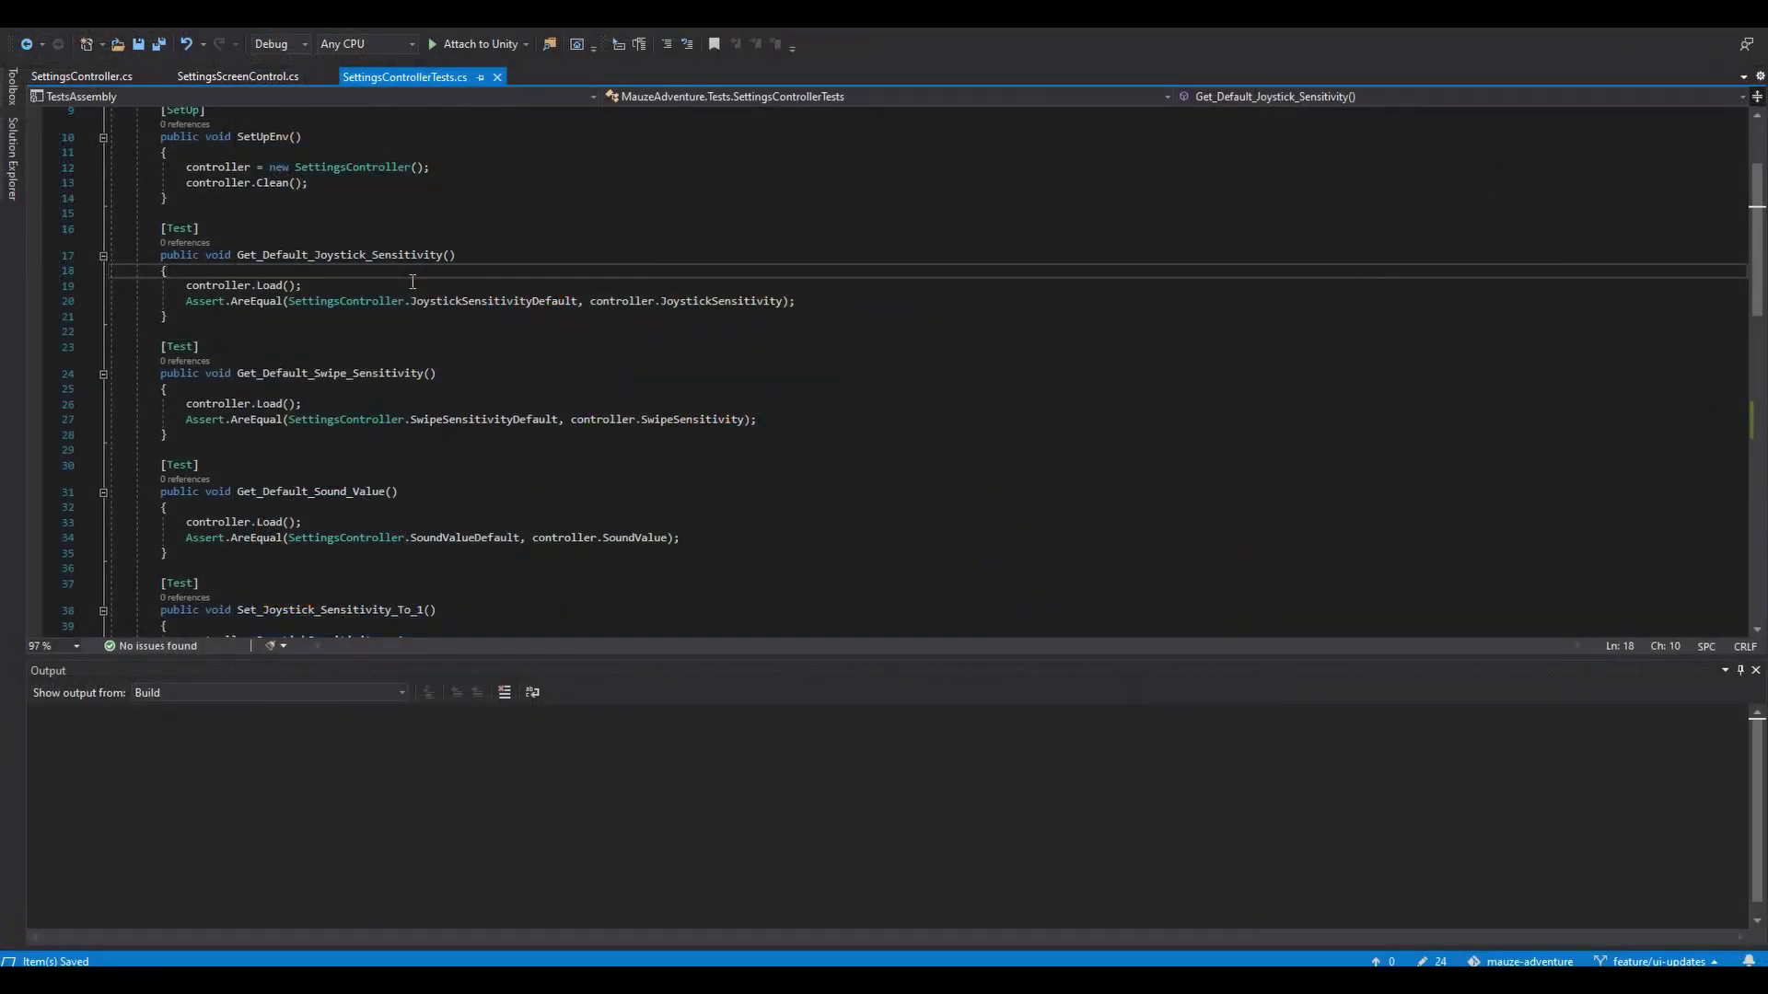
- Switch to Visual Studio, remove the controller.Load() line from the three Get_Default tests in SettingsControllerTests.cs and save the file
{"action": "scroll", "coordinate": [406, 354], "scroll_direction": "down", "scroll_amount": 1}
{"action": "scroll", "coordinate": [715, 439], "scroll_direction": "up", "scroll_amount": 1}
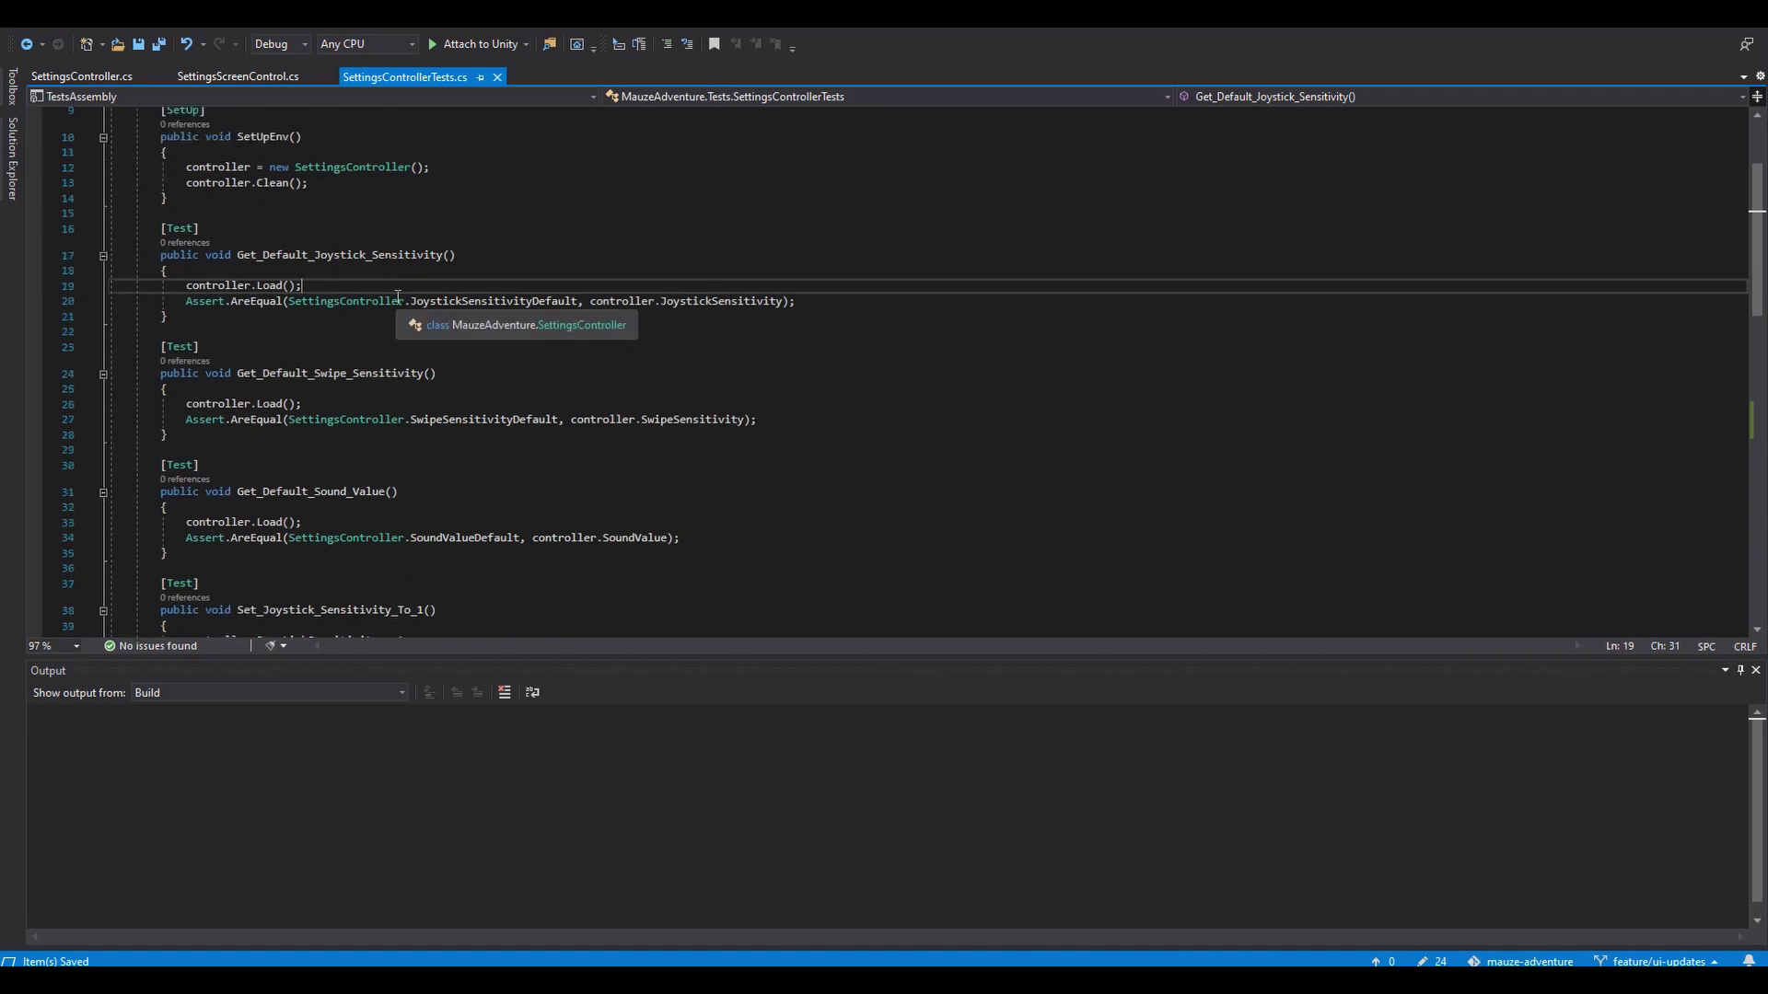
{"action": "scroll", "coordinate": [315, 286], "scroll_direction": "up", "scroll_amount": 2}
{"action": "key", "text": "ctrl+x"}
{"action": "left_click", "coordinate": [334, 478]}
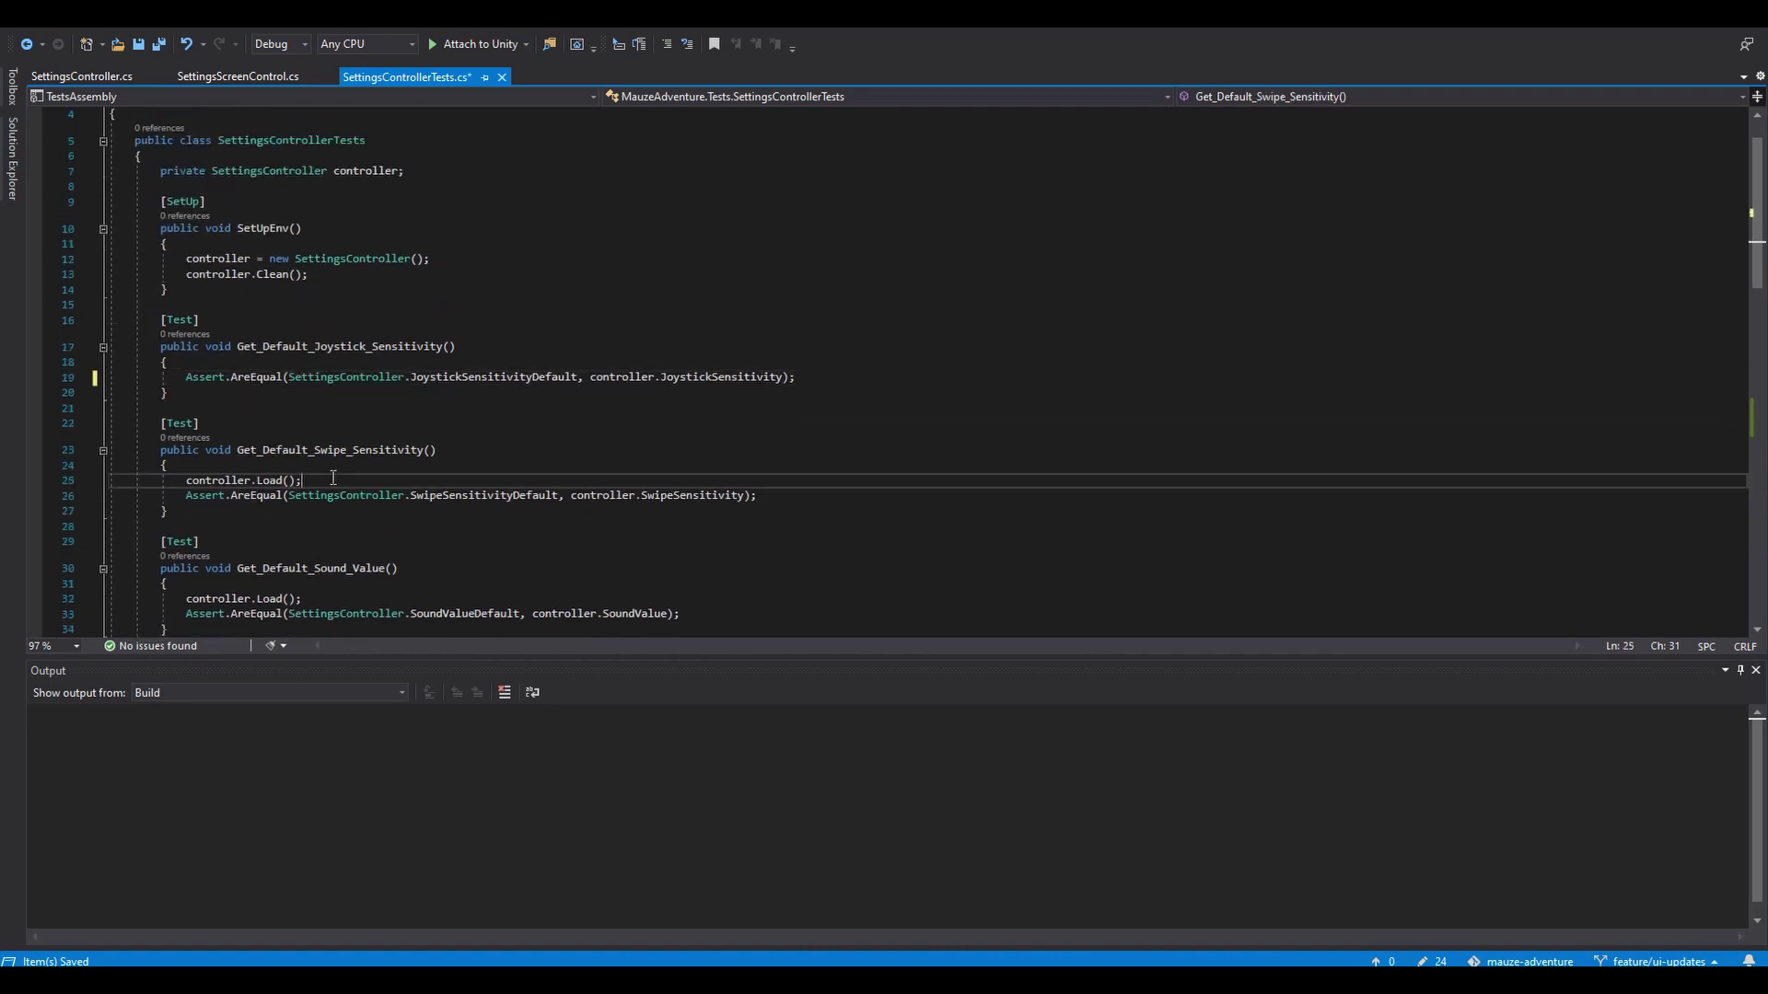
{"action": "key", "text": "ctrl+x"}
{"action": "scroll", "coordinate": [329, 502], "scroll_direction": "down", "scroll_amount": 1}
{"action": "left_click", "coordinate": [324, 541]}
{"action": "key", "text": "ctrl+x"}
{"action": "key", "text": "ctrl+s"}
{"action": "scroll", "coordinate": [357, 241], "scroll_direction": "up", "scroll_amount": 2}
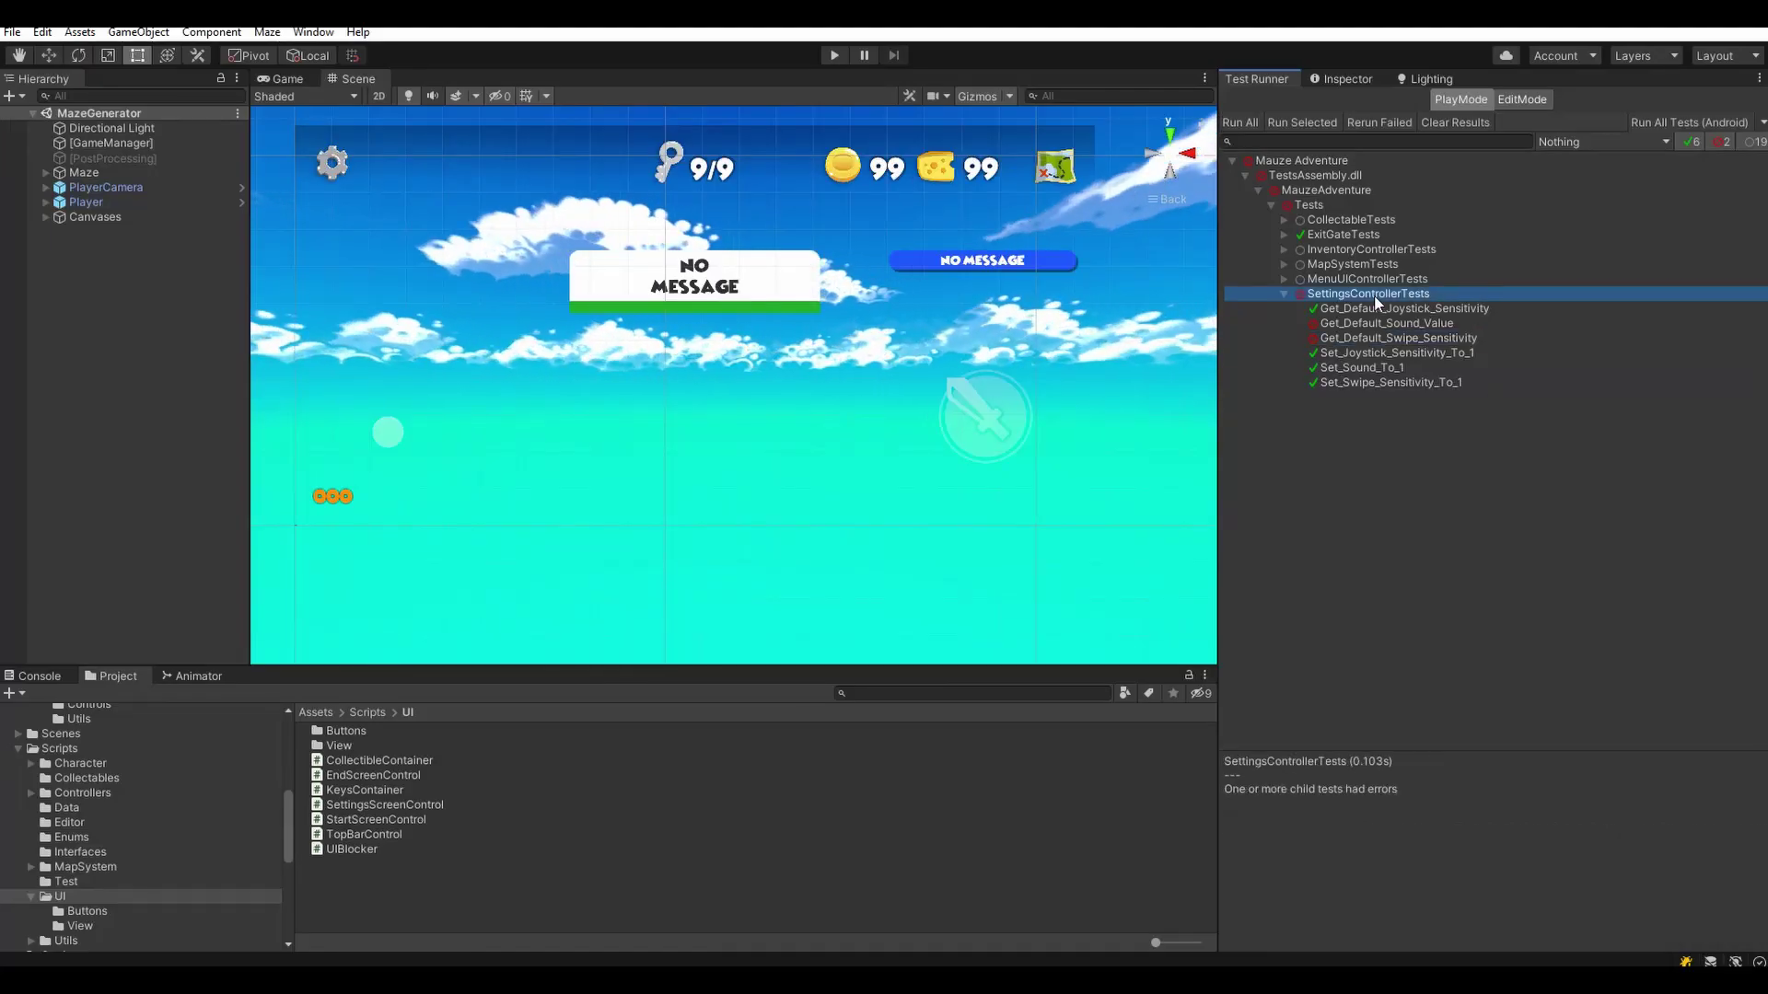
- Switch to Unity, run SettingsControllerTests, select Get_Default_Joystick_Sensitivity and rerun the Get_Default_Sound_Value test
{"action": "double_click", "coordinate": [1399, 294]}
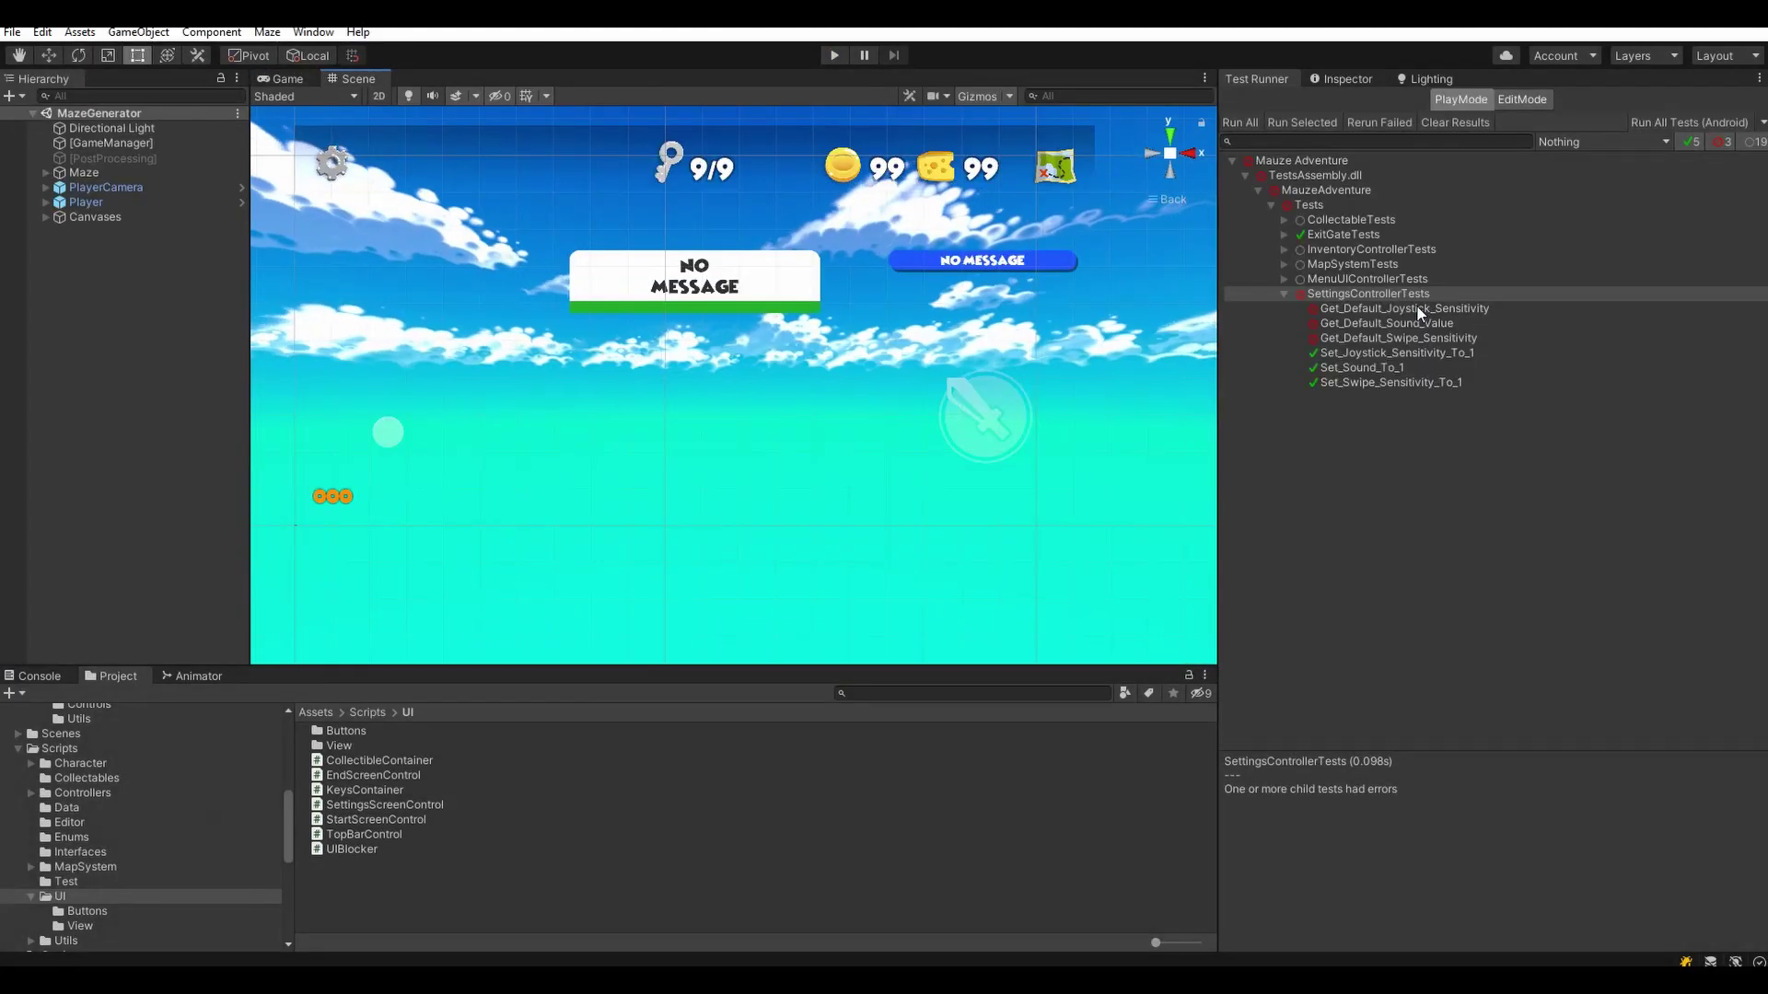
{"action": "left_click", "coordinate": [1417, 308]}
{"action": "double_click", "coordinate": [1378, 325]}
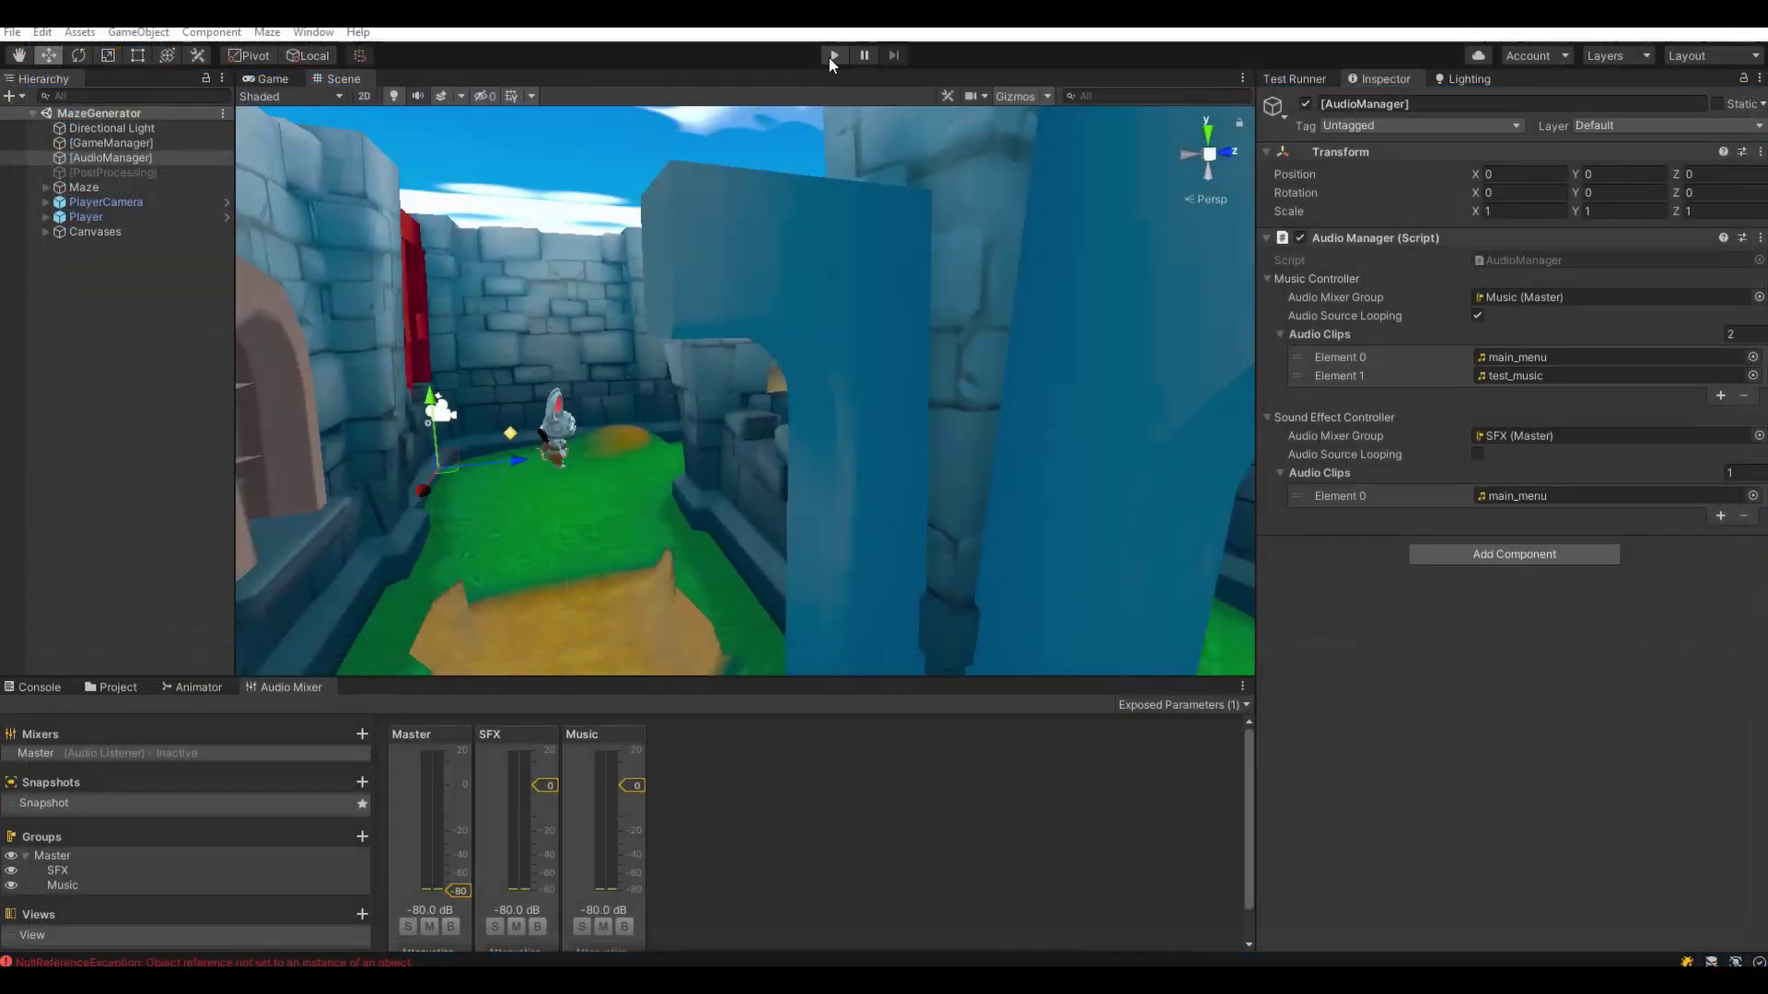
- Run the game with [AudioManager] selected, rotate the camera and walk the mouse through the maze to trigger the music change
{"action": "left_click", "coordinate": [832, 57]}
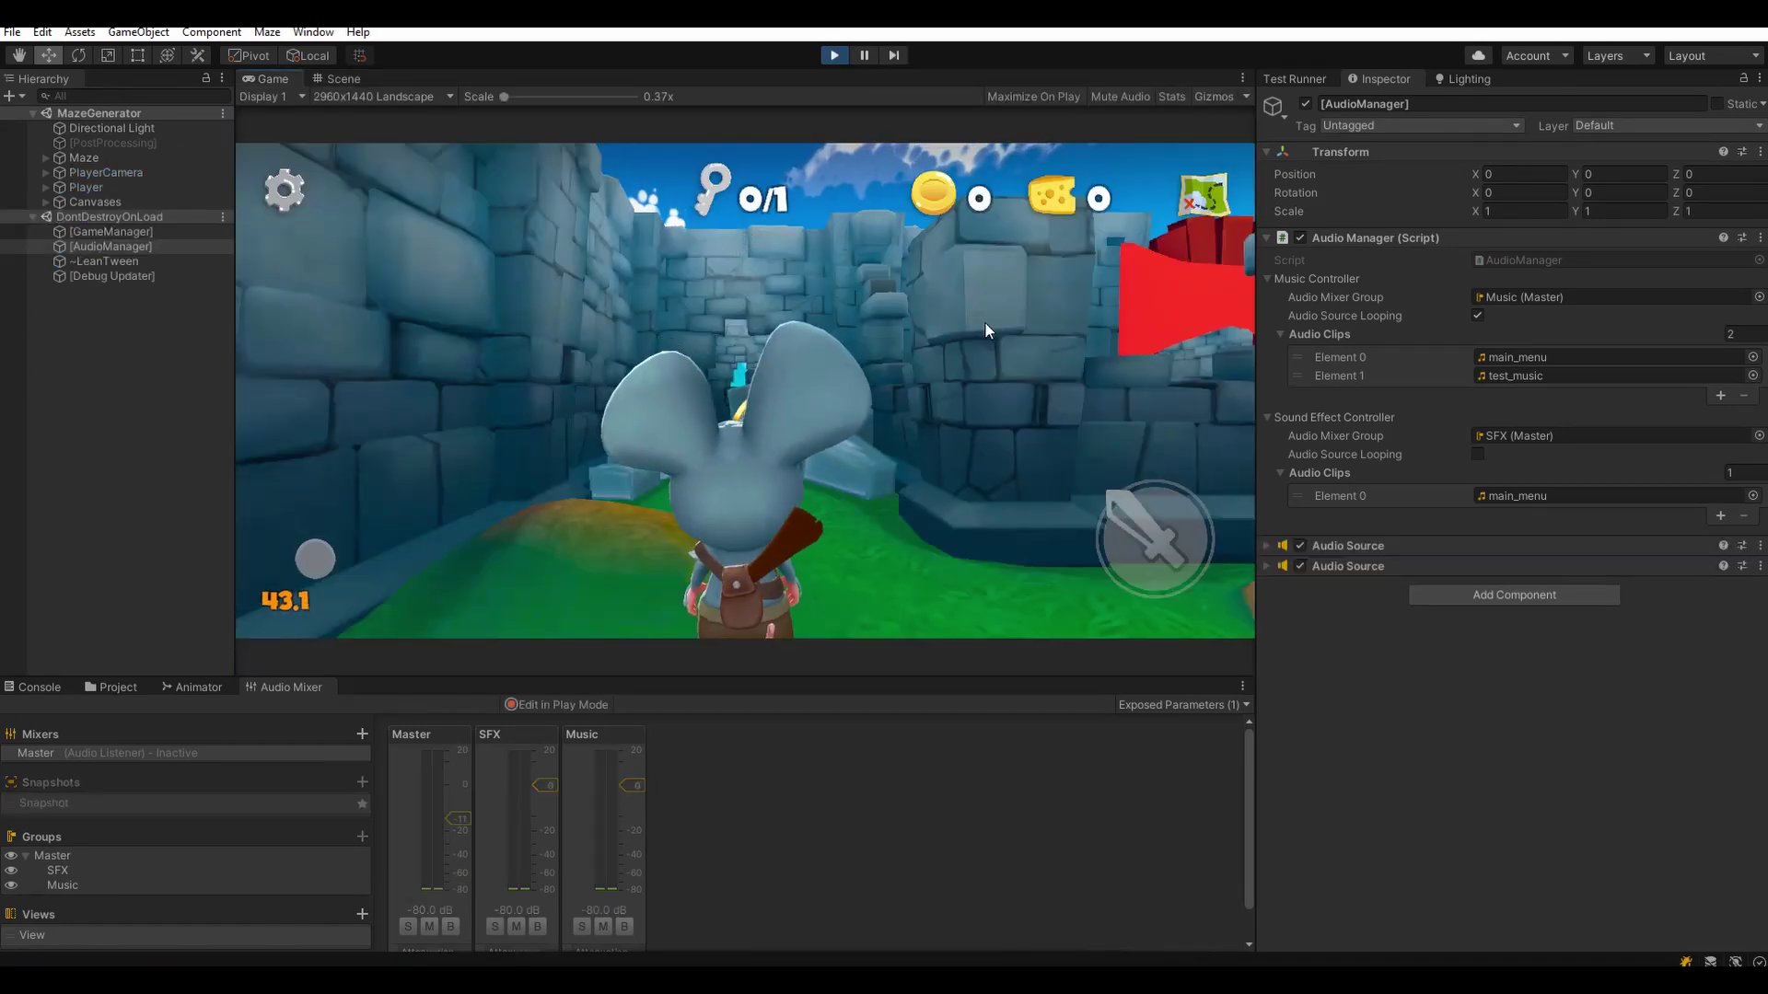
{"action": "left_click_drag", "start_coordinate": [985, 317], "coordinate": [990, 355]}
{"action": "left_click_drag", "start_coordinate": [302, 543], "coordinate": [974, 446]}
{"action": "left_click_drag", "start_coordinate": [1057, 403], "coordinate": [737, 415]}
{"action": "left_click_drag", "start_coordinate": [372, 540], "coordinate": [793, 479]}
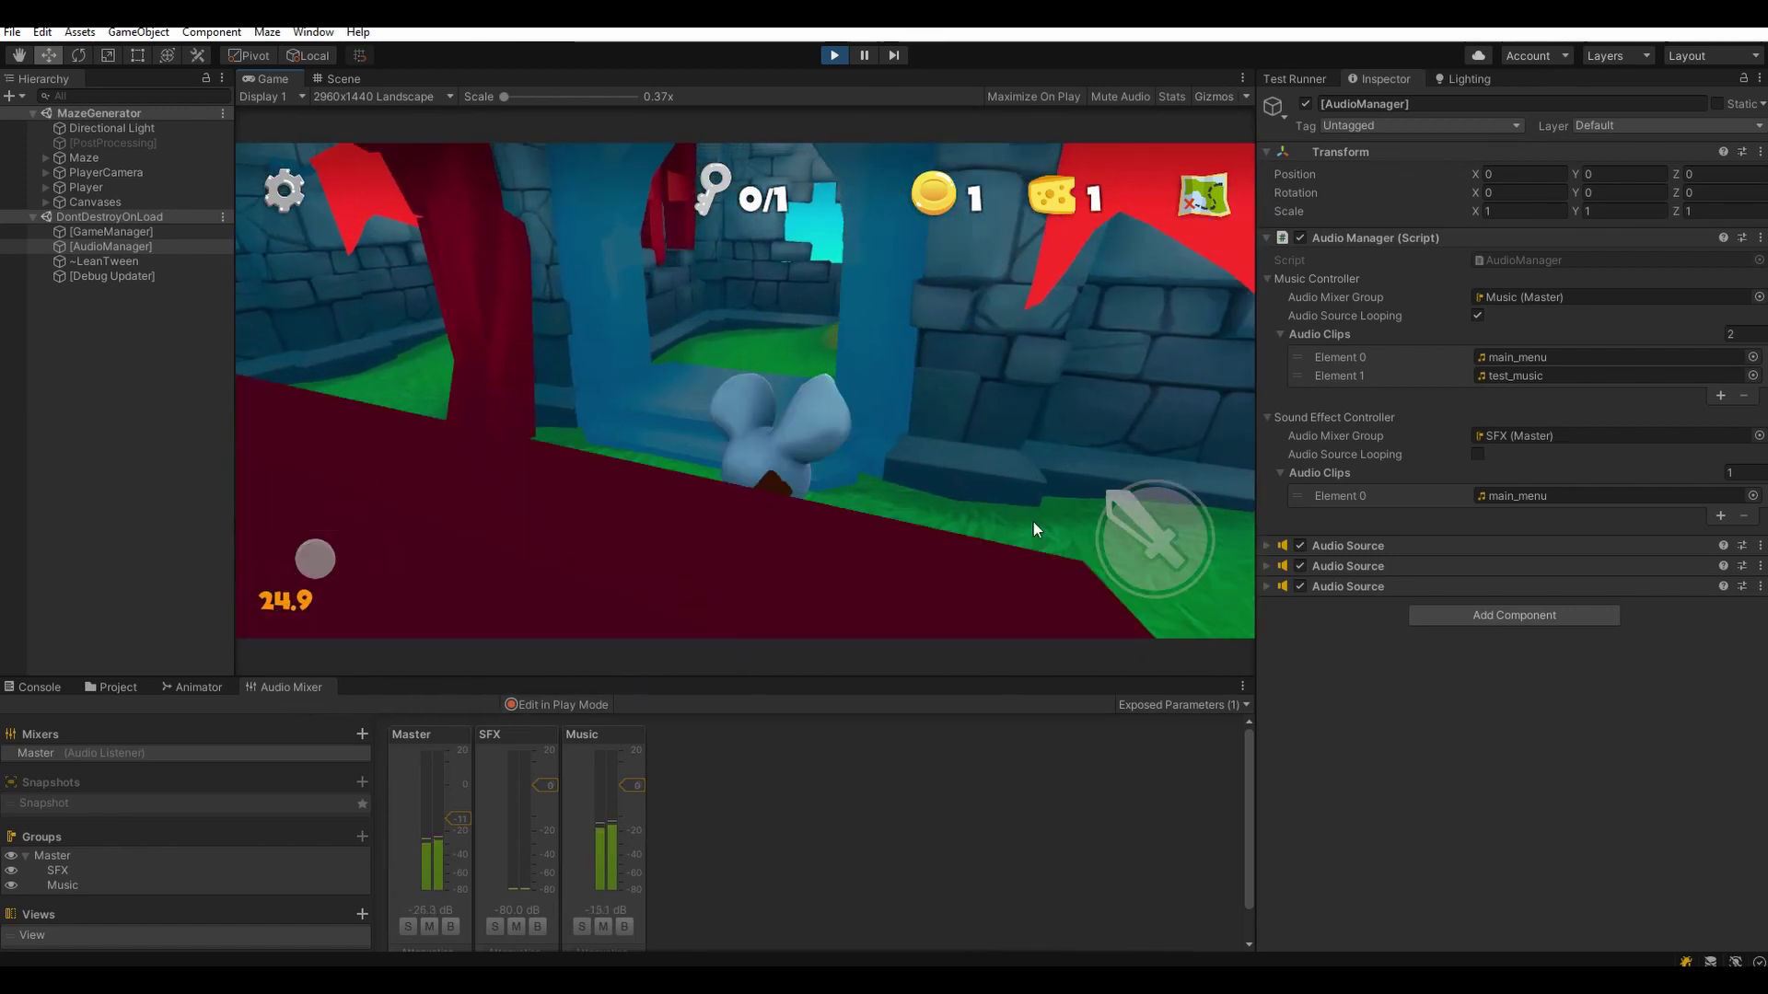
- Inspect the clip, output and volume settings of the three [AudioManager] Audio Sources one by one, and collapse them all
{"action": "left_click", "coordinate": [1326, 588]}
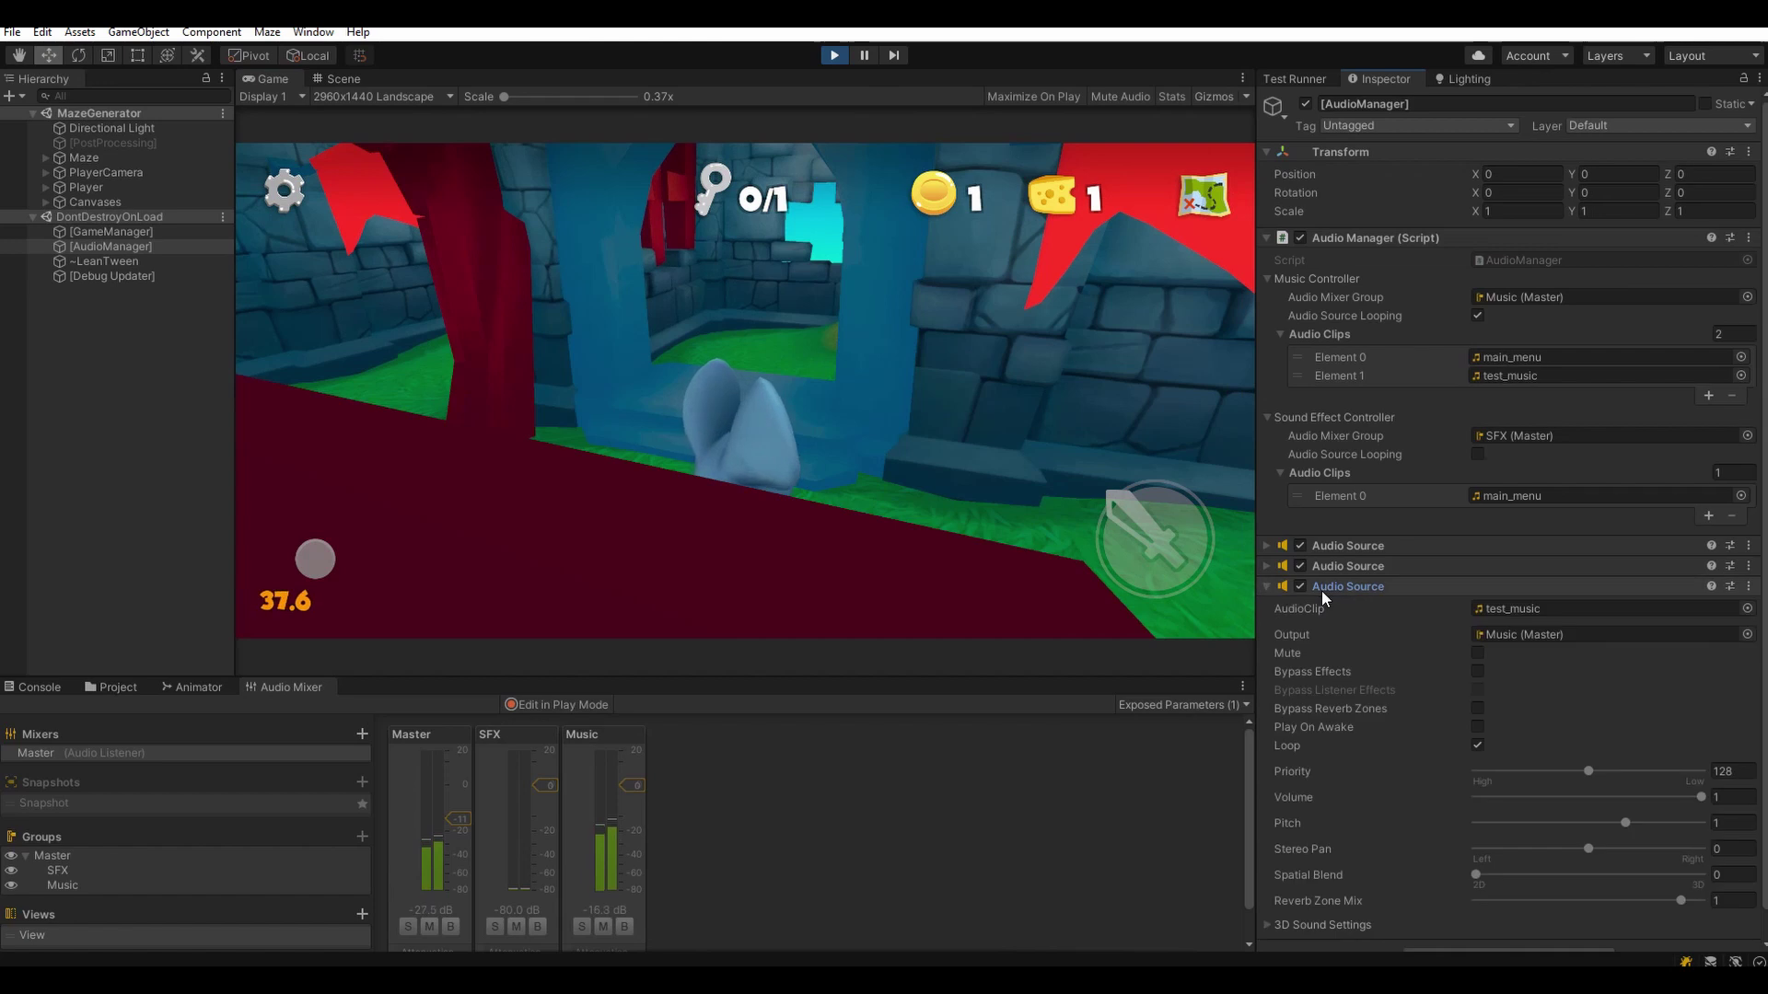
{"action": "left_click", "coordinate": [1348, 567]}
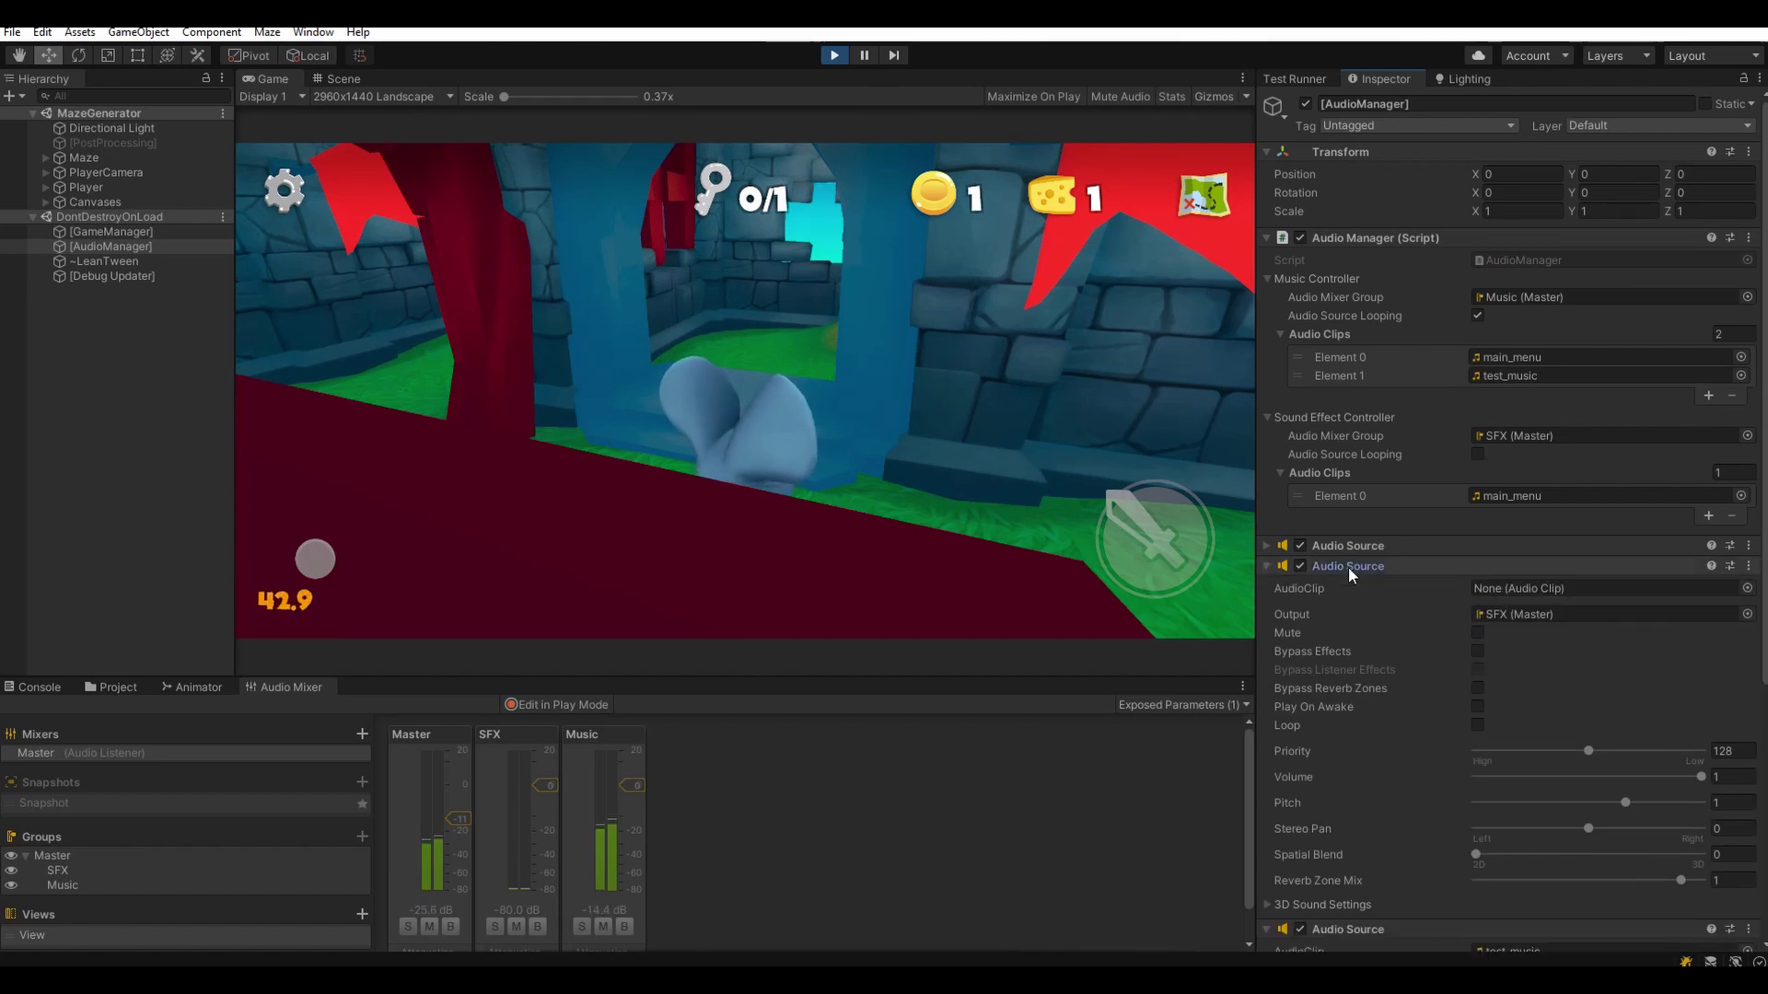
{"action": "left_click", "coordinate": [1368, 568]}
{"action": "left_click", "coordinate": [1351, 547]}
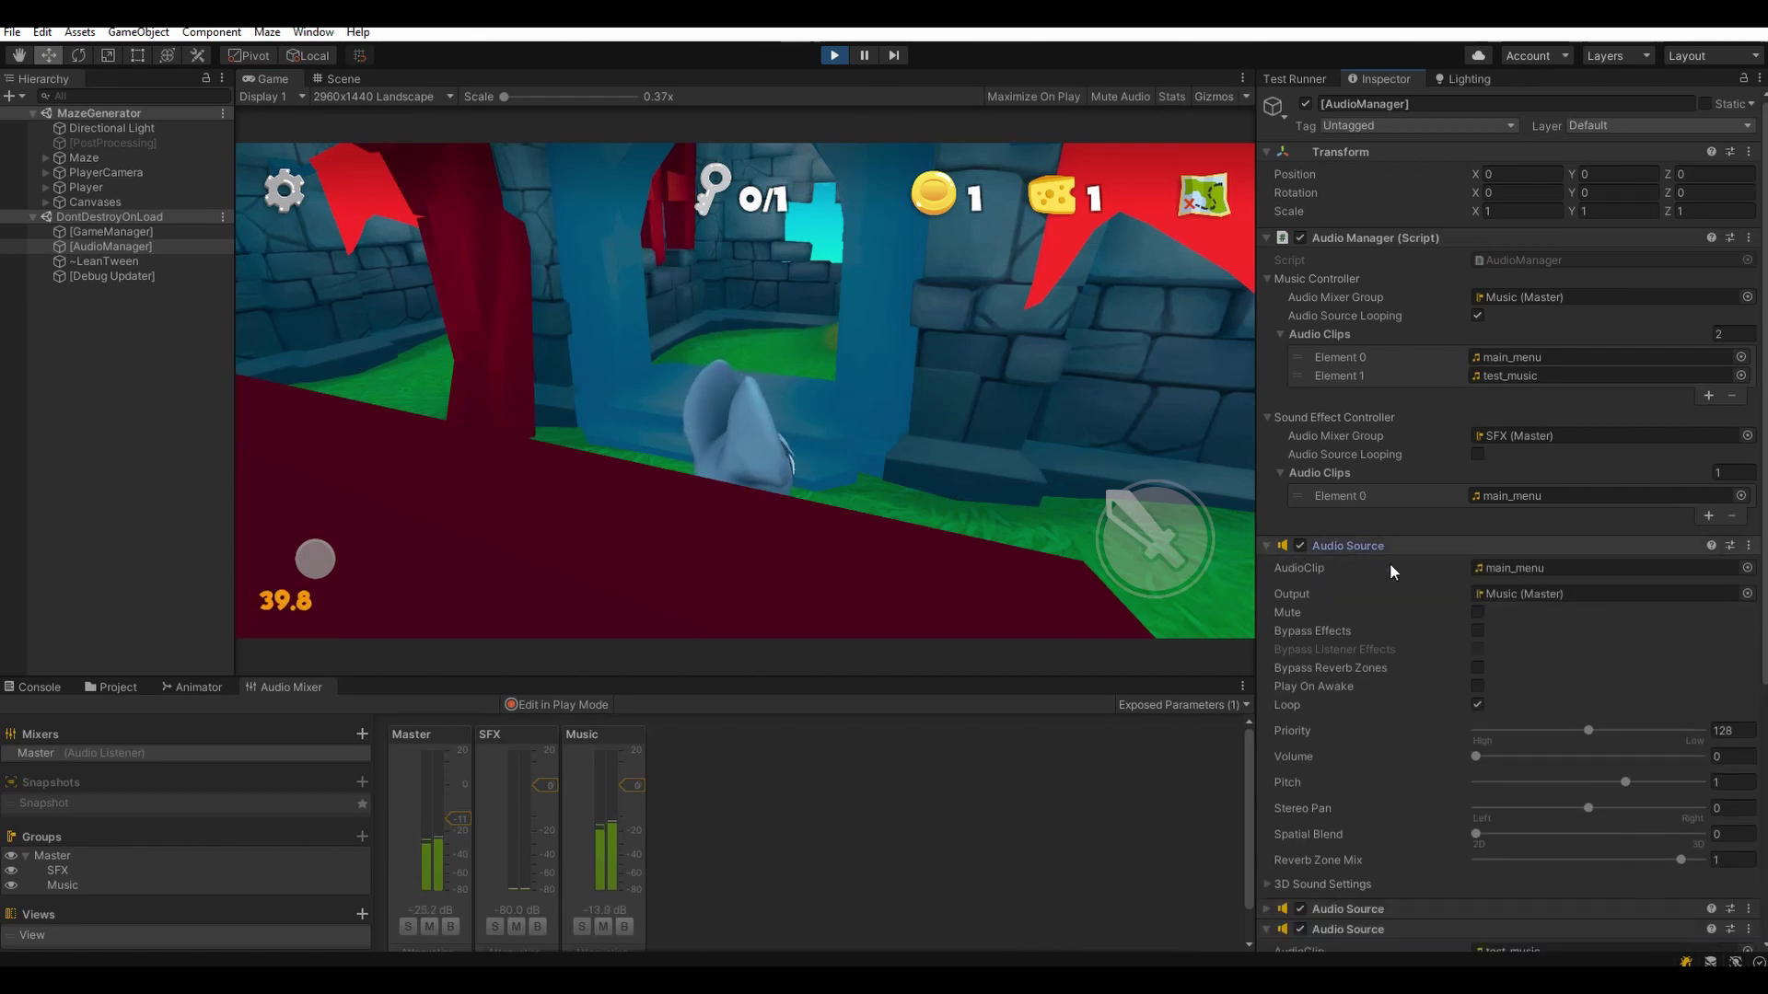
{"action": "scroll", "coordinate": [1372, 638], "scroll_direction": "down", "scroll_amount": 5}
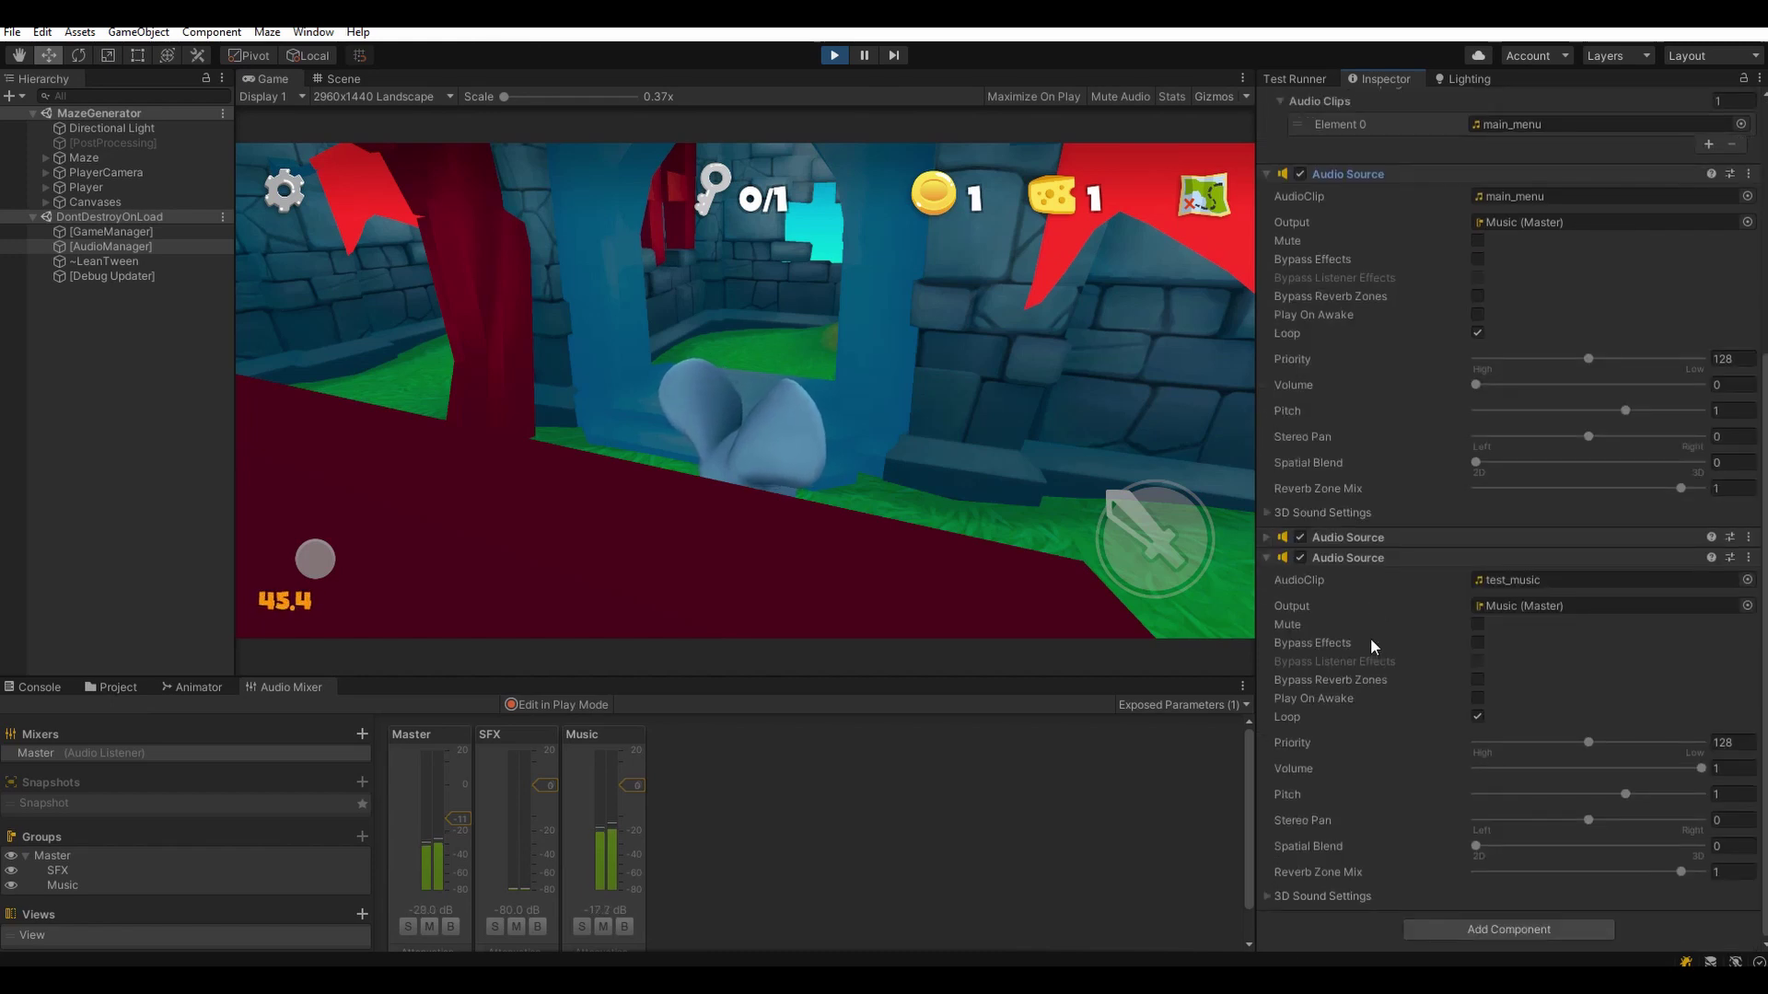
{"action": "left_click", "coordinate": [1358, 560]}
{"action": "scroll", "coordinate": [1361, 400], "scroll_direction": "up", "scroll_amount": 1}
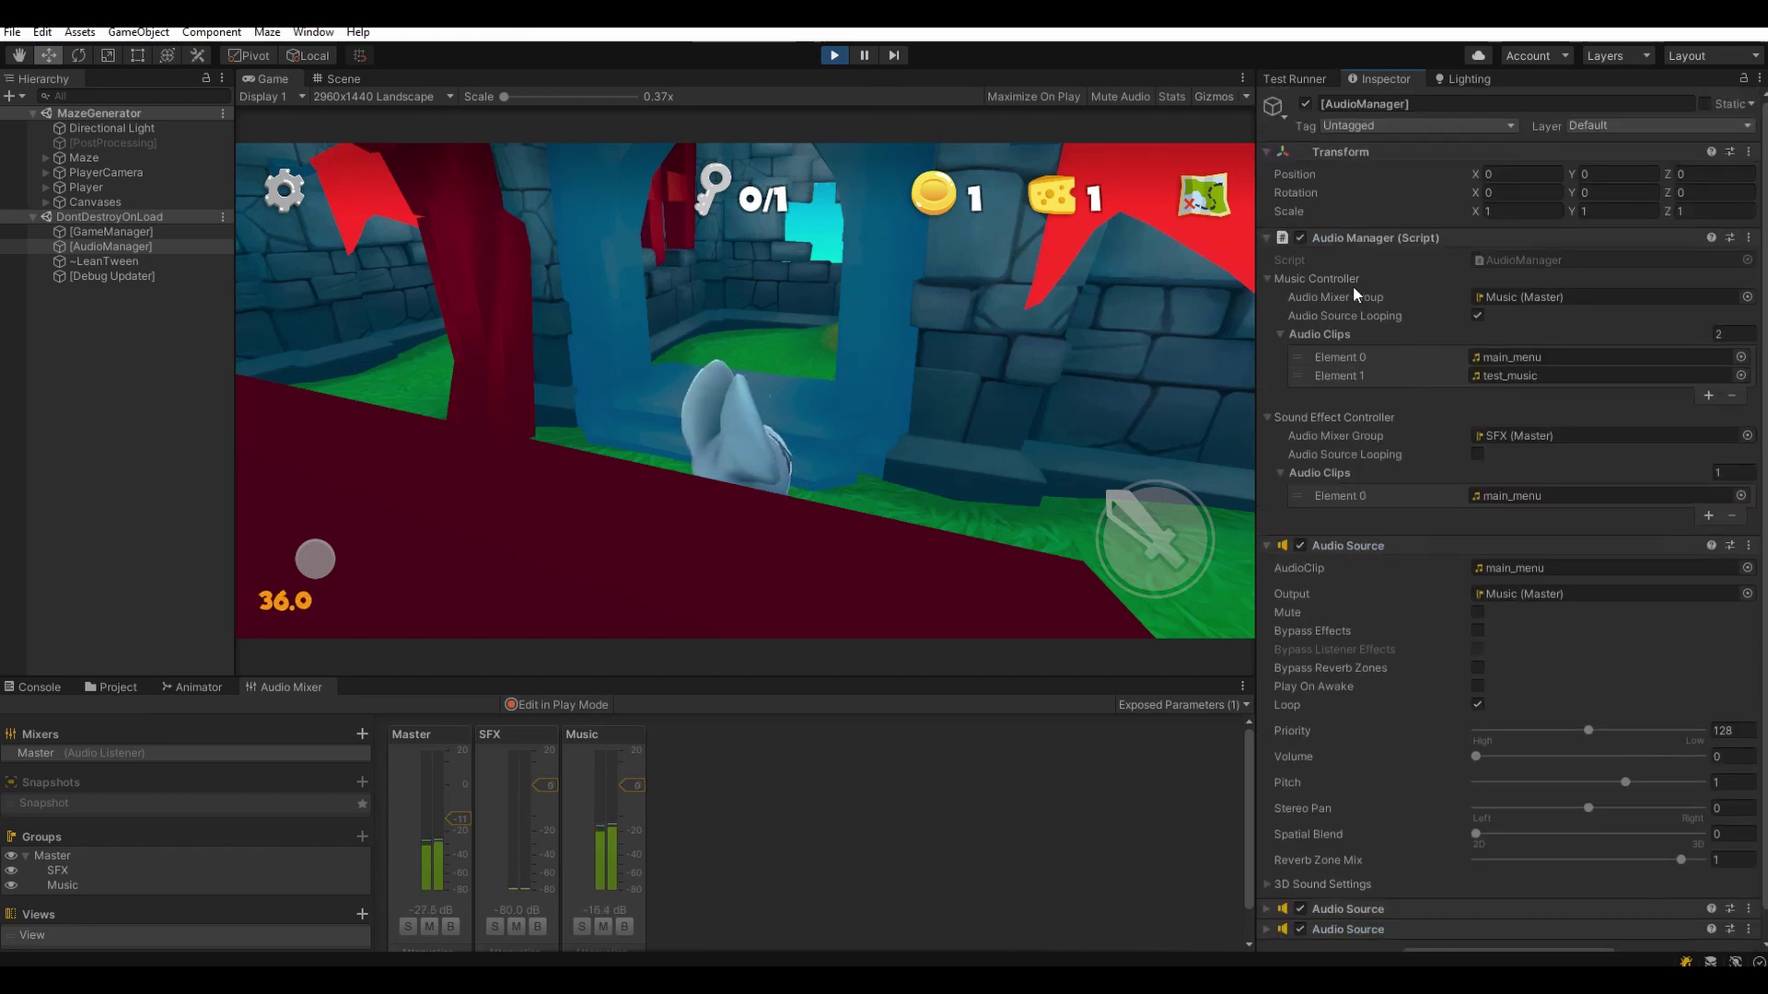
{"action": "left_click", "coordinate": [1340, 547]}
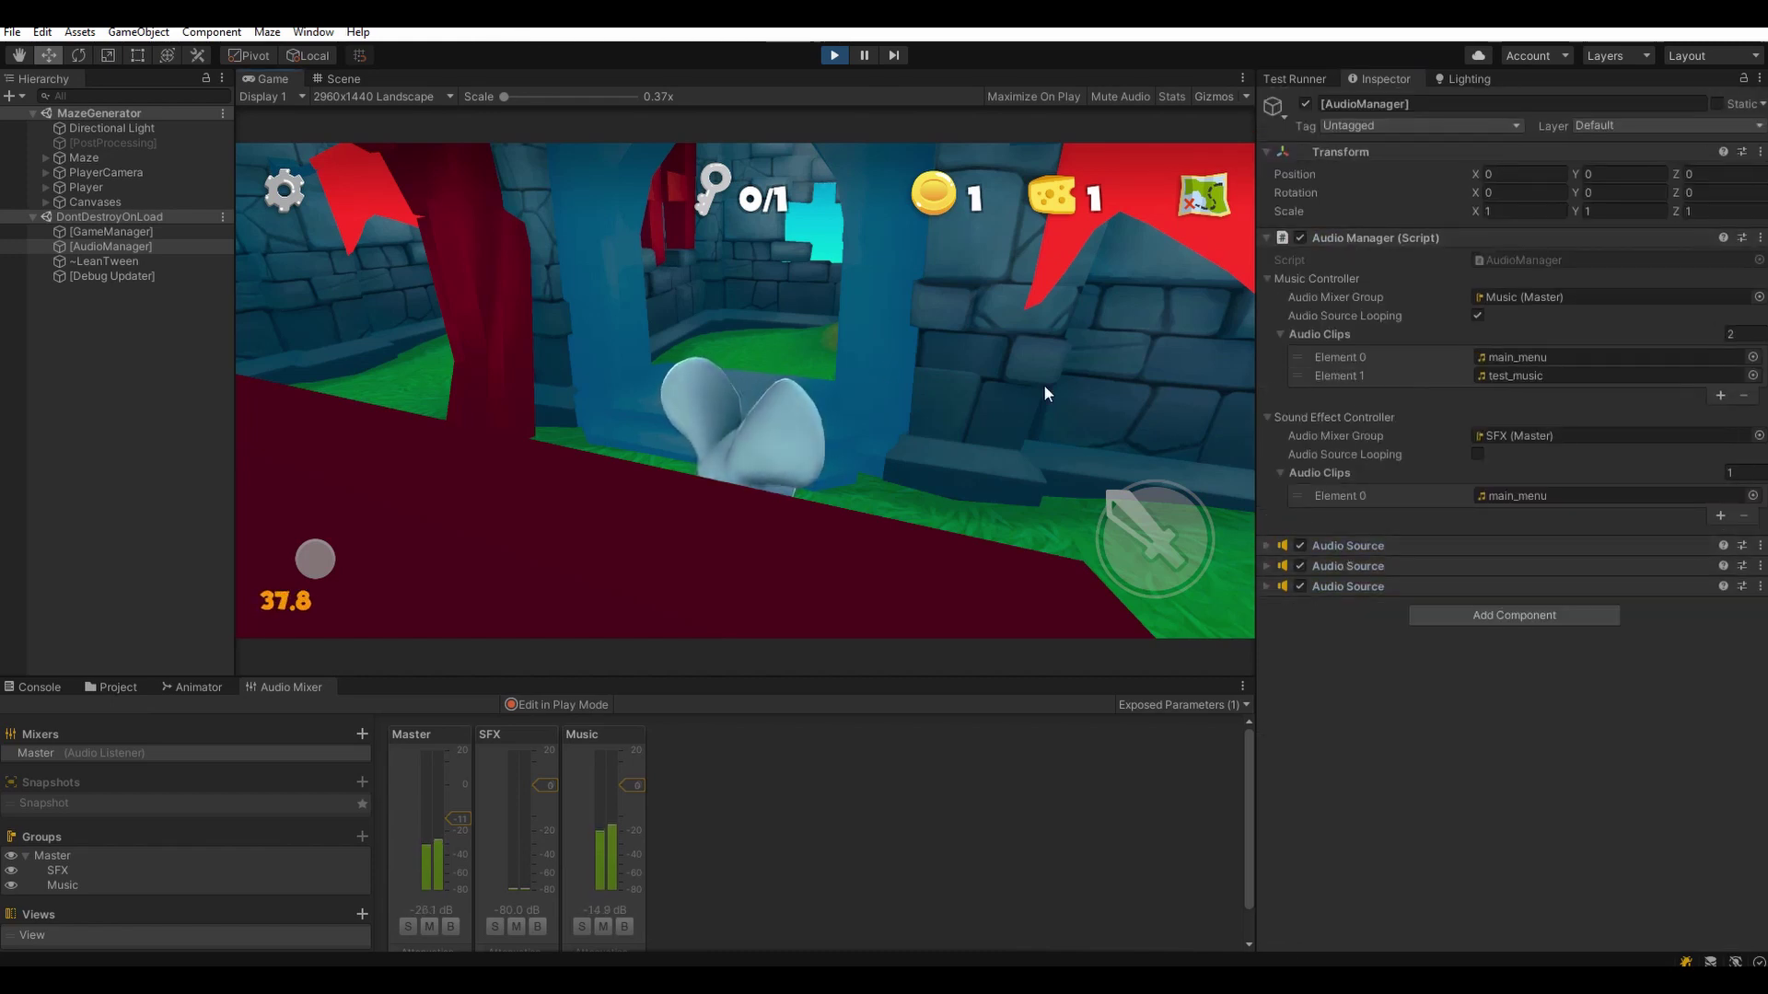
- Turn the camera towards the treasure chest, move the mouse around it and stop the game
{"action": "left_click_drag", "start_coordinate": [1135, 410], "coordinate": [1267, 399]}
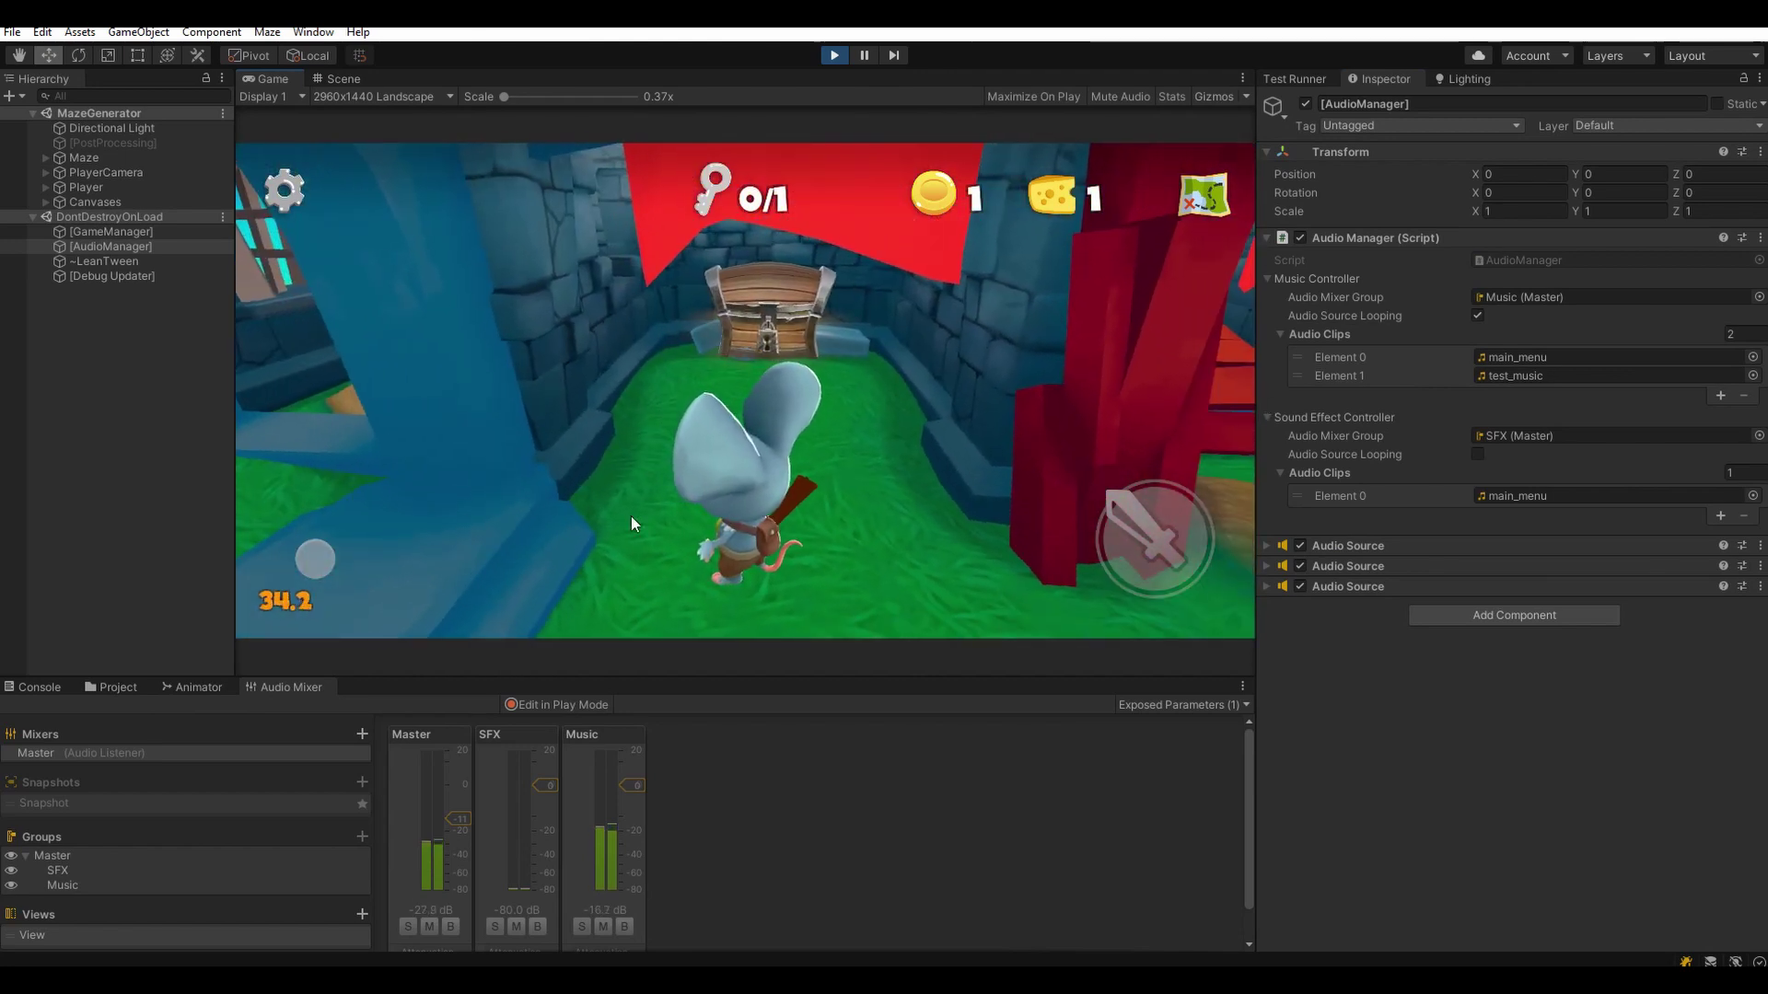
{"action": "left_click_drag", "start_coordinate": [339, 568], "coordinate": [345, 617]}
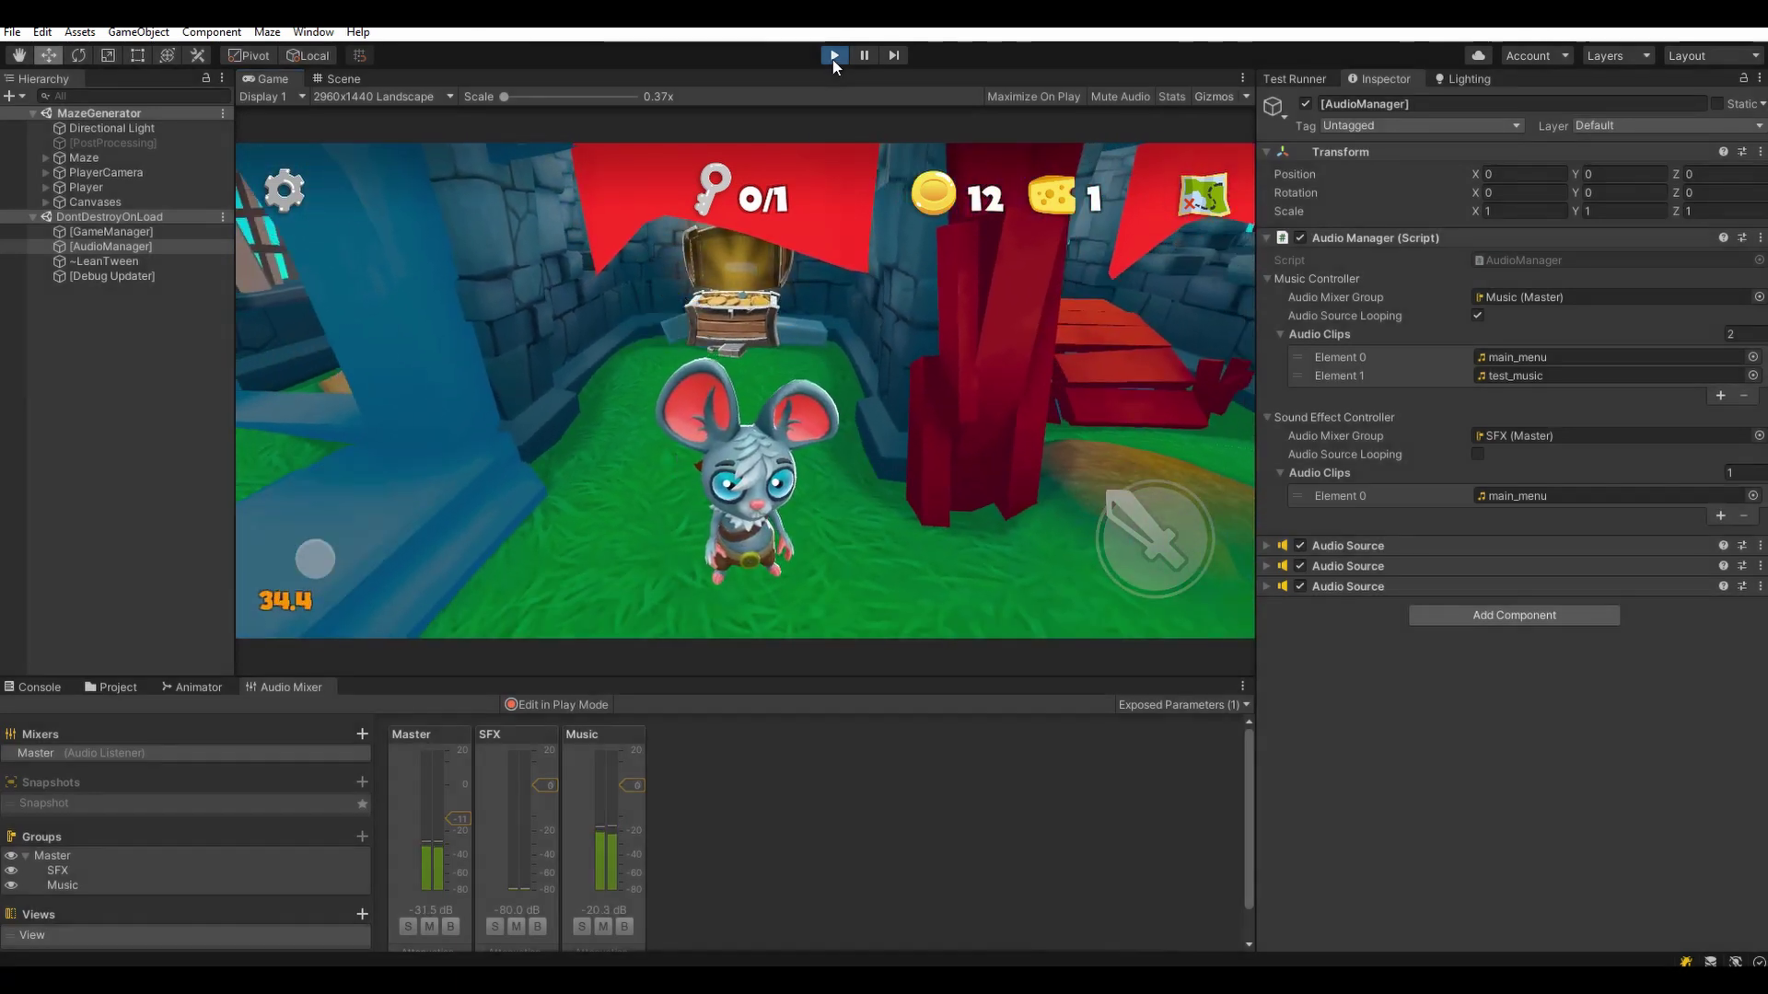
{"action": "left_click", "coordinate": [833, 57]}
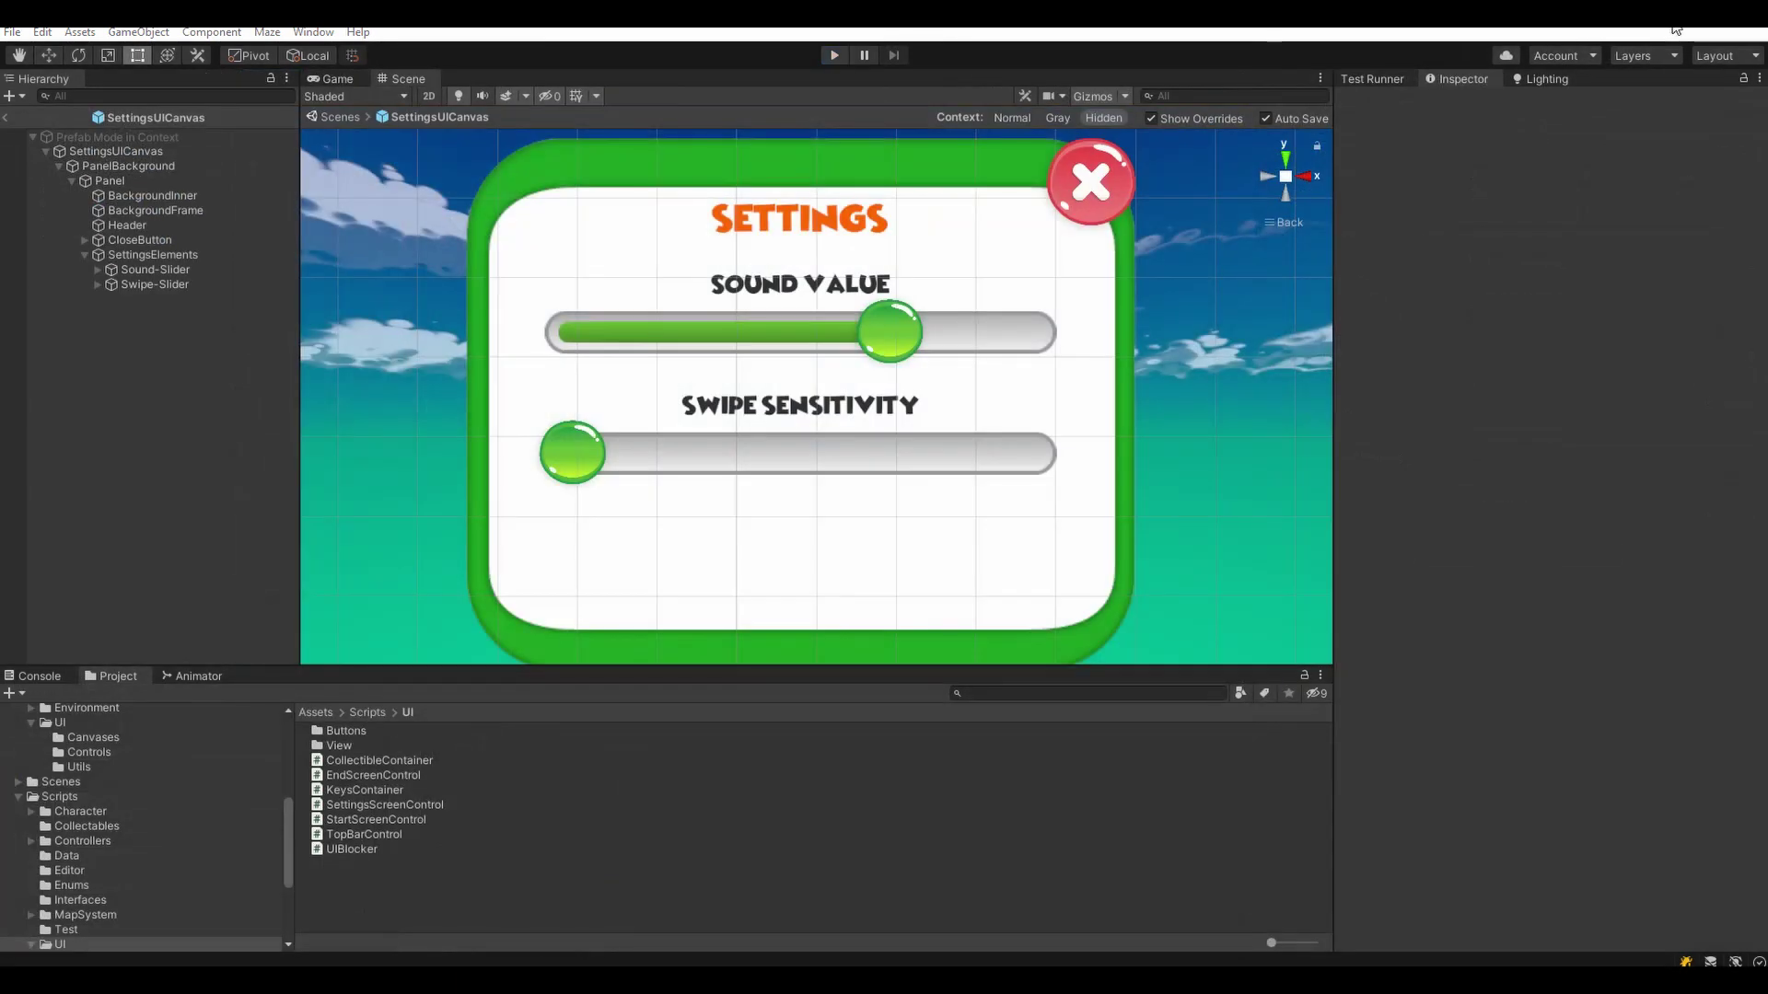
- Add a UI Toggle under SettingsElements in the SettingsUICanvas prefab and place it below the Swipe Sensitivity slider at about X -110, Y -71.8
{"action": "scroll", "coordinate": [845, 401], "scroll_direction": "down", "scroll_amount": 1}
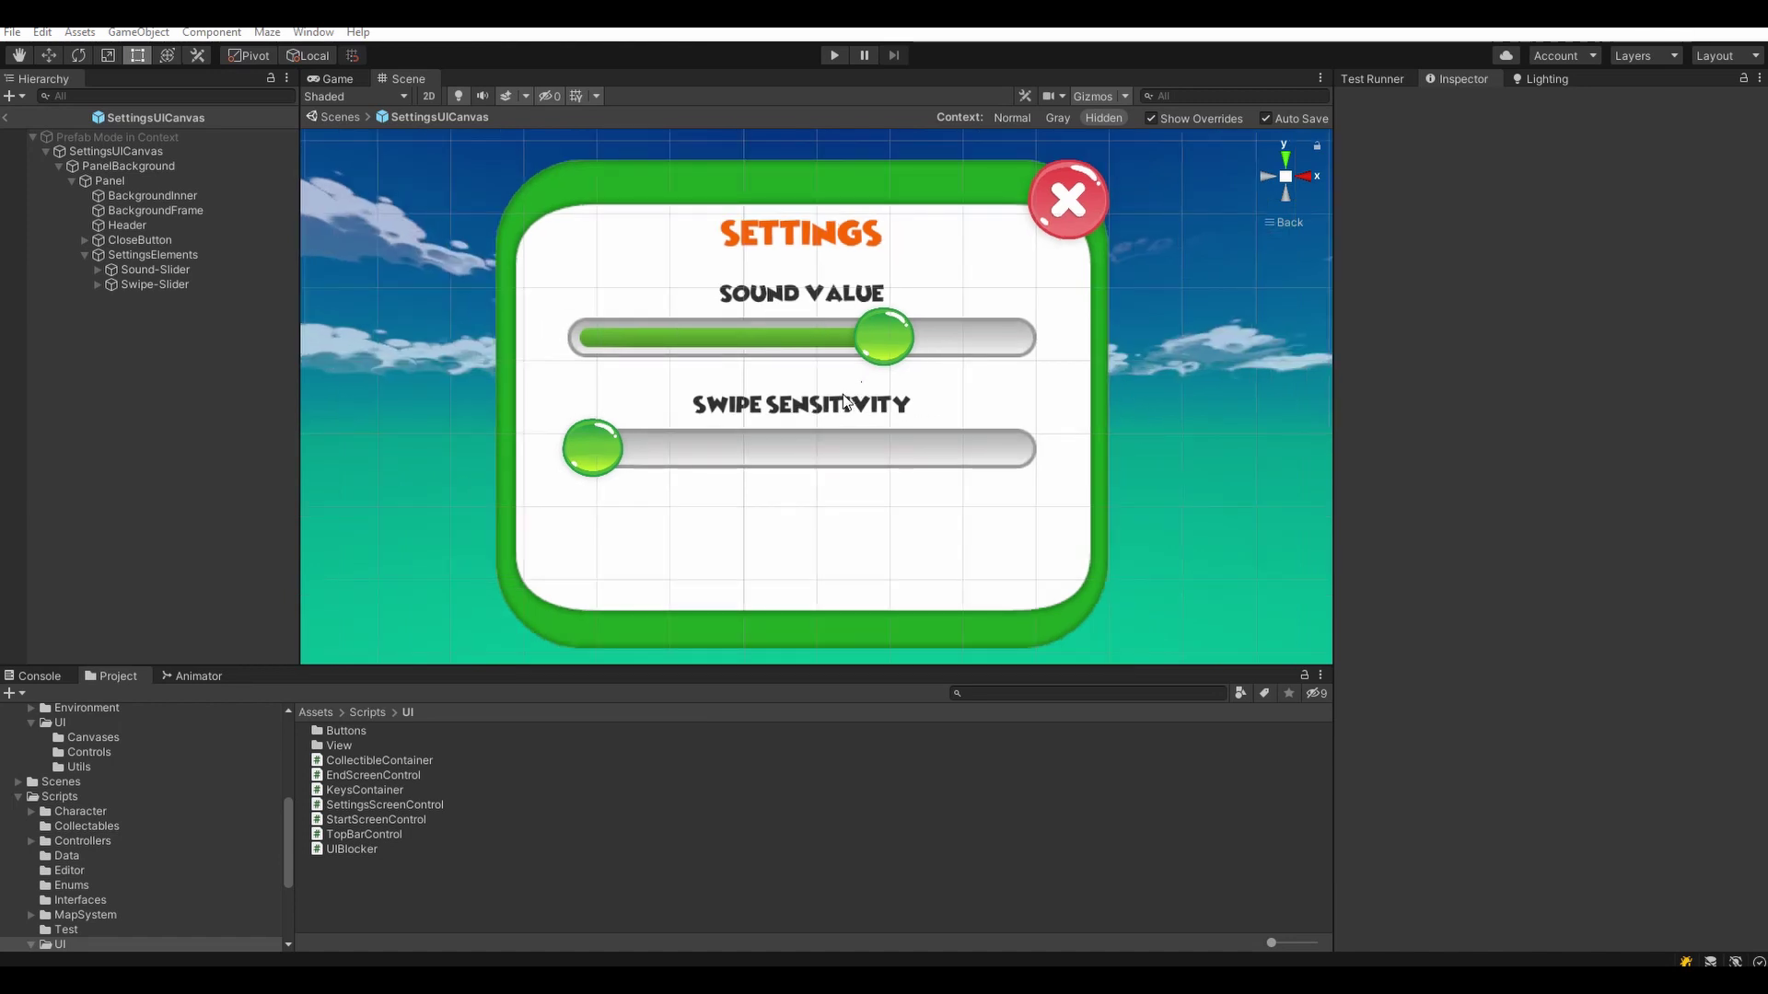
{"action": "key", "text": "alt+shift"}
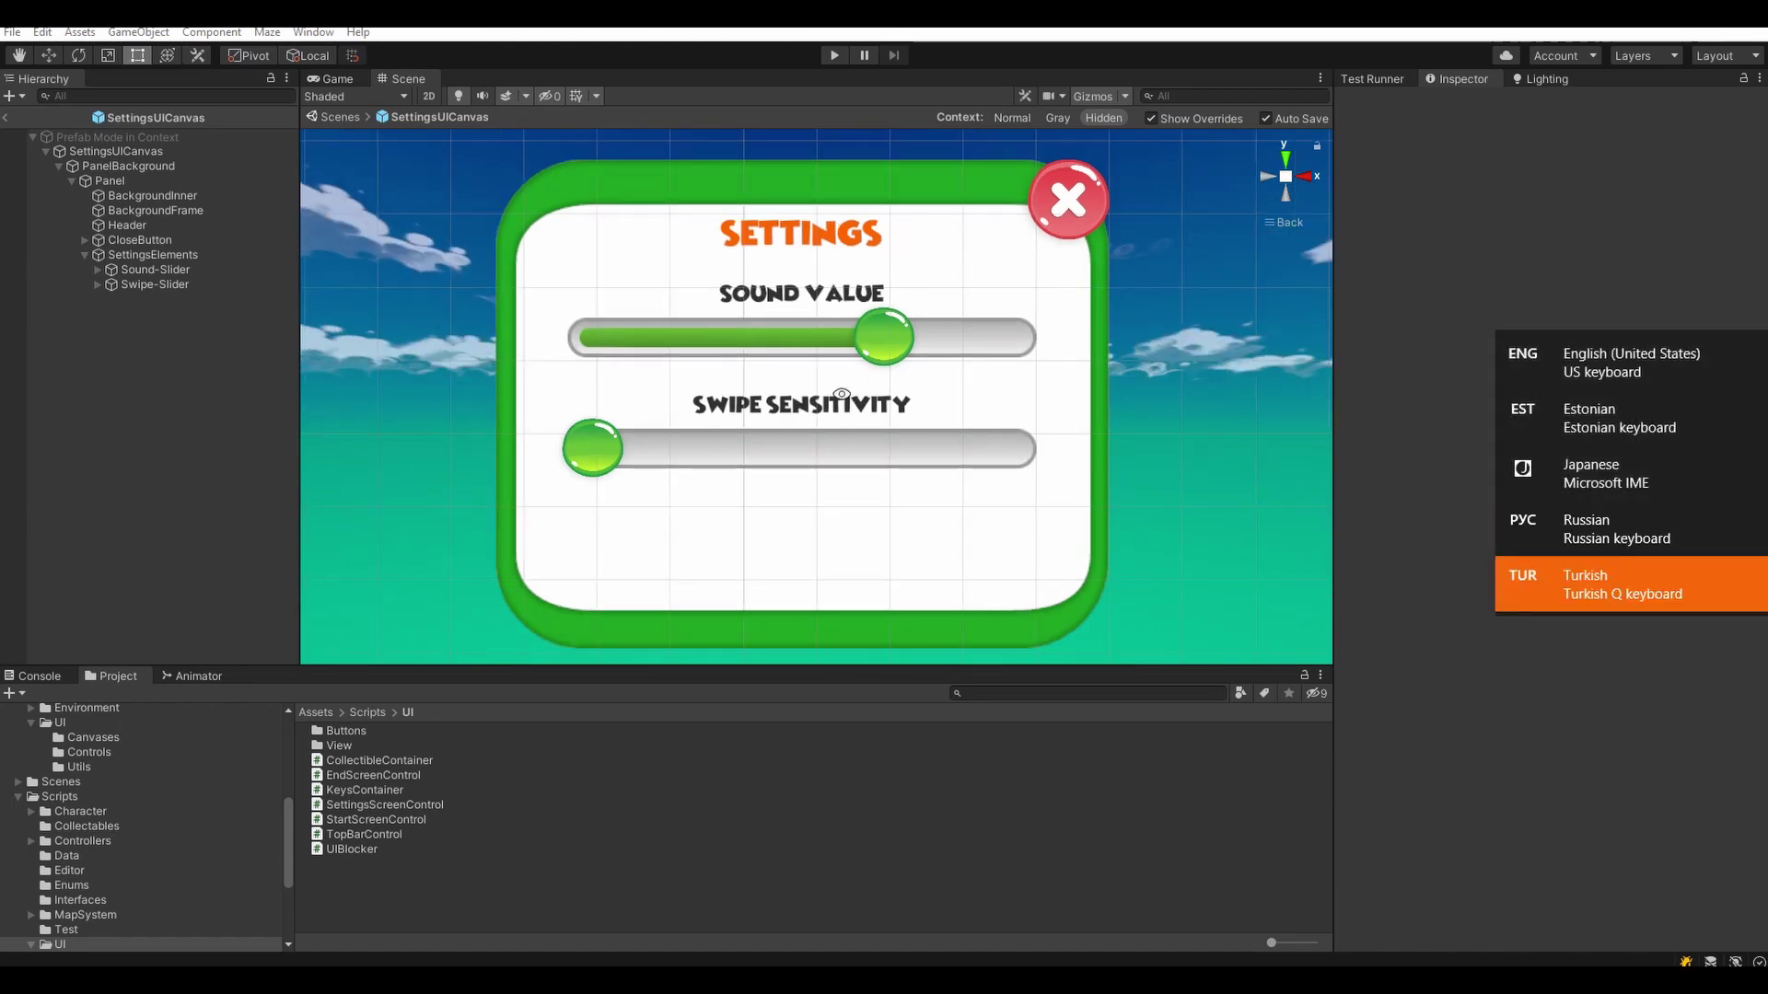
{"action": "scroll", "coordinate": [815, 431], "scroll_direction": "up", "scroll_amount": 1}
{"action": "scroll", "coordinate": [645, 424], "scroll_direction": "up", "scroll_amount": 1}
{"action": "left_click", "coordinate": [141, 285]}
{"action": "left_click", "coordinate": [154, 323]}
{"action": "right_click", "coordinate": [157, 262]}
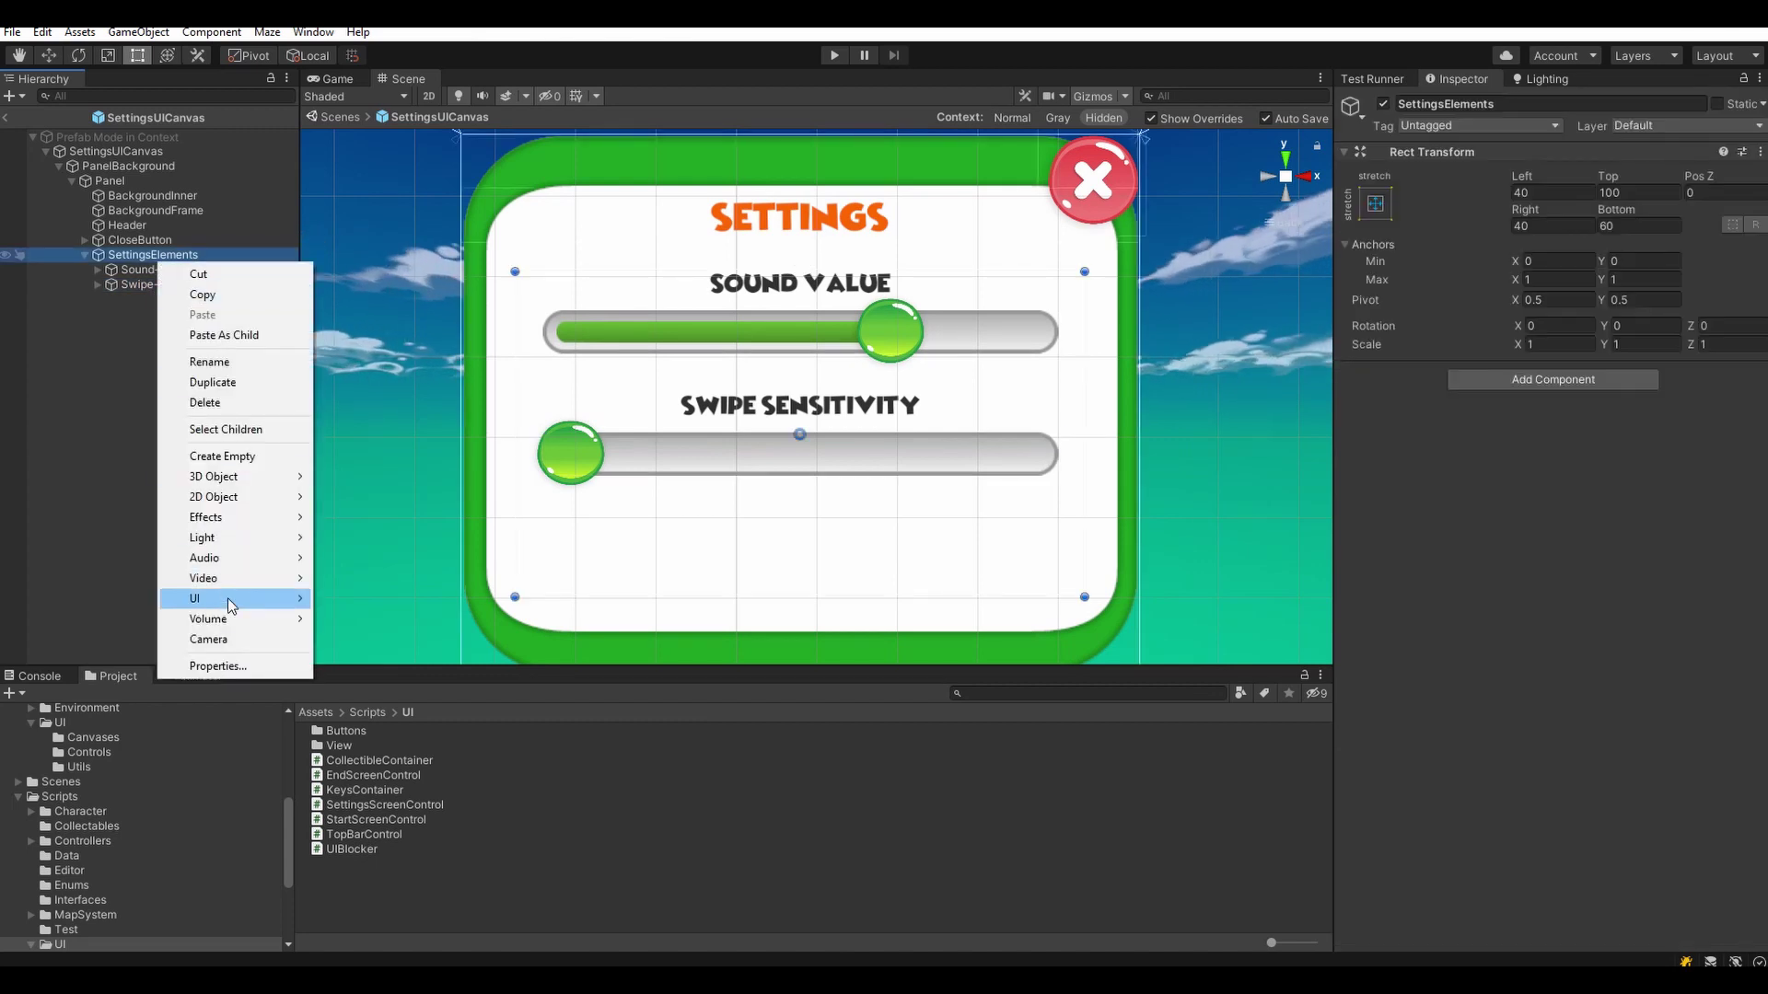
{"action": "mouse_move", "coordinate": [235, 599]}
{"action": "left_click", "coordinate": [372, 687]}
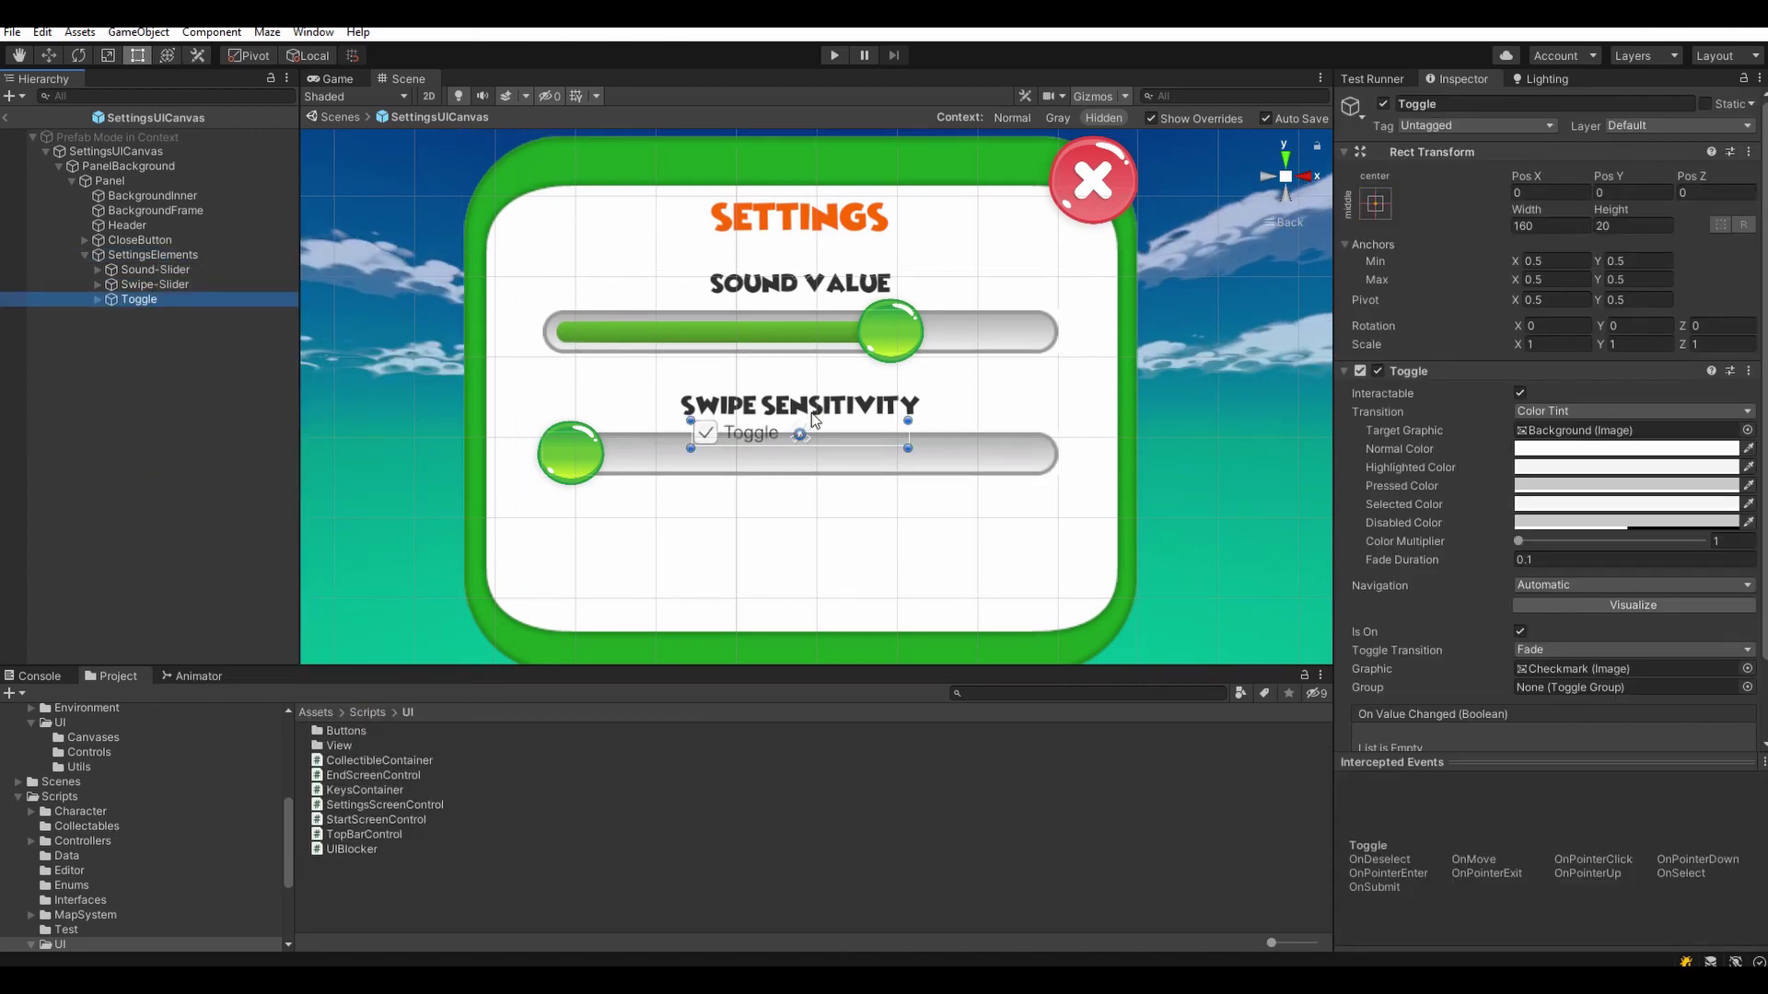
{"action": "left_click_drag", "start_coordinate": [747, 440], "coordinate": [590, 560]}
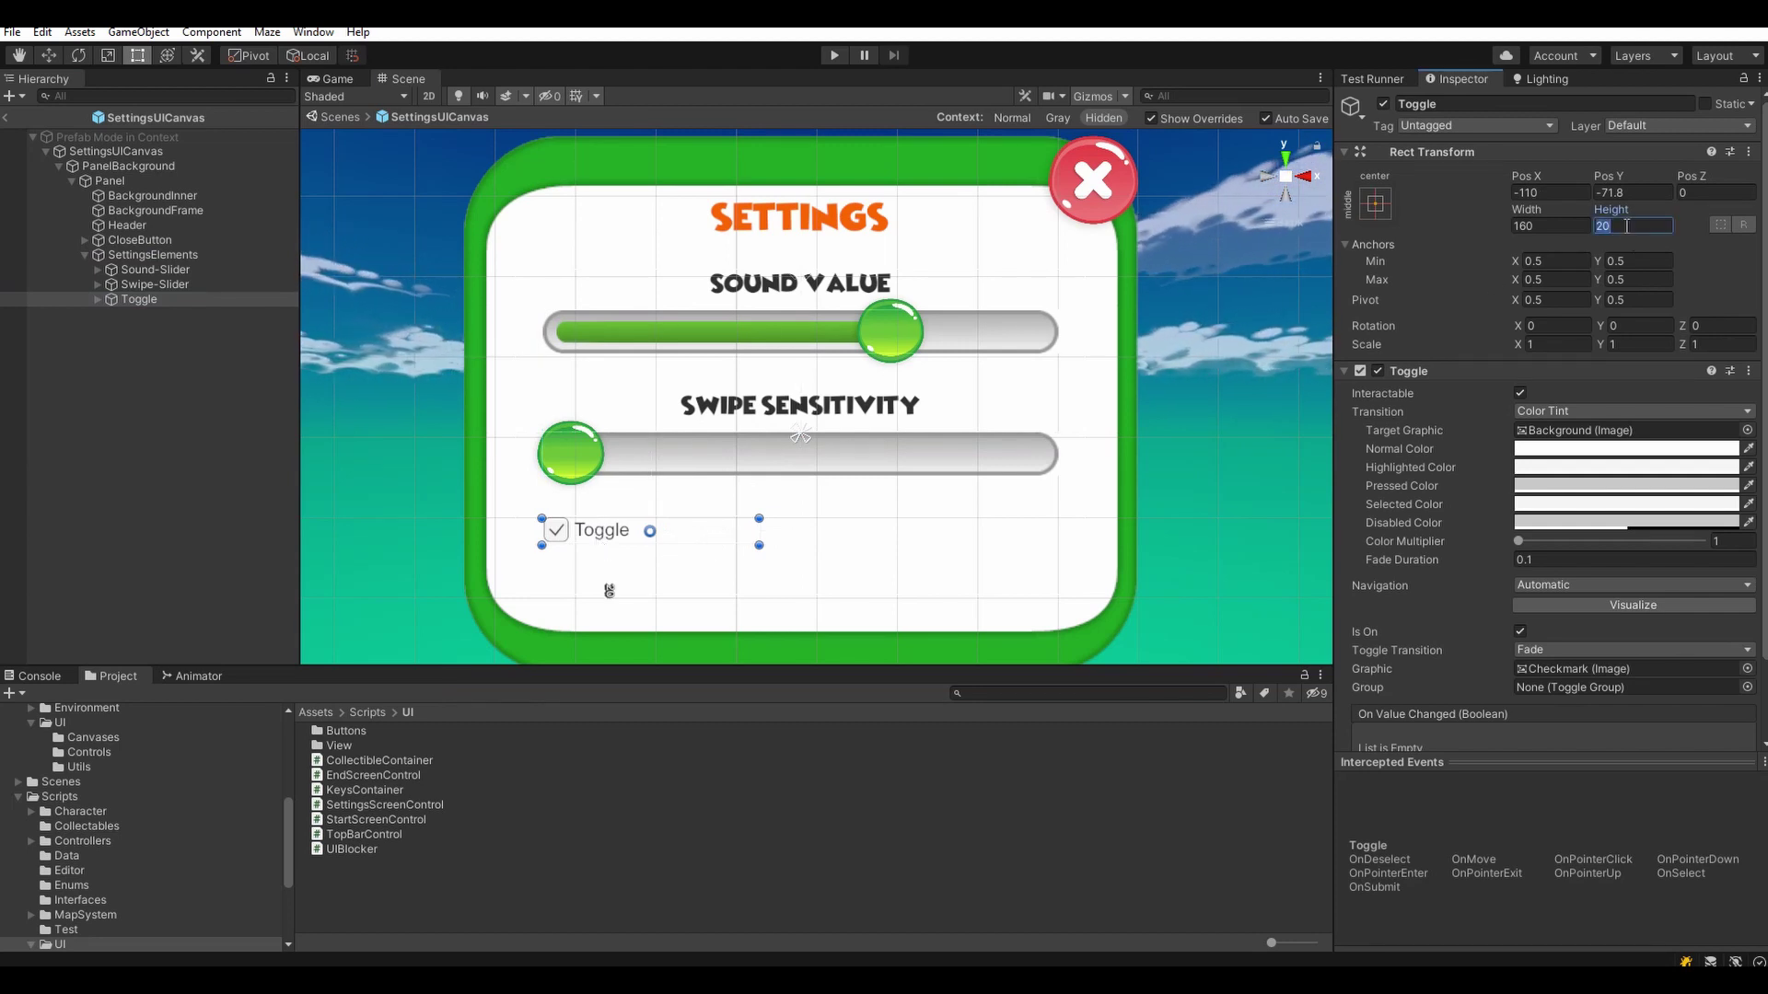
- Set the Toggle's height to 40 and resize its Background to 40 by 40
{"action": "type", "text": "40"}
{"action": "left_click", "coordinate": [96, 299]}
{"action": "left_click", "coordinate": [145, 318]}
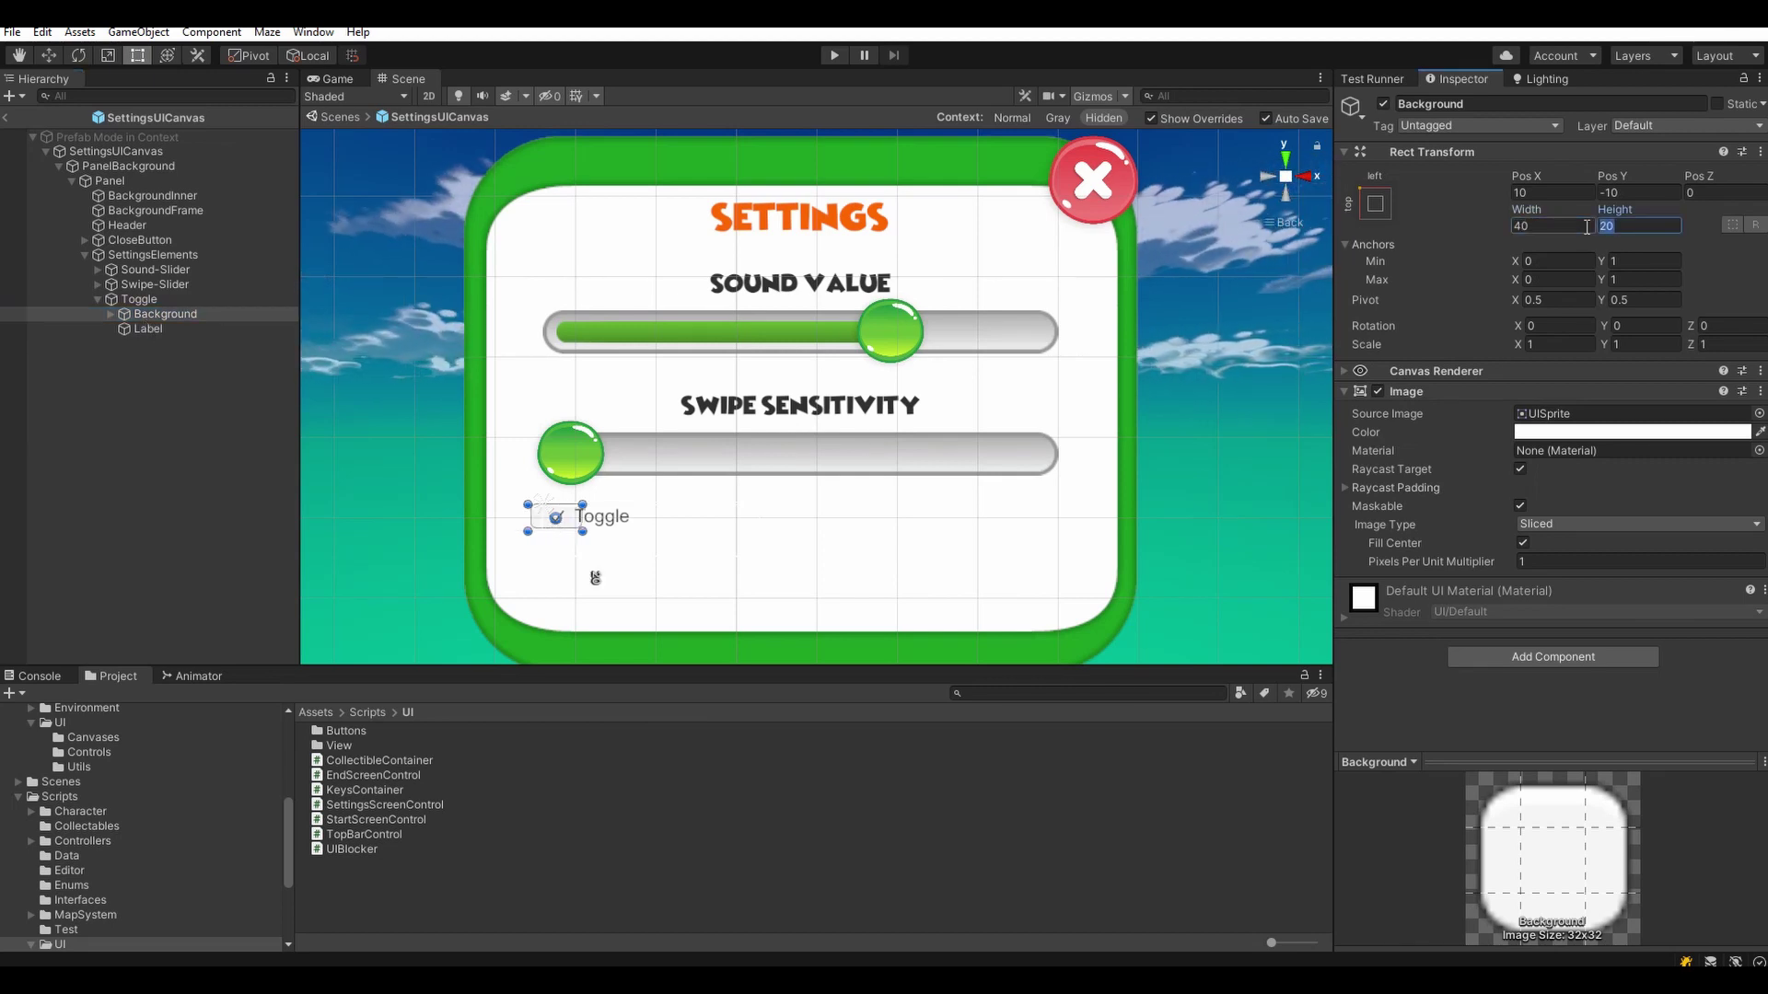
{"action": "left_click", "coordinate": [596, 523]}
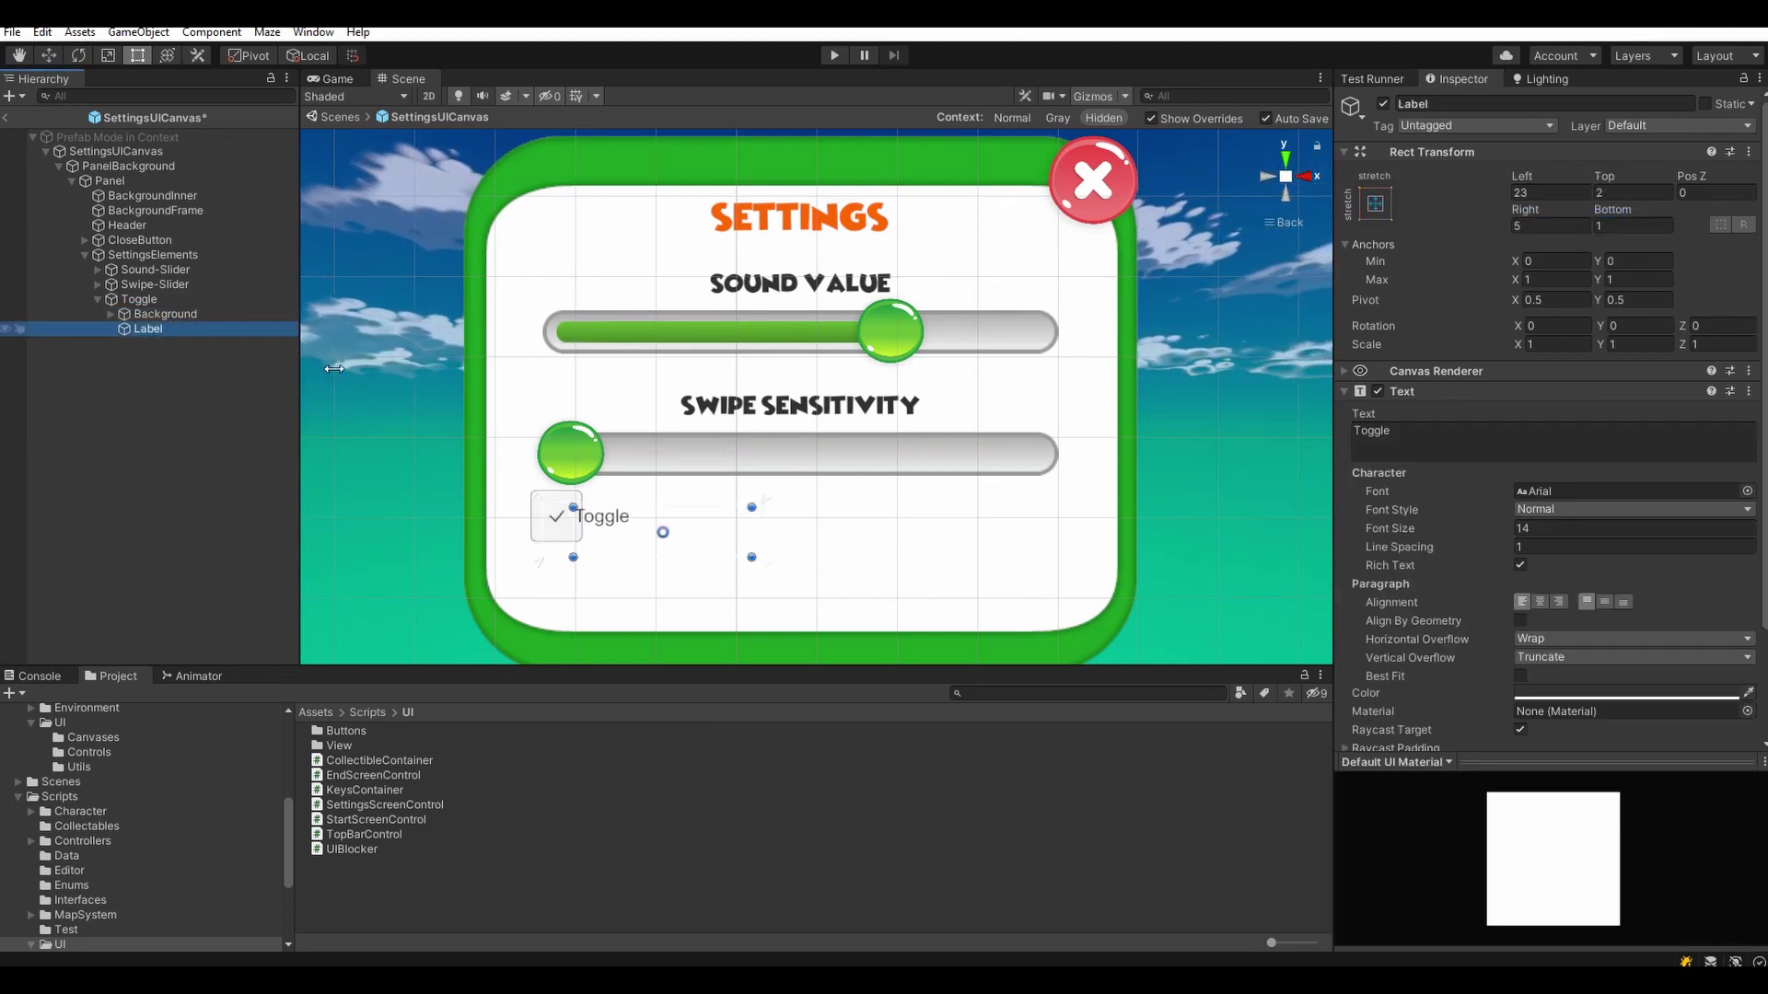
- Set the Toggle Background's pivot to X 0, Y 1 and its position to X 0, Y 0
{"action": "left_click", "coordinate": [158, 300]}
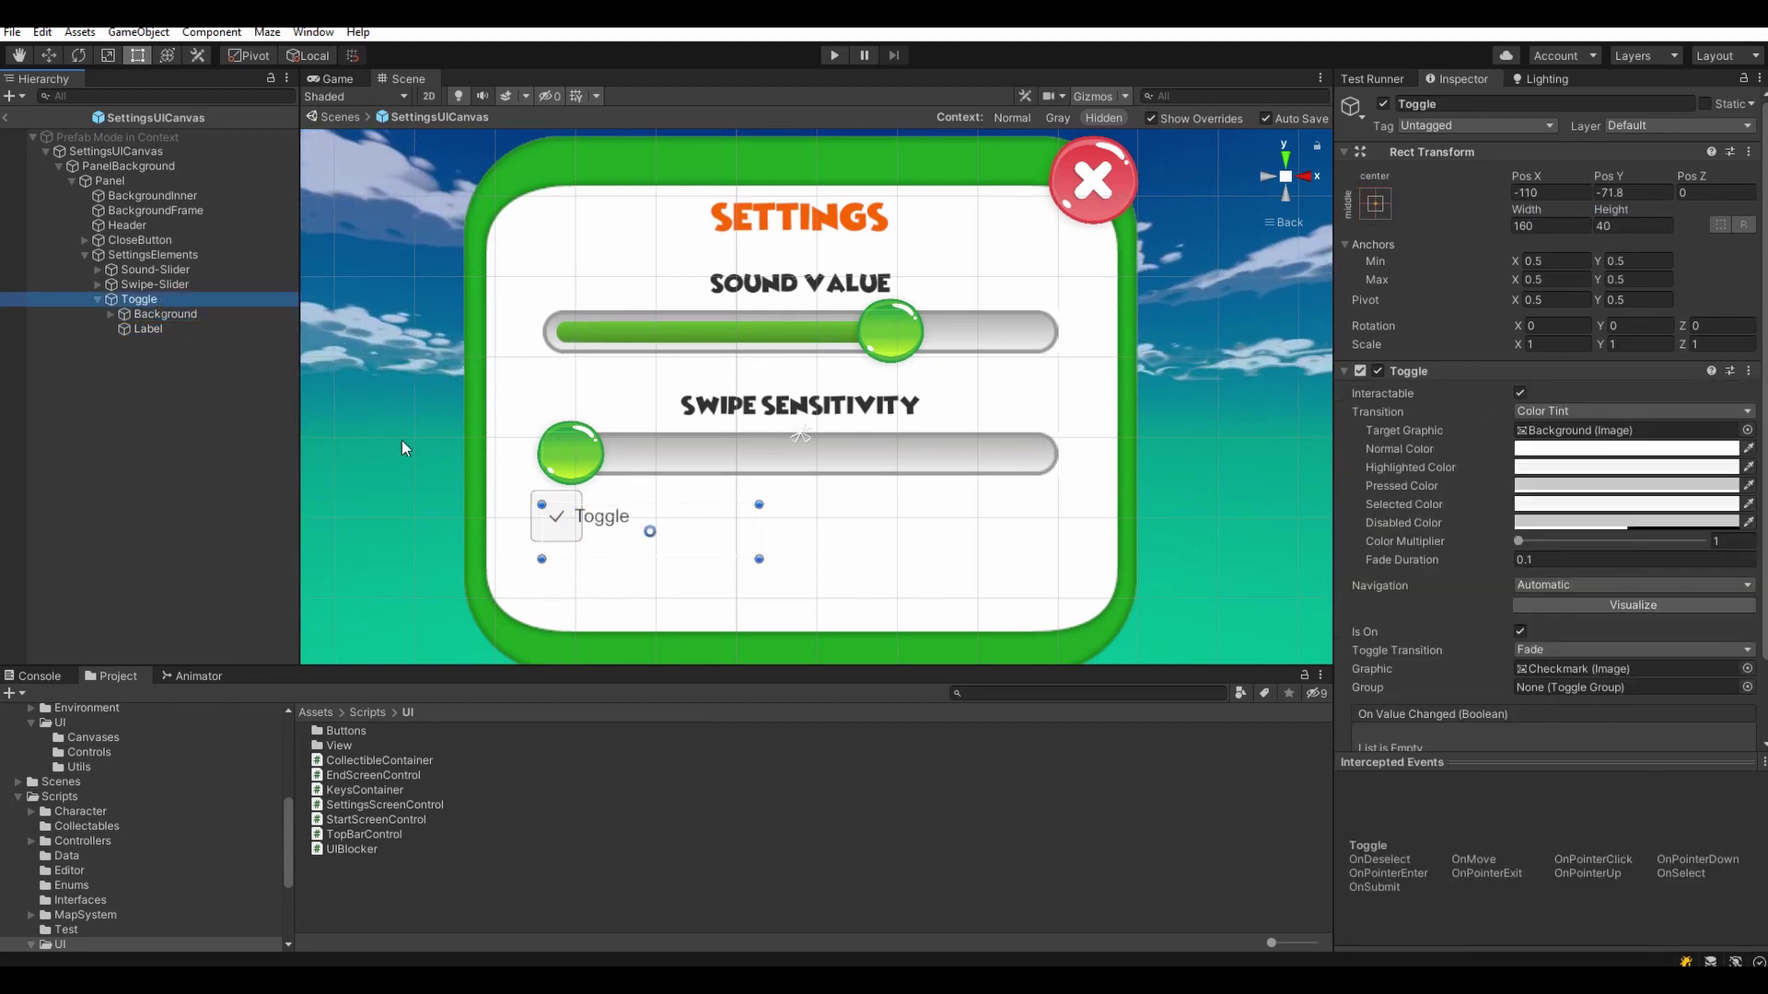
{"action": "left_click", "coordinate": [196, 318]}
{"action": "left_click", "coordinate": [1550, 194]}
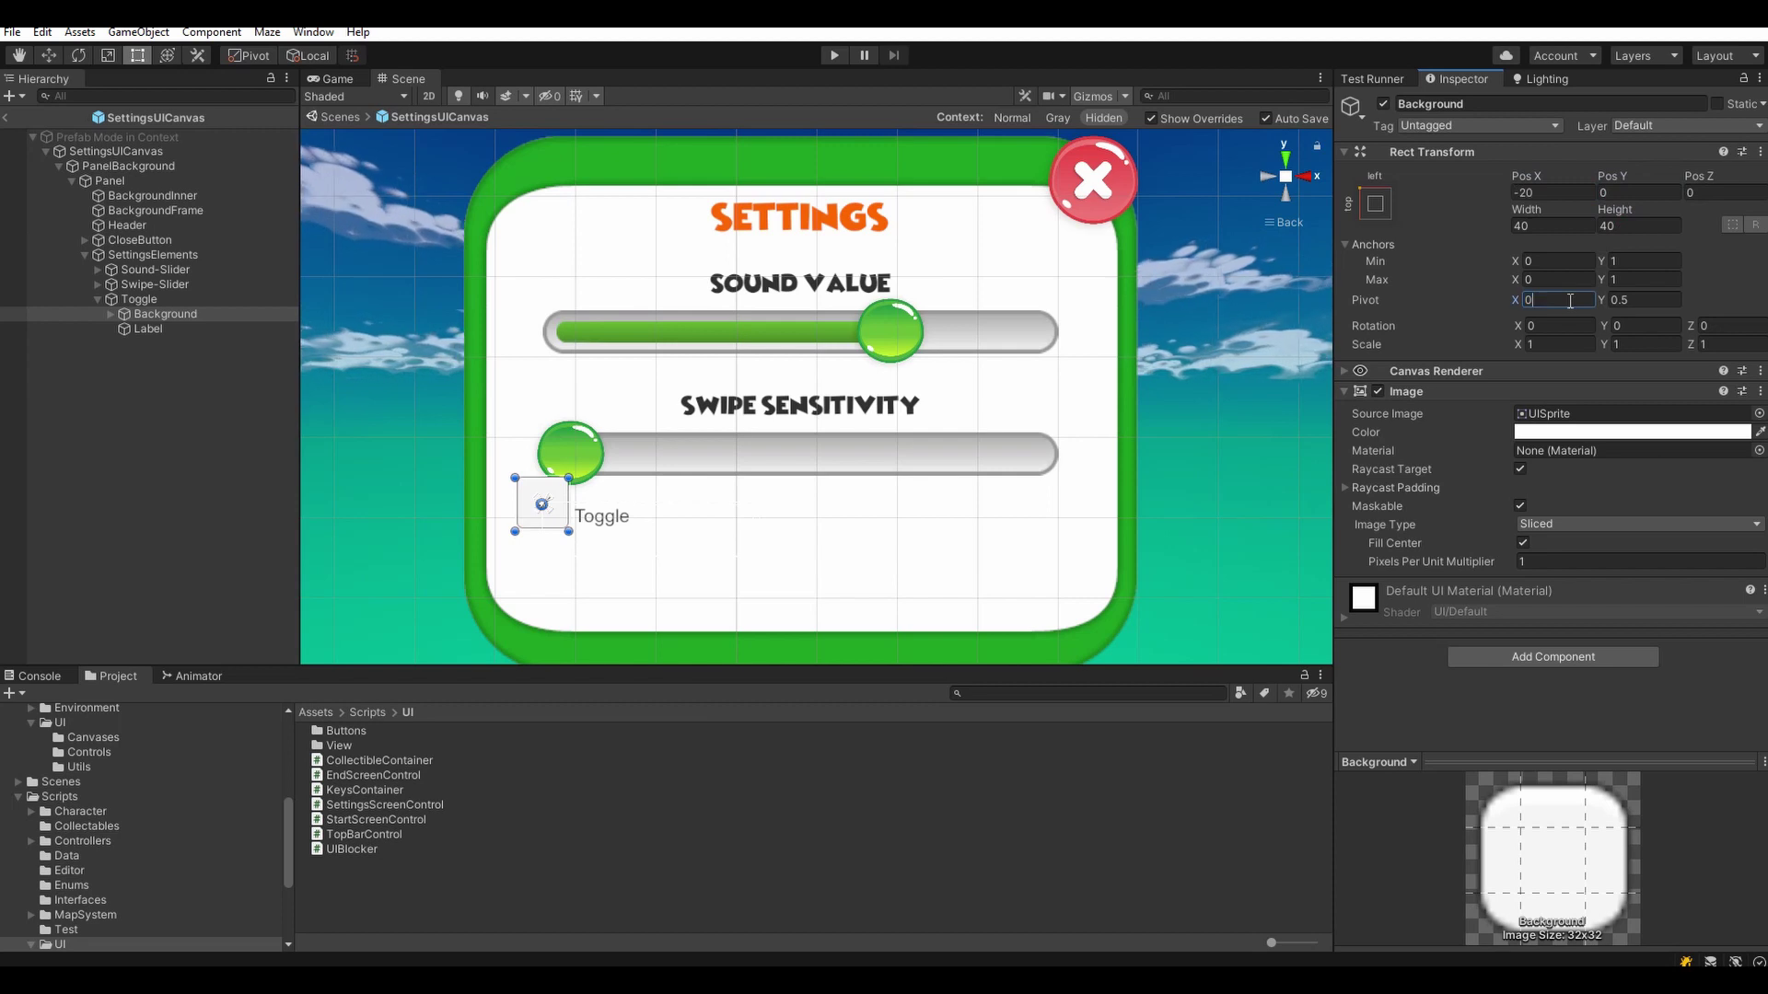
{"action": "left_click", "coordinate": [1635, 302]}
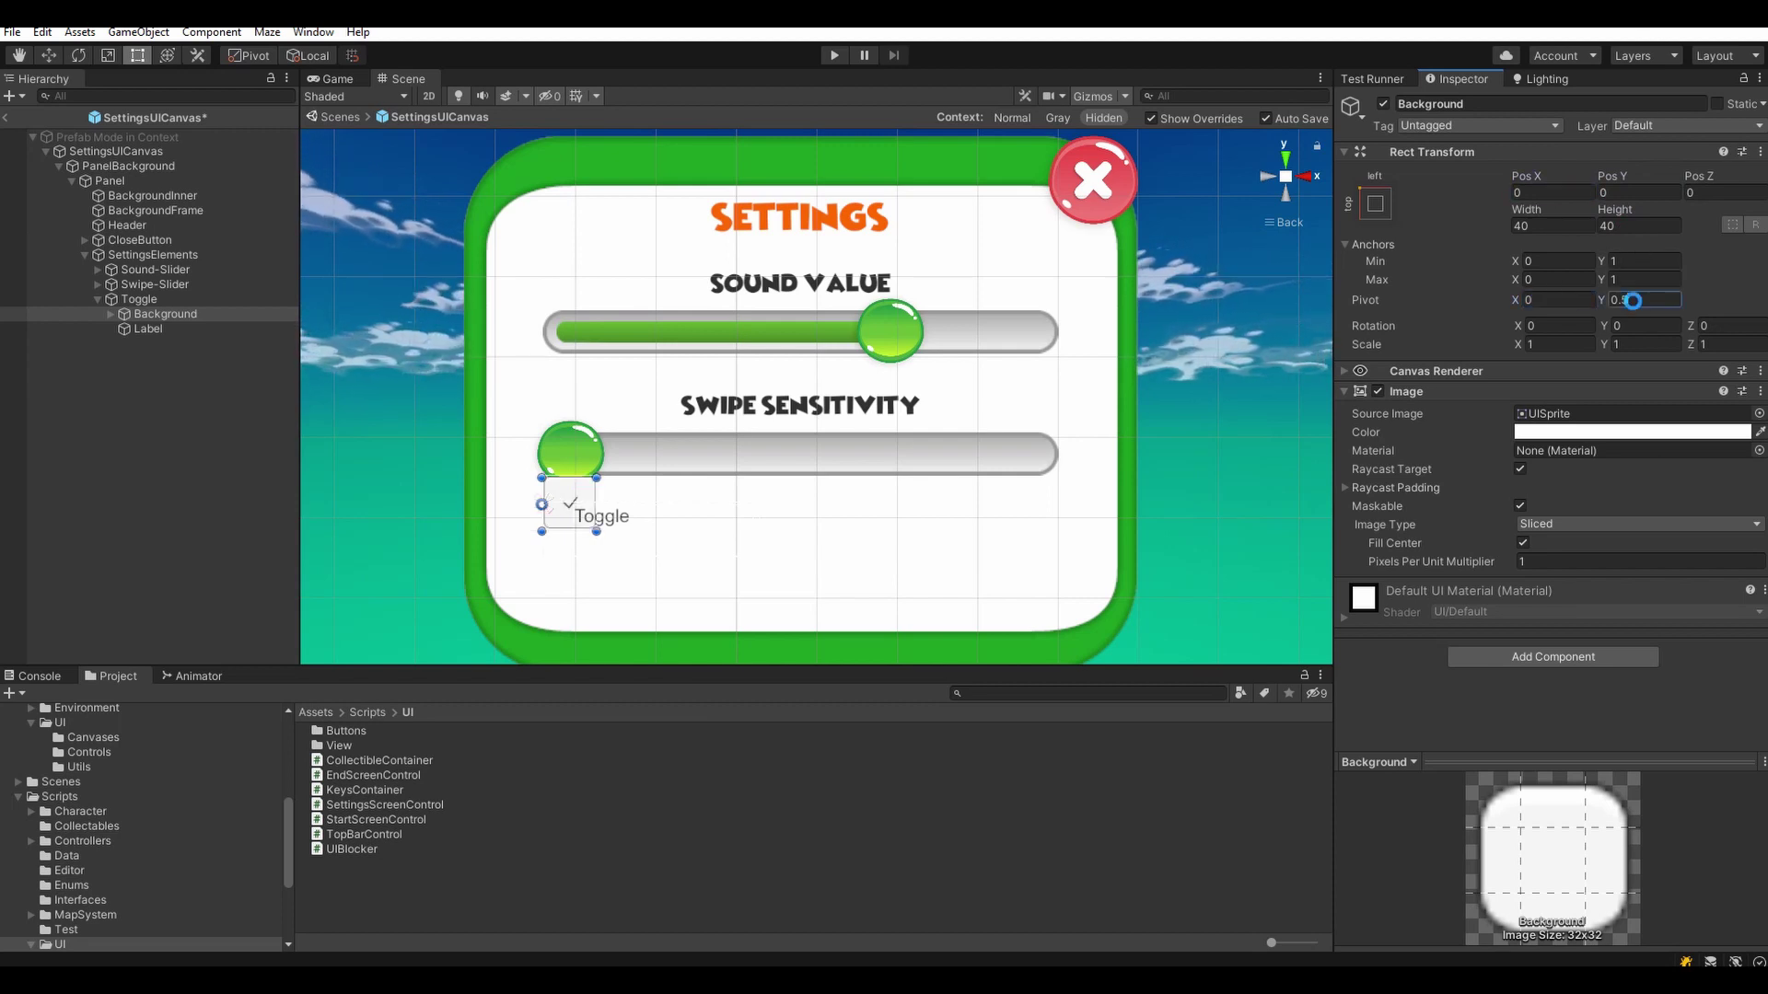
{"action": "left_click", "coordinate": [1626, 193]}
{"action": "type", "text": "0"}
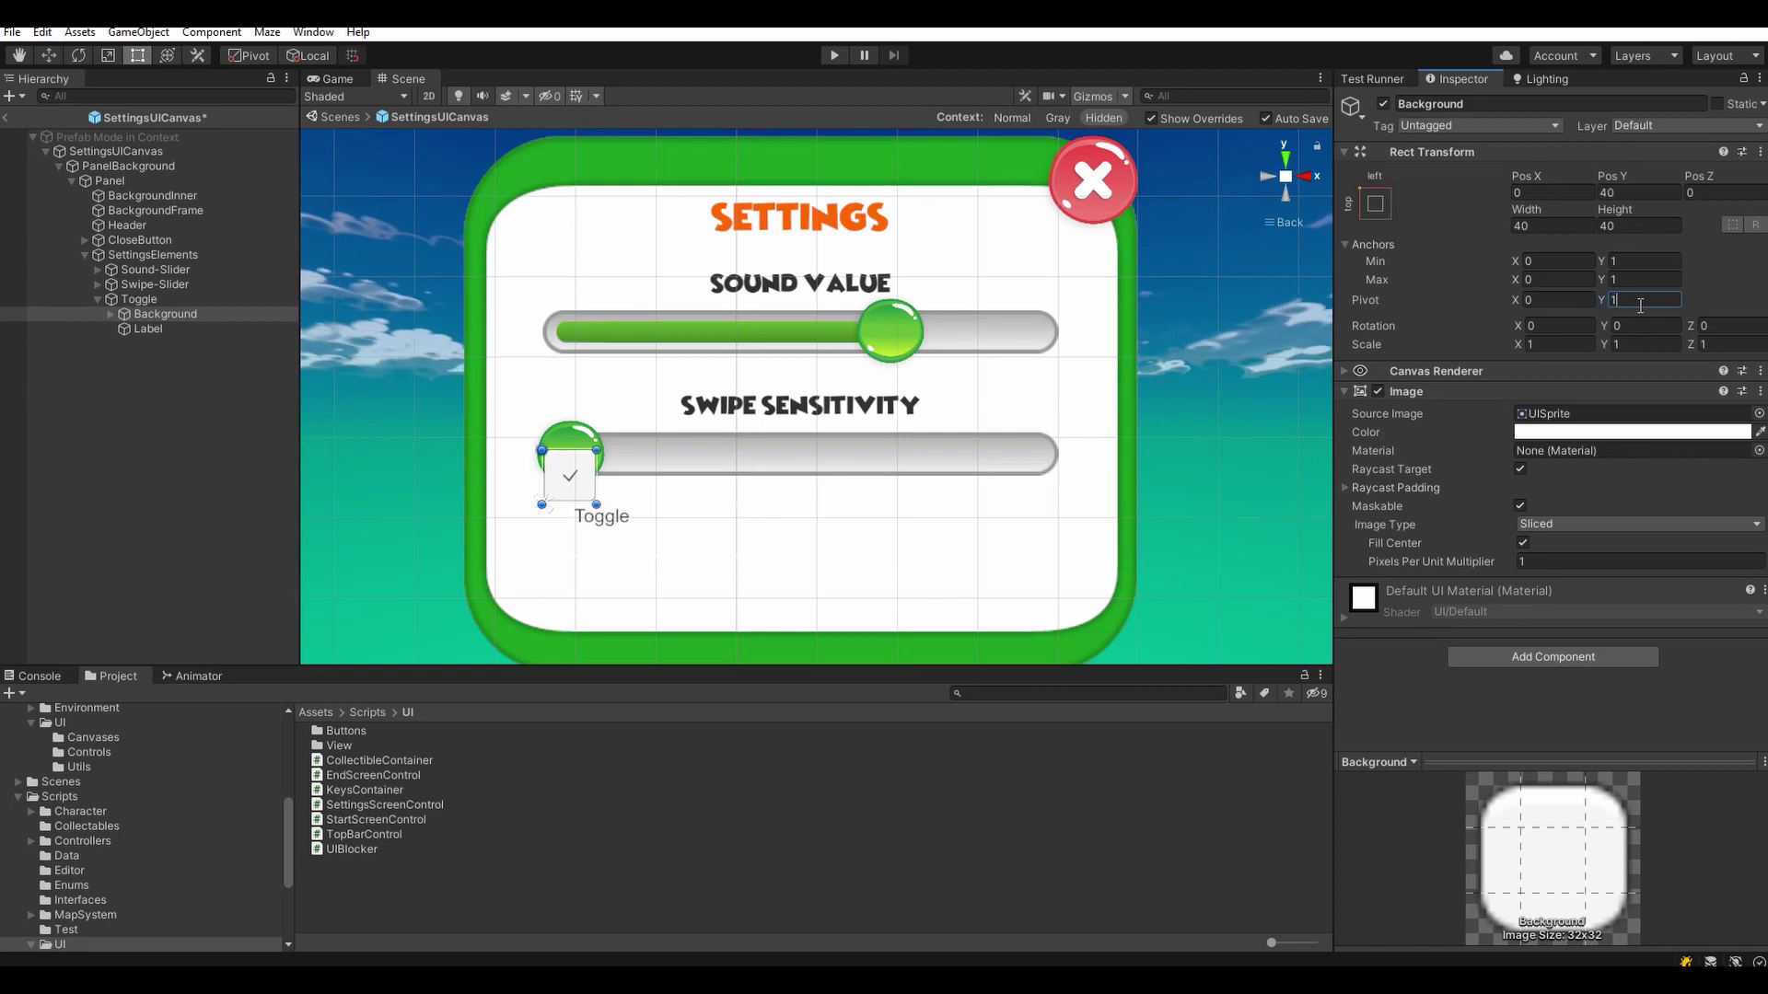
{"action": "type", "text": "0"}
{"action": "scroll", "coordinate": [572, 589], "scroll_direction": "up", "scroll_amount": 4}
{"action": "middle_click_drag", "start_coordinate": [572, 588], "coordinate": [686, 494]}
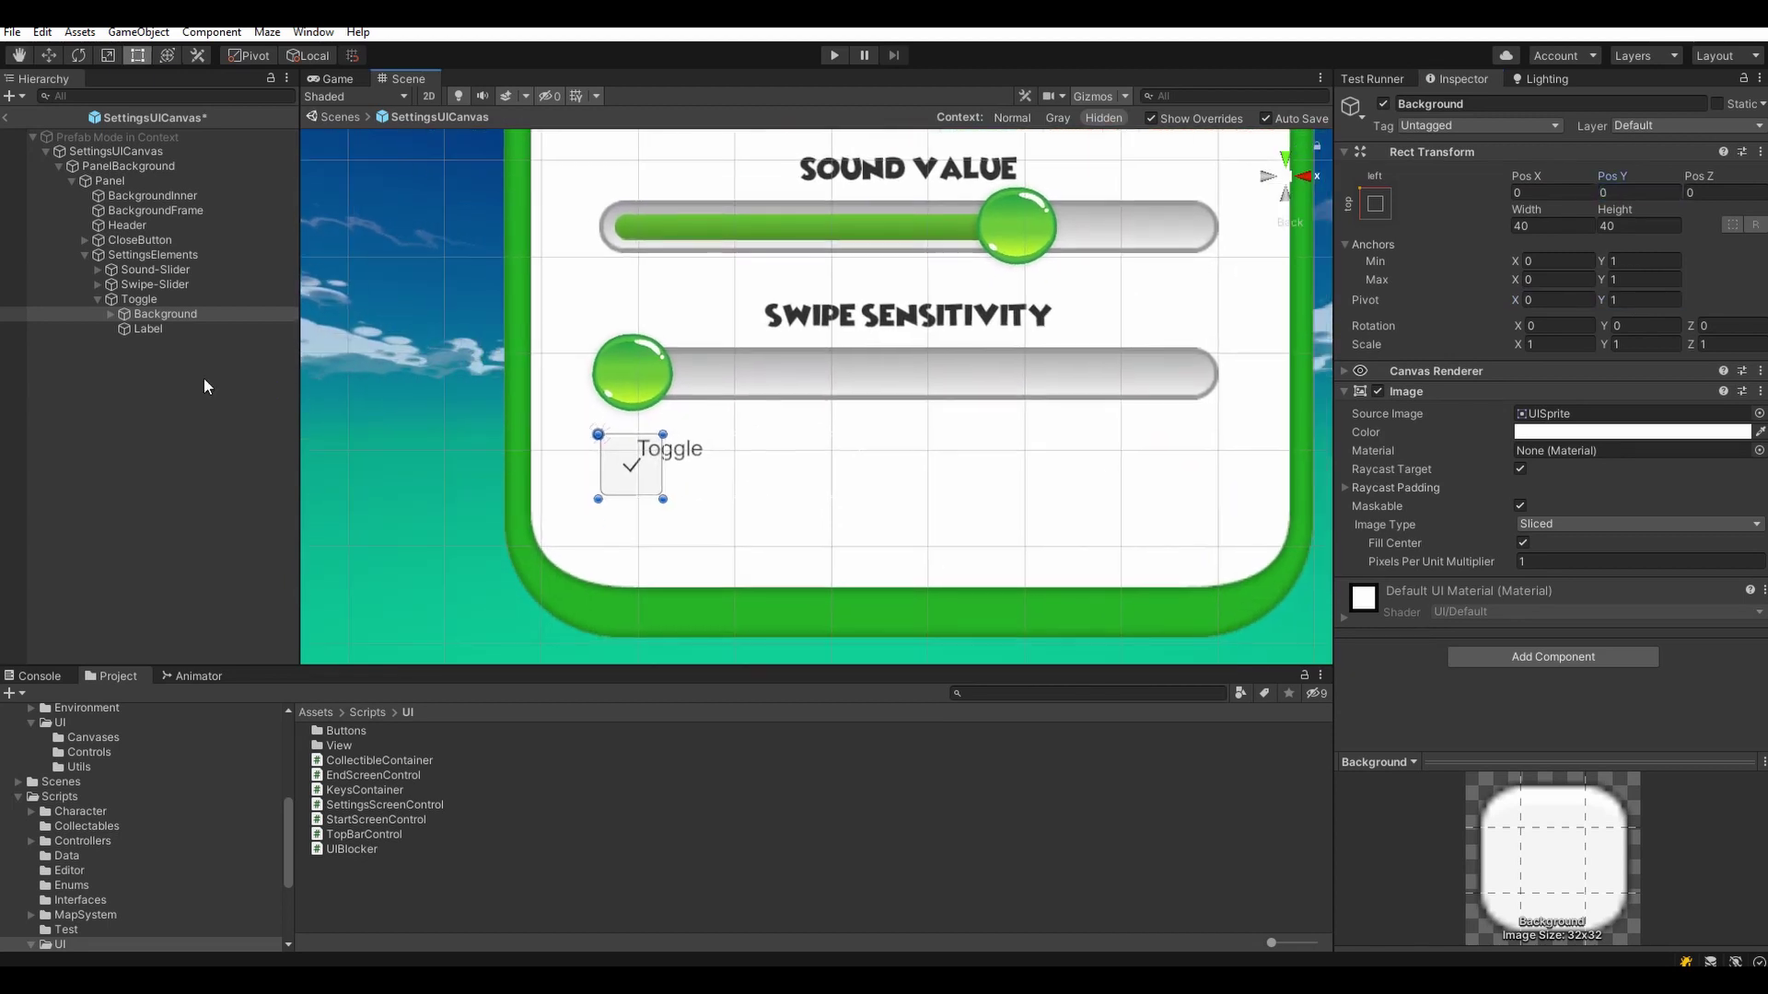
- Move the Toggle's Label beside the checkbox with a Left offset of 40 and a Top offset of 0
{"action": "left_click", "coordinate": [157, 328]}
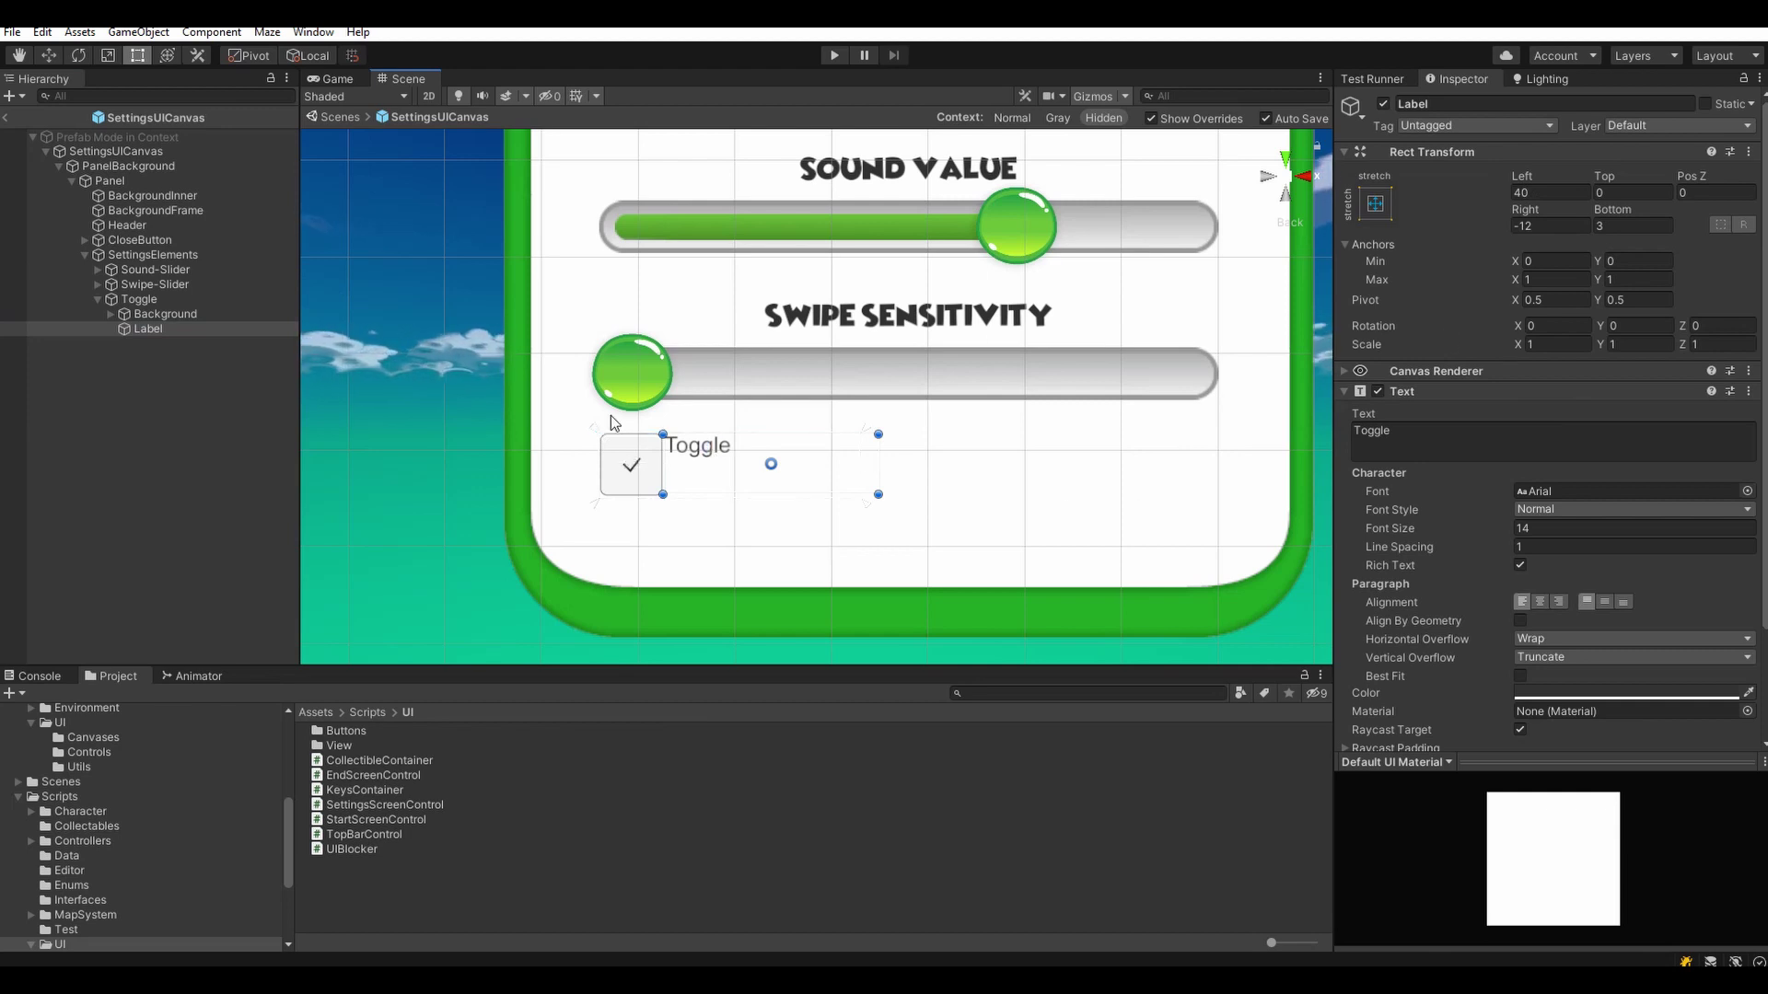
{"action": "left_click", "coordinate": [144, 317]}
{"action": "left_click", "coordinate": [143, 302]}
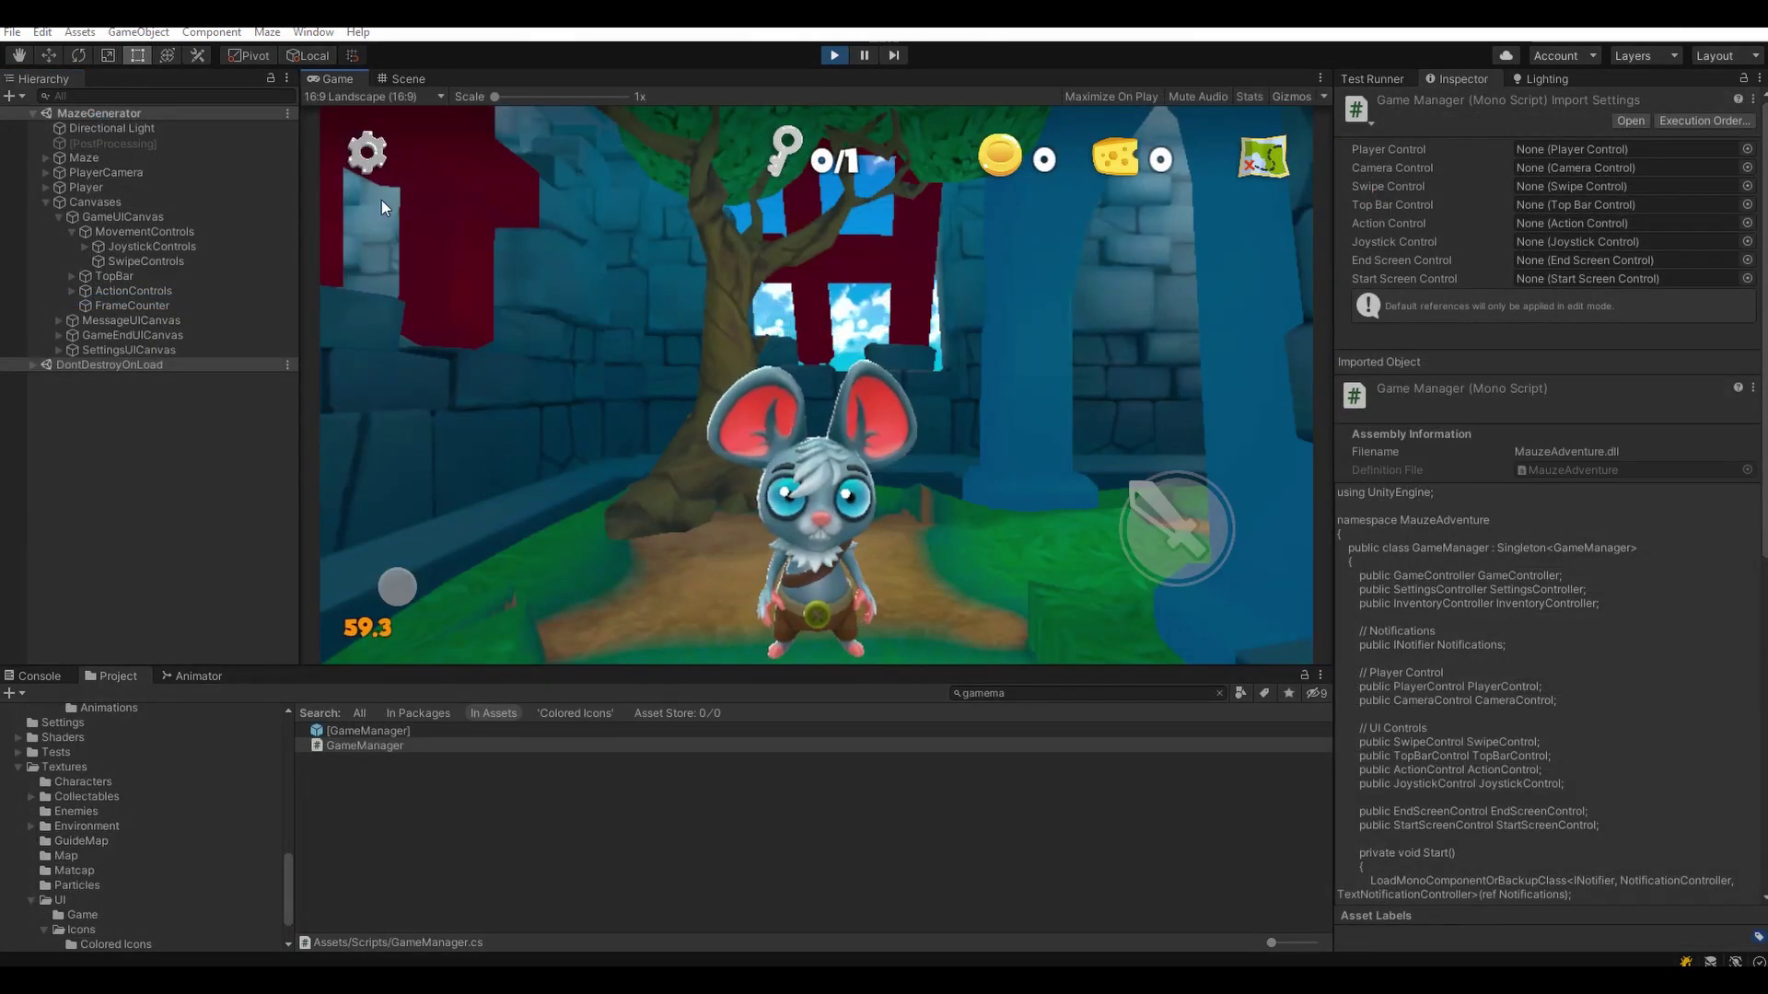
- Open the settings window in the running game and close it again
{"action": "left_click", "coordinate": [366, 152]}
{"action": "left_click", "coordinate": [983, 273]}
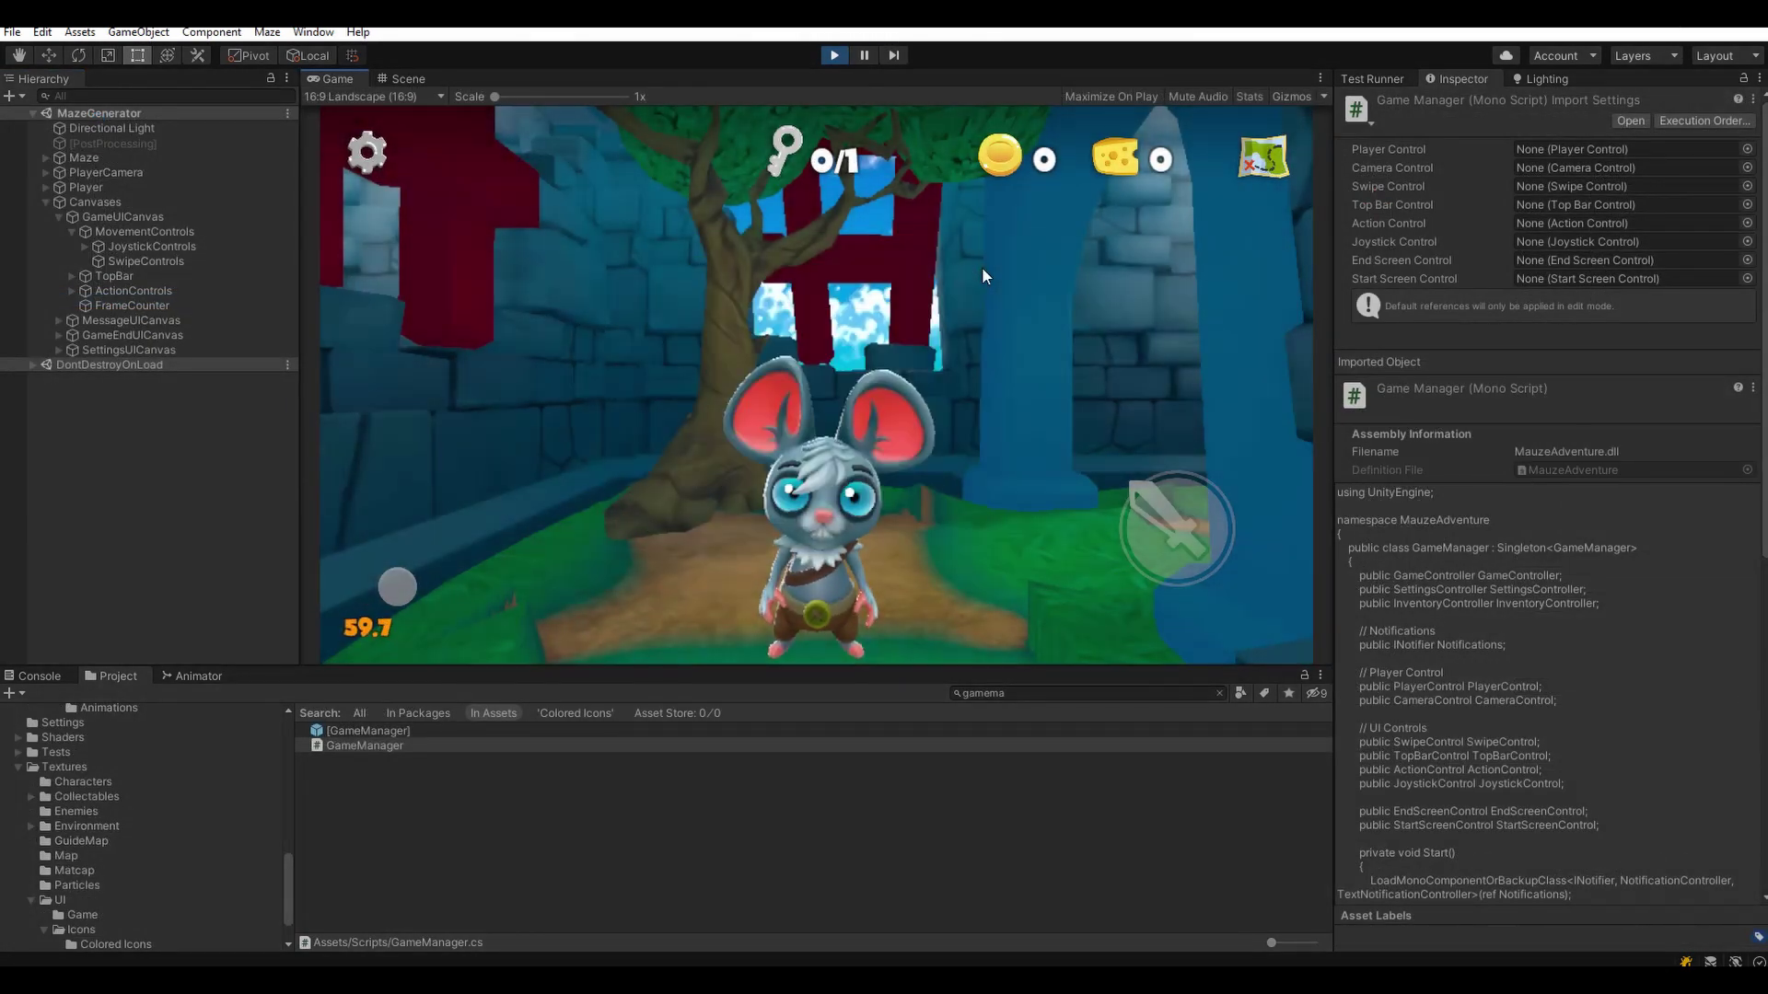
- Raise the sound value, lower the swipe sensitivity to its minimum in the game's settings, and test it by swiping the camera
{"action": "left_click", "coordinate": [376, 177]}
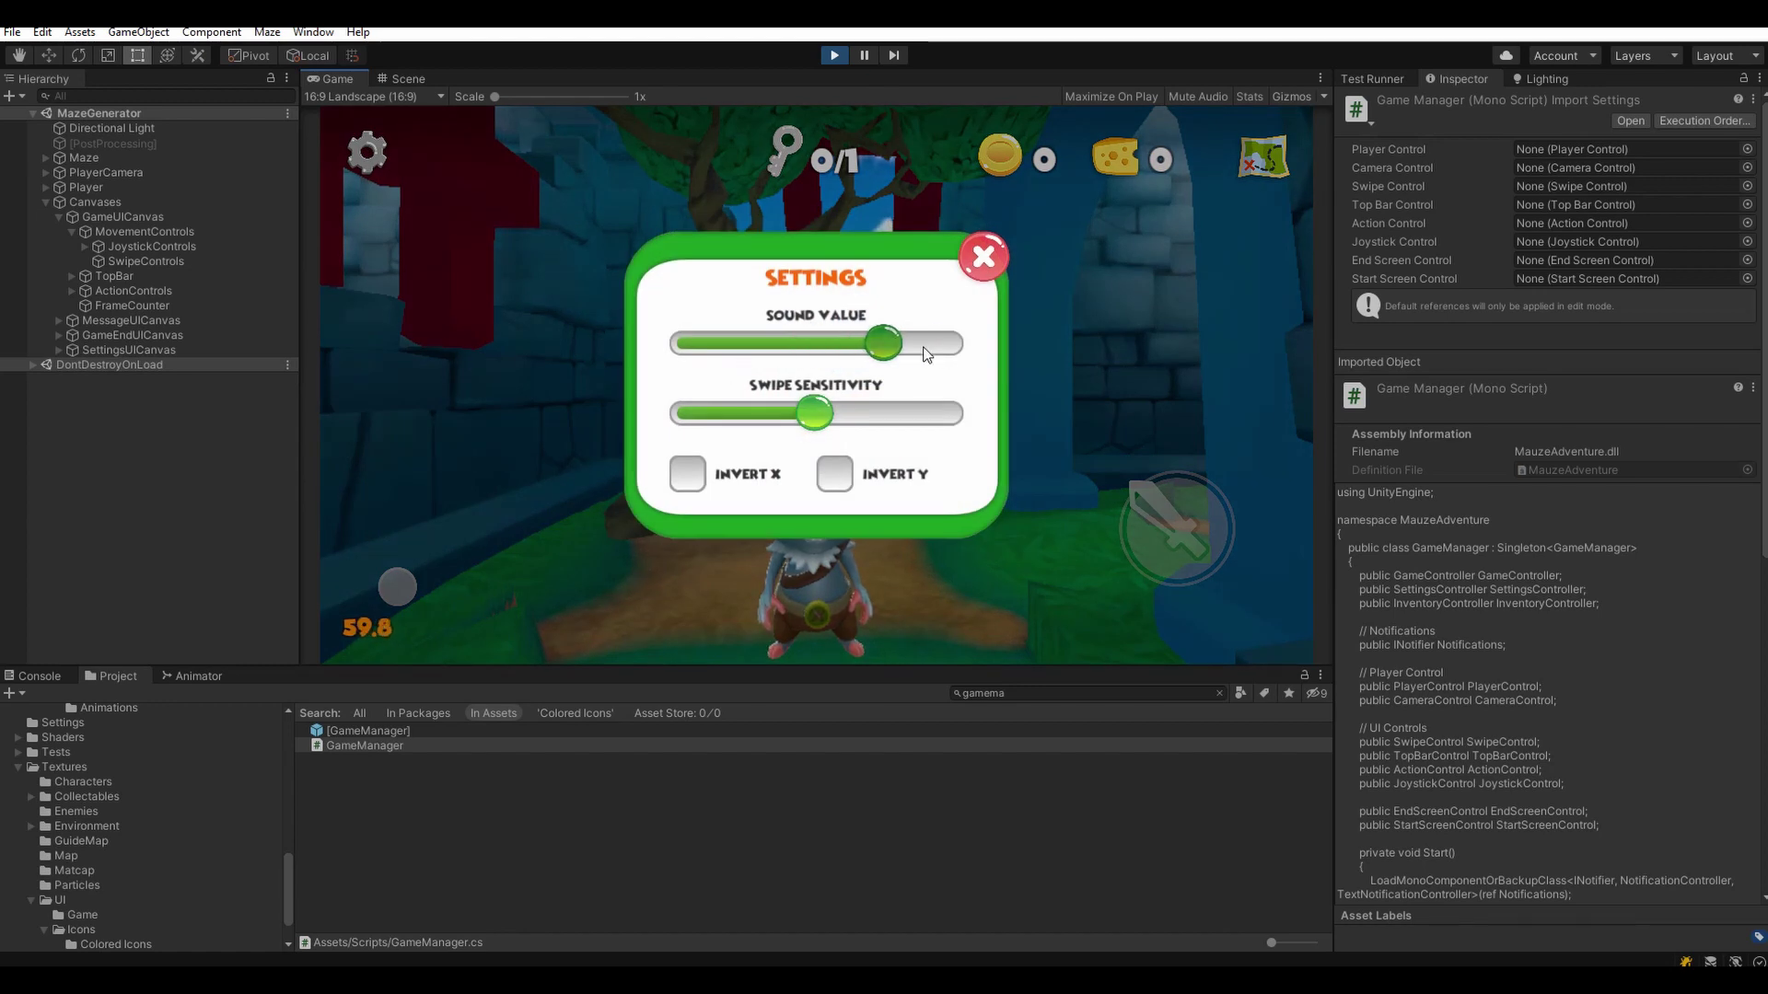
{"action": "left_click", "coordinate": [981, 267]}
{"action": "left_click_drag", "start_coordinate": [1088, 296], "coordinate": [1253, 300]}
- Set the swipe sensitivity to its maximum in the game's settings and test it by swiping the camera sideways
{"action": "left_click", "coordinate": [369, 155]}
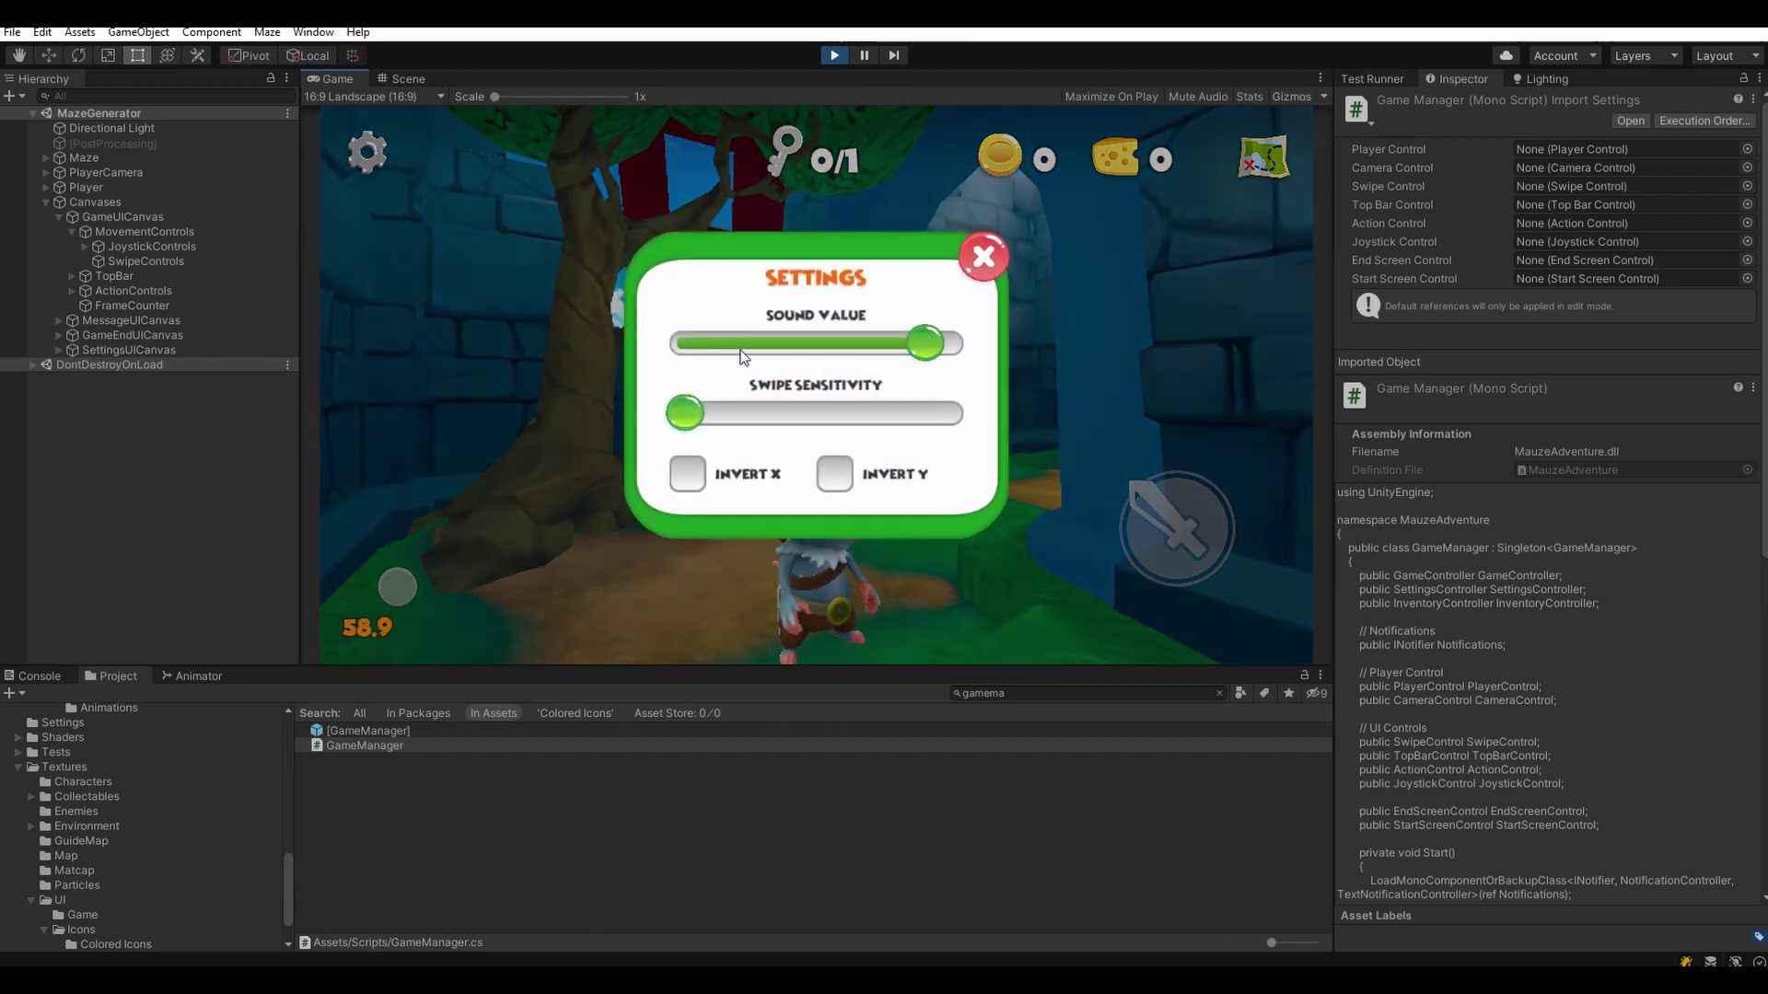
{"action": "left_click", "coordinate": [983, 260]}
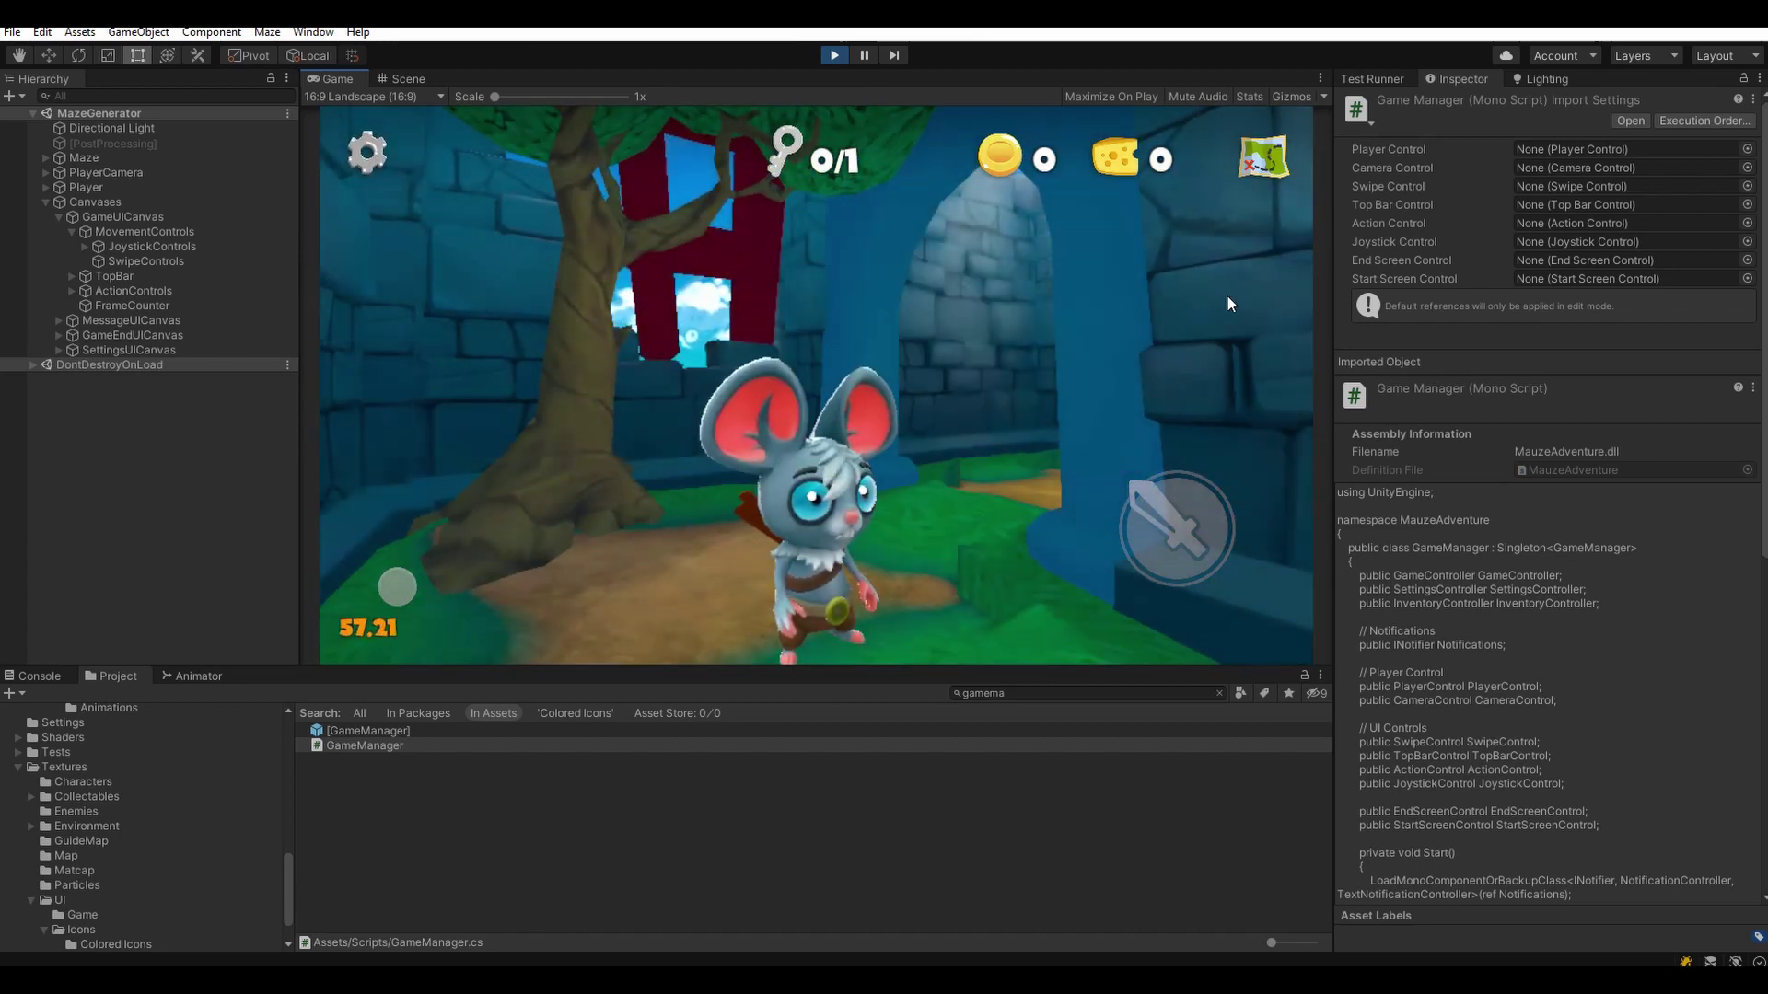
{"action": "left_click_drag", "start_coordinate": [1223, 298], "coordinate": [1180, 297]}
- Enable Invert X in the game's settings and test it with a horizontal camera swipe
{"action": "left_click", "coordinate": [368, 152]}
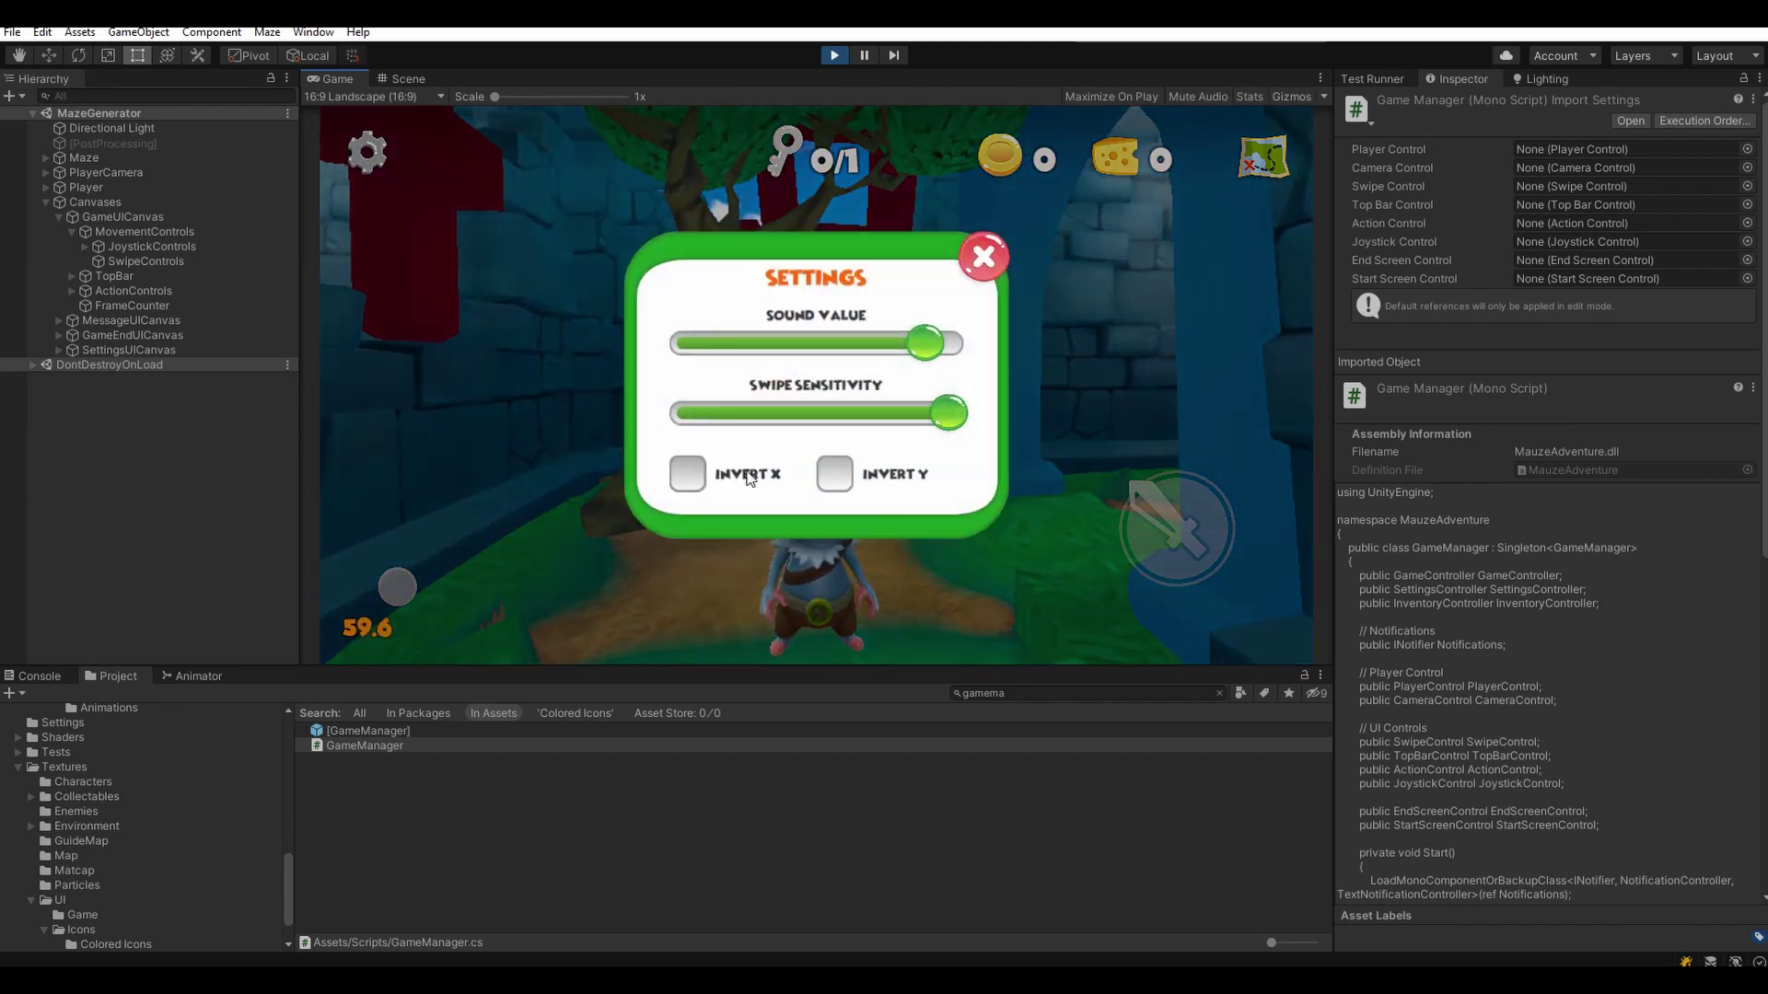
{"action": "left_click", "coordinate": [682, 474]}
{"action": "left_click", "coordinate": [1002, 259]}
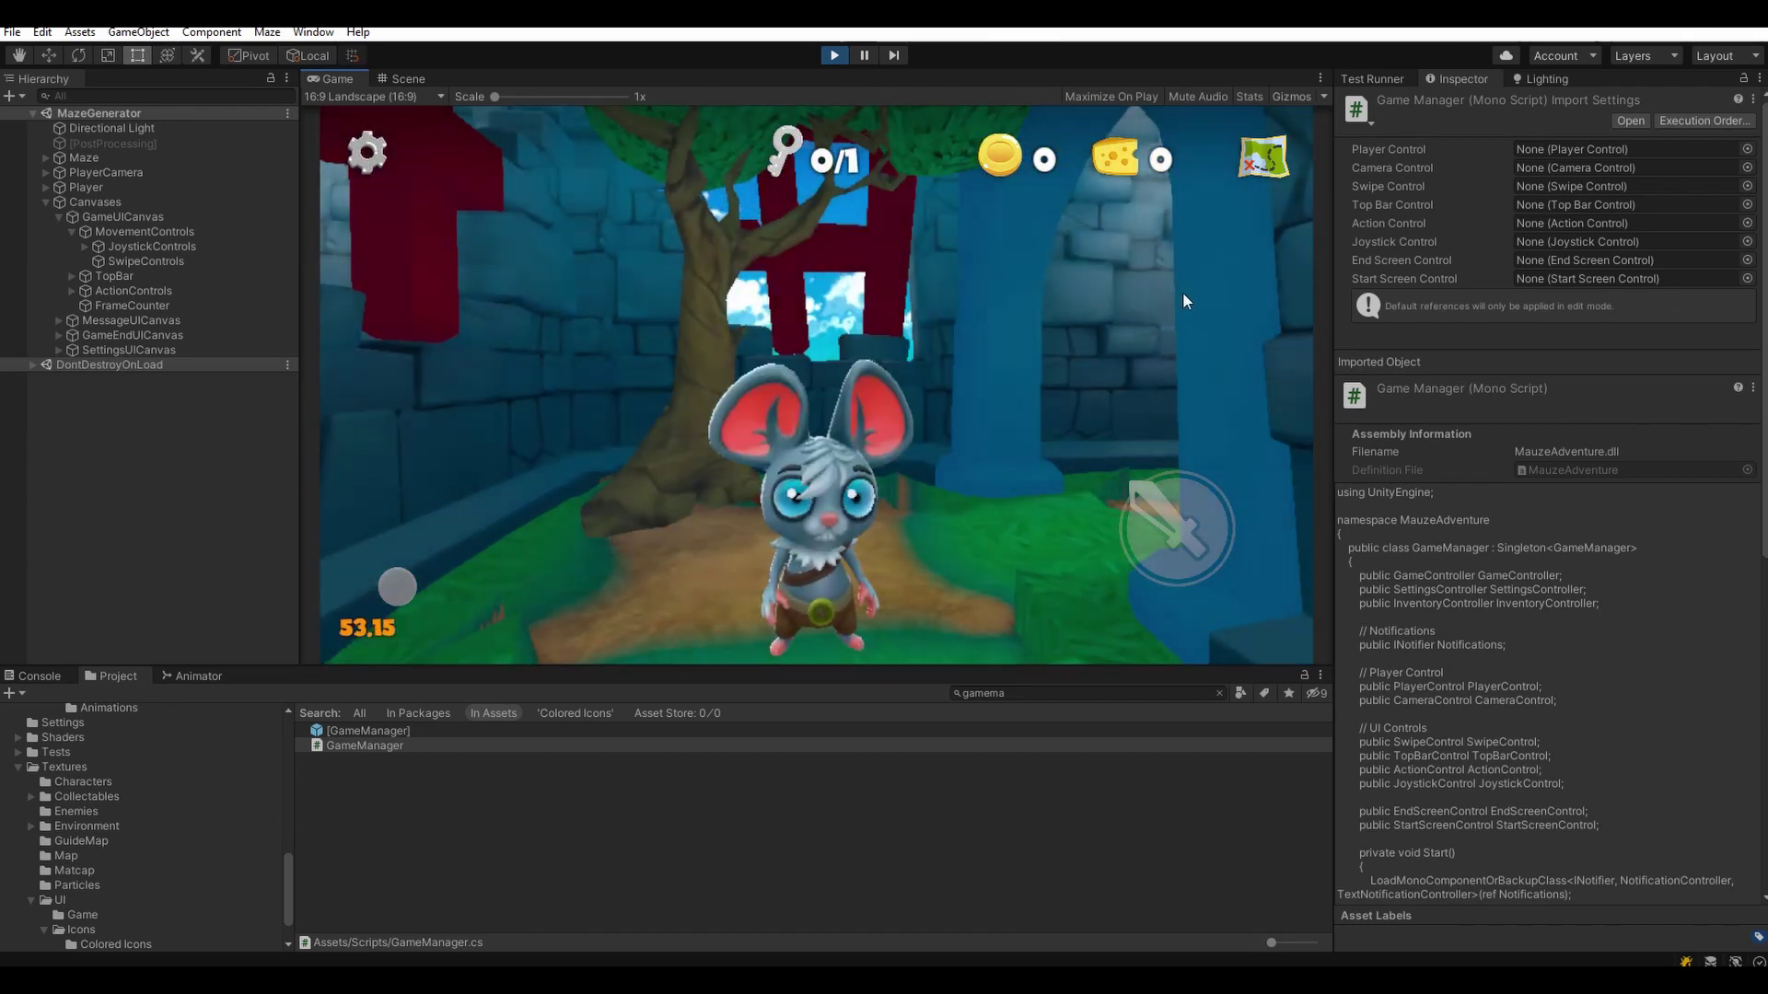
{"action": "left_click_drag", "start_coordinate": [1145, 296], "coordinate": [1228, 292]}
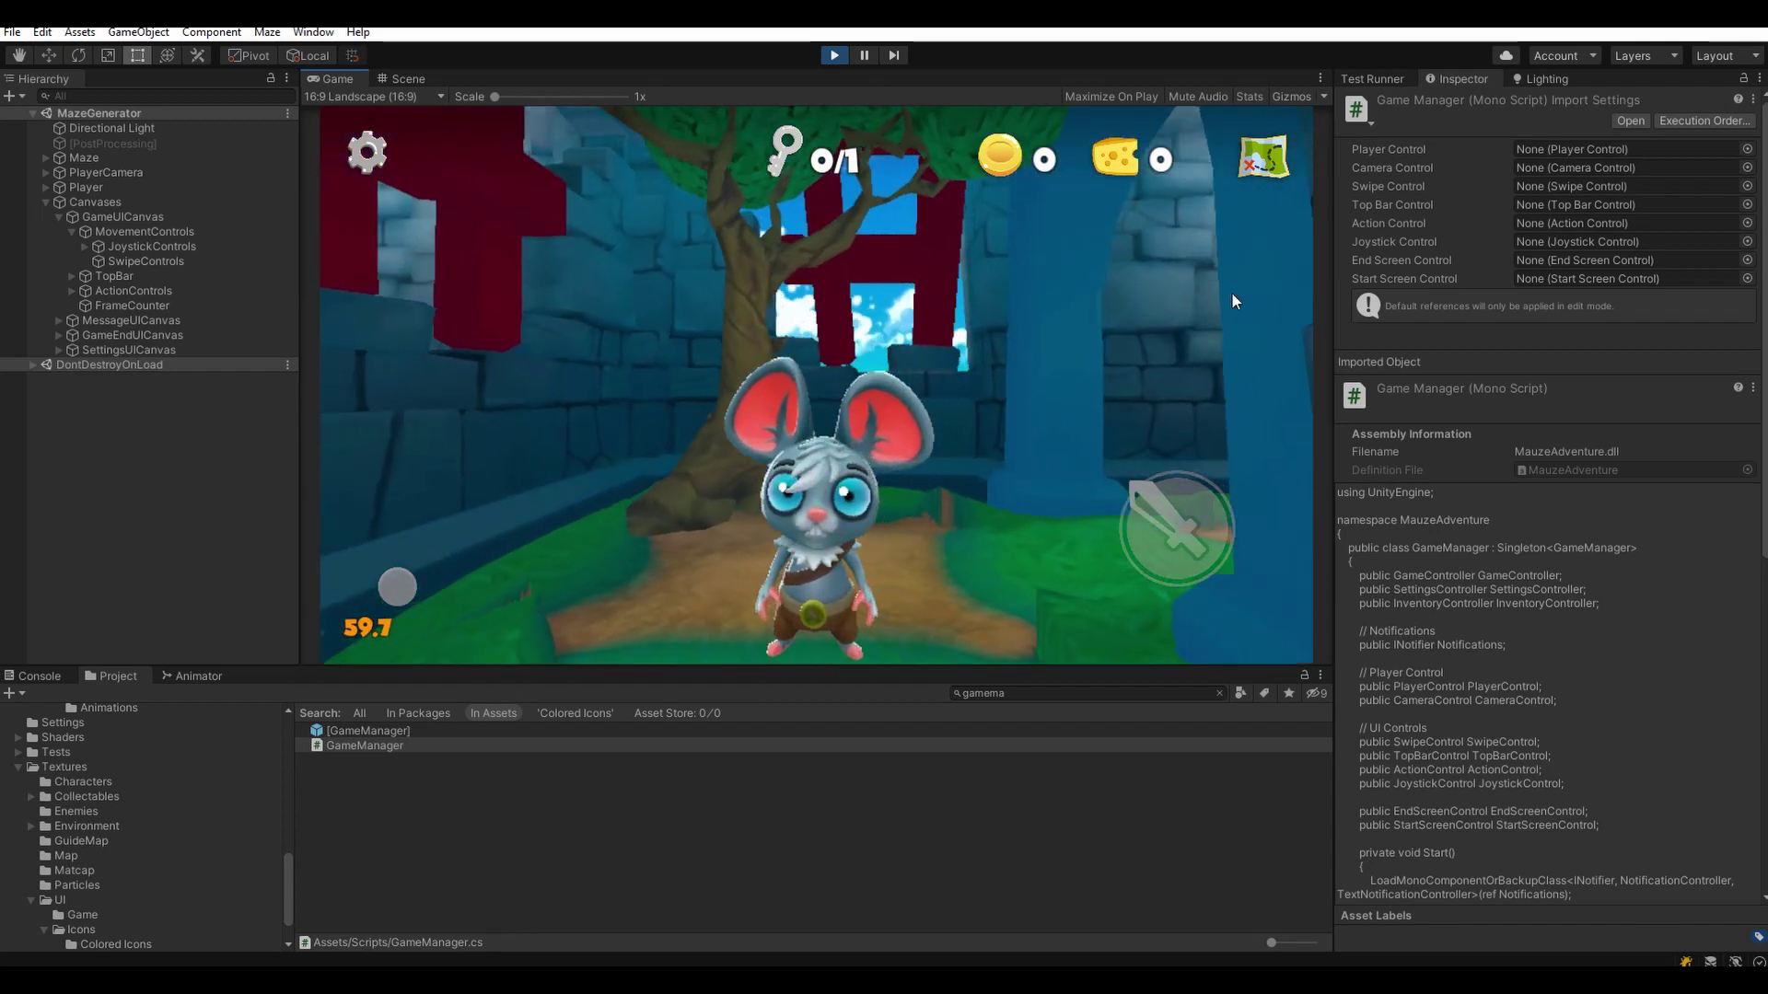
- Check the invert options in the game's settings window before and after testing the vertical camera swipe
{"action": "left_click", "coordinate": [373, 154]}
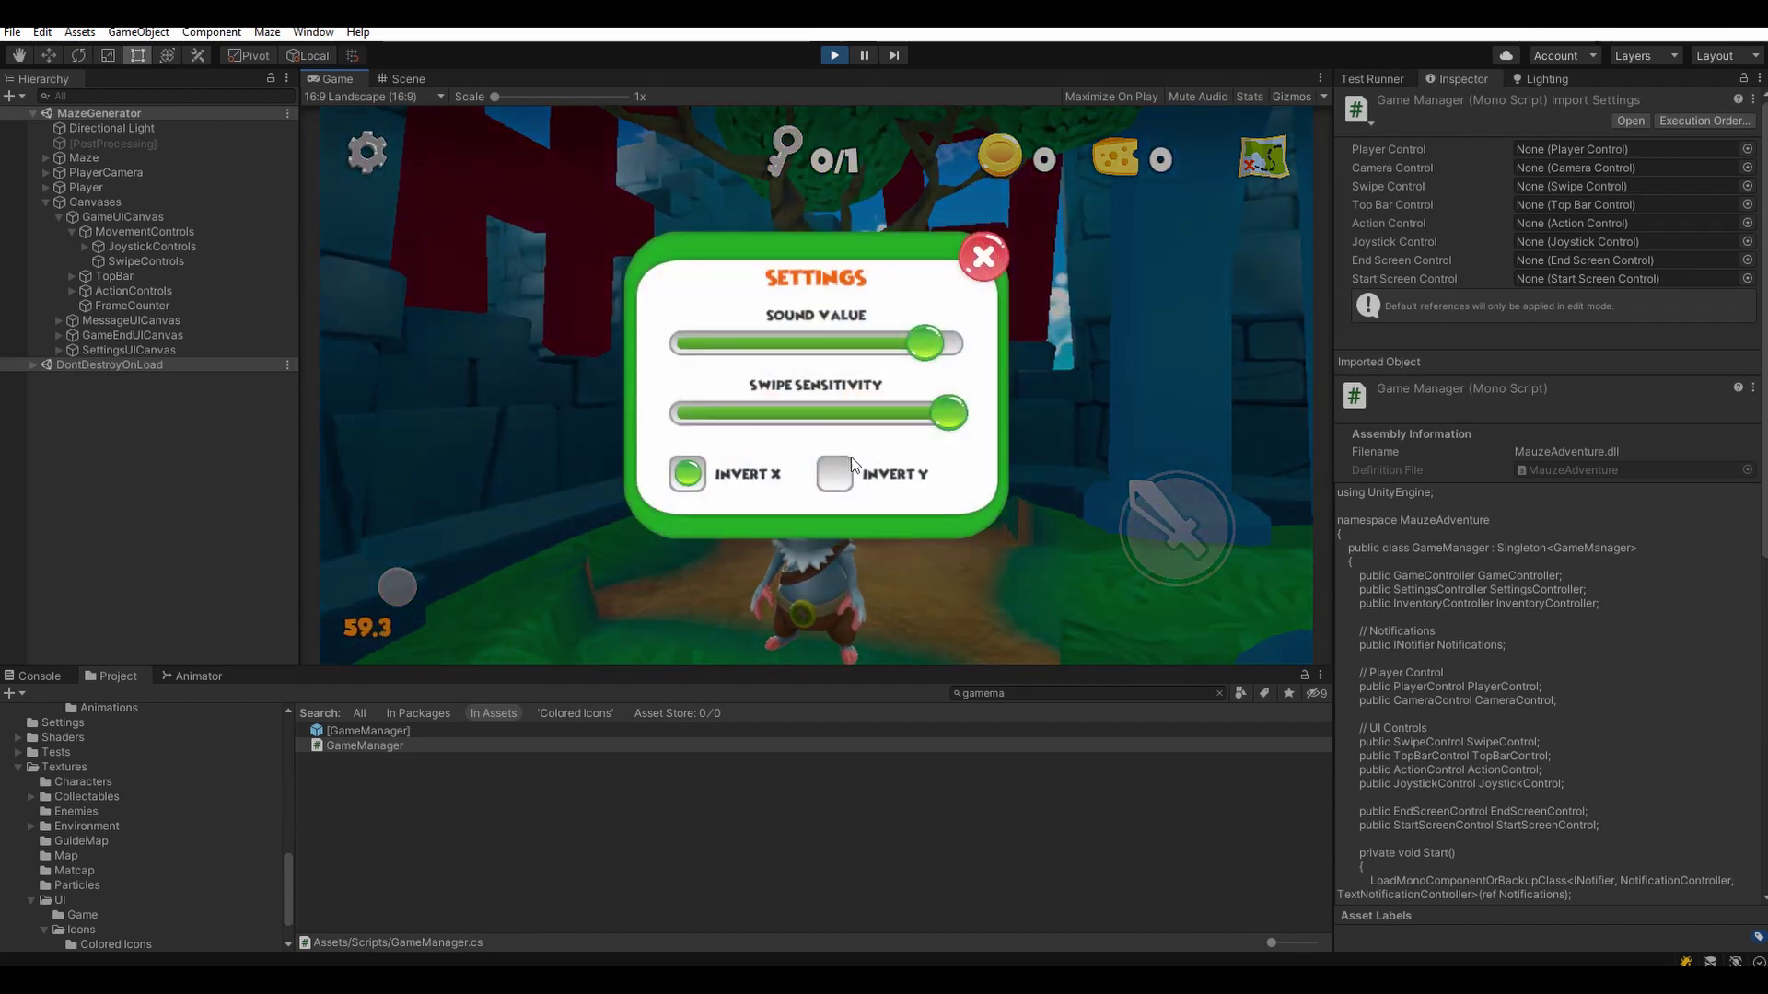
{"action": "left_click", "coordinate": [986, 250]}
{"action": "mouse_move", "coordinate": [1064, 417]}
{"action": "left_mouse_down"}
{"action": "mouse_move", "coordinate": [1063, 273]}
{"action": "mouse_move", "coordinate": [1040, 418]}
{"action": "mouse_move", "coordinate": [1053, 327]}
{"action": "mouse_move", "coordinate": [1044, 401]}
{"action": "left_mouse_up"}
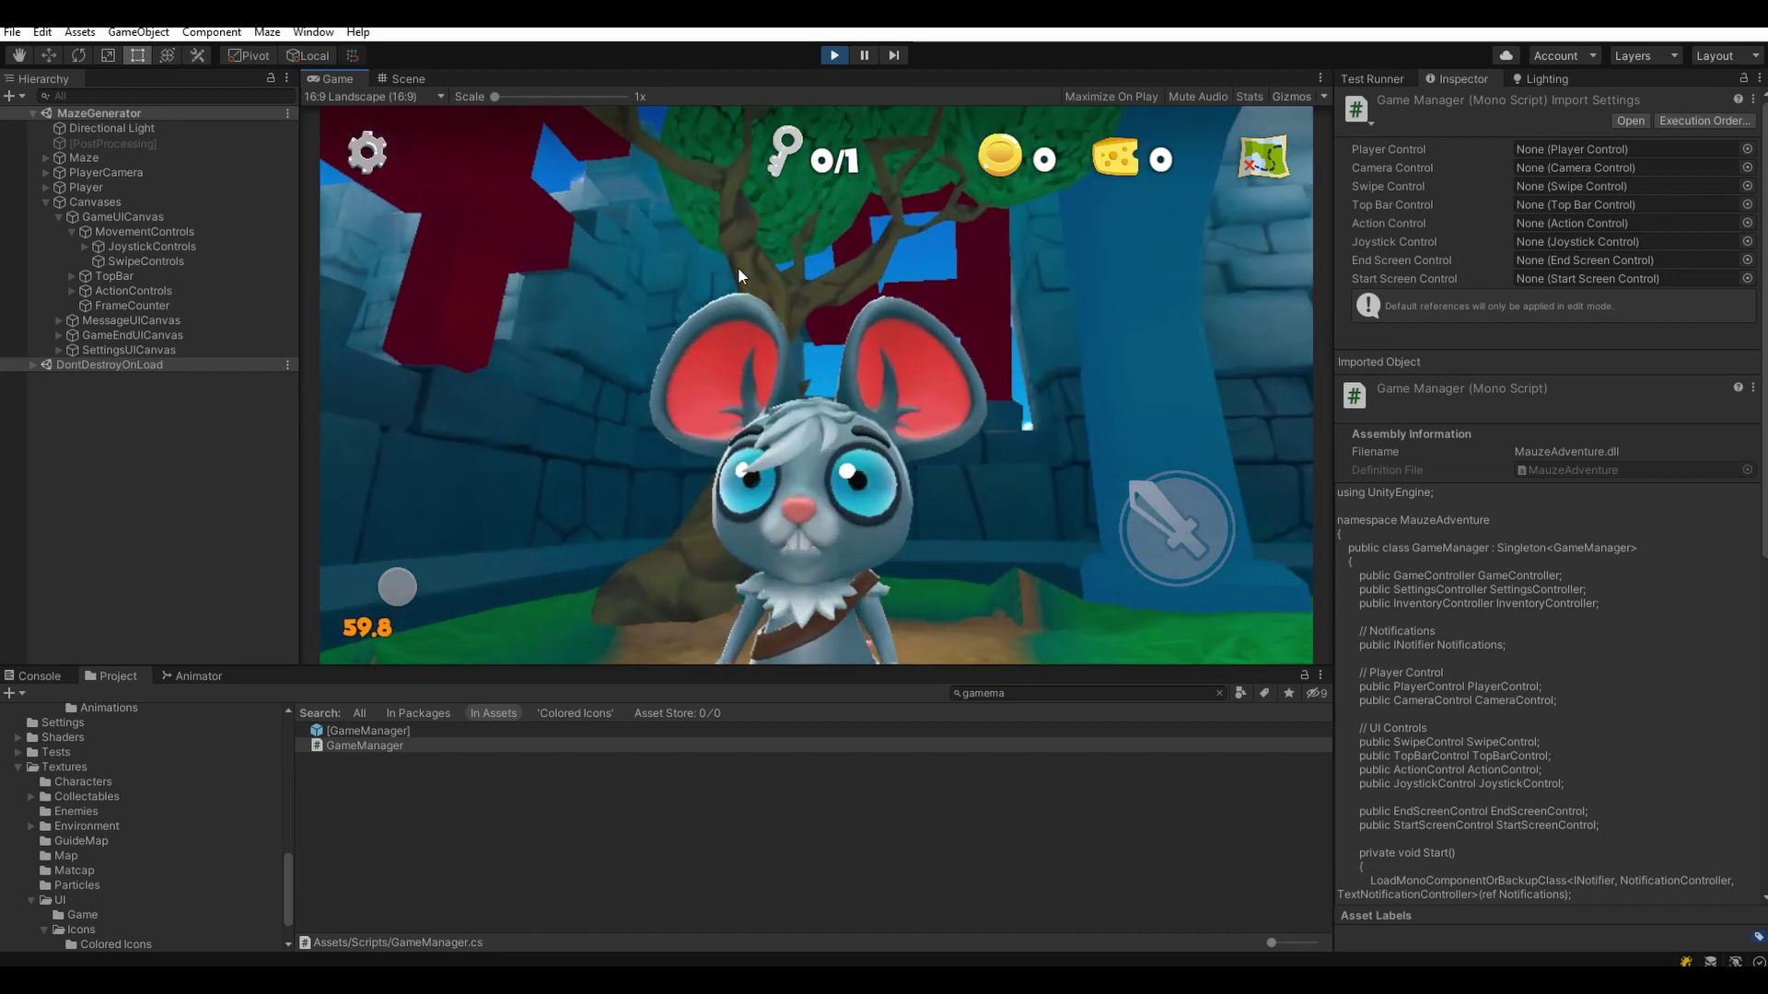
{"action": "left_click", "coordinate": [370, 155]}
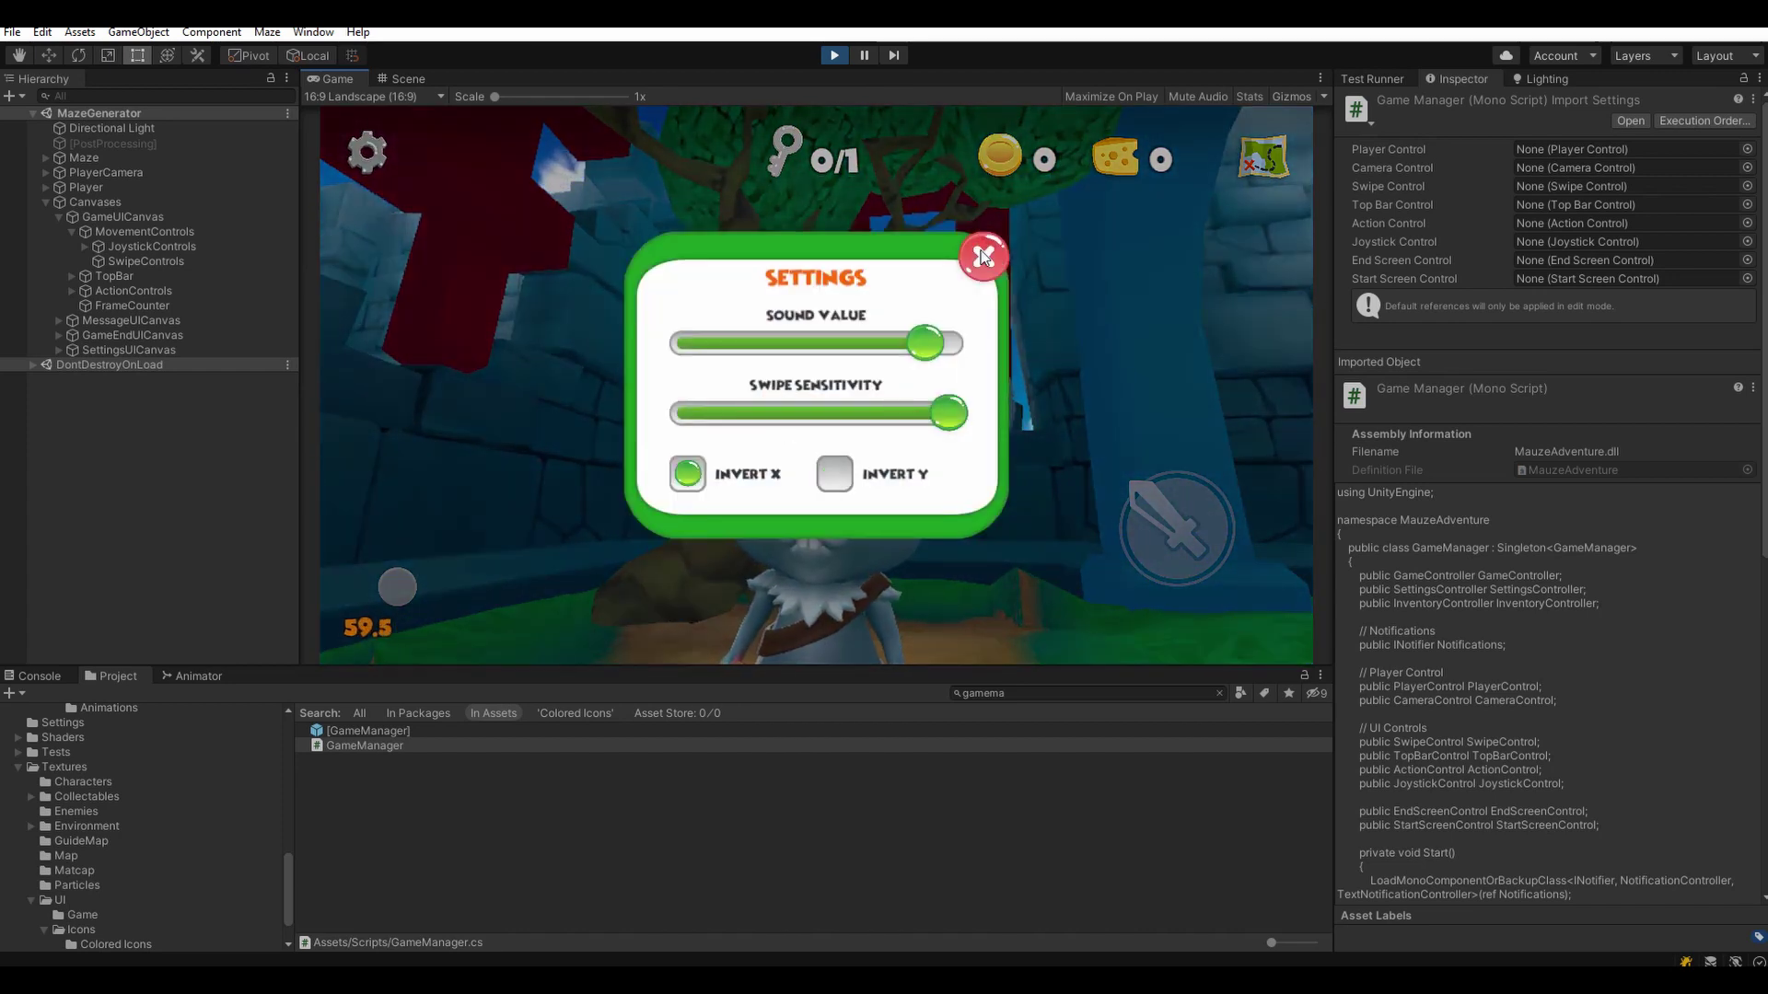
{"action": "left_click", "coordinate": [982, 252]}
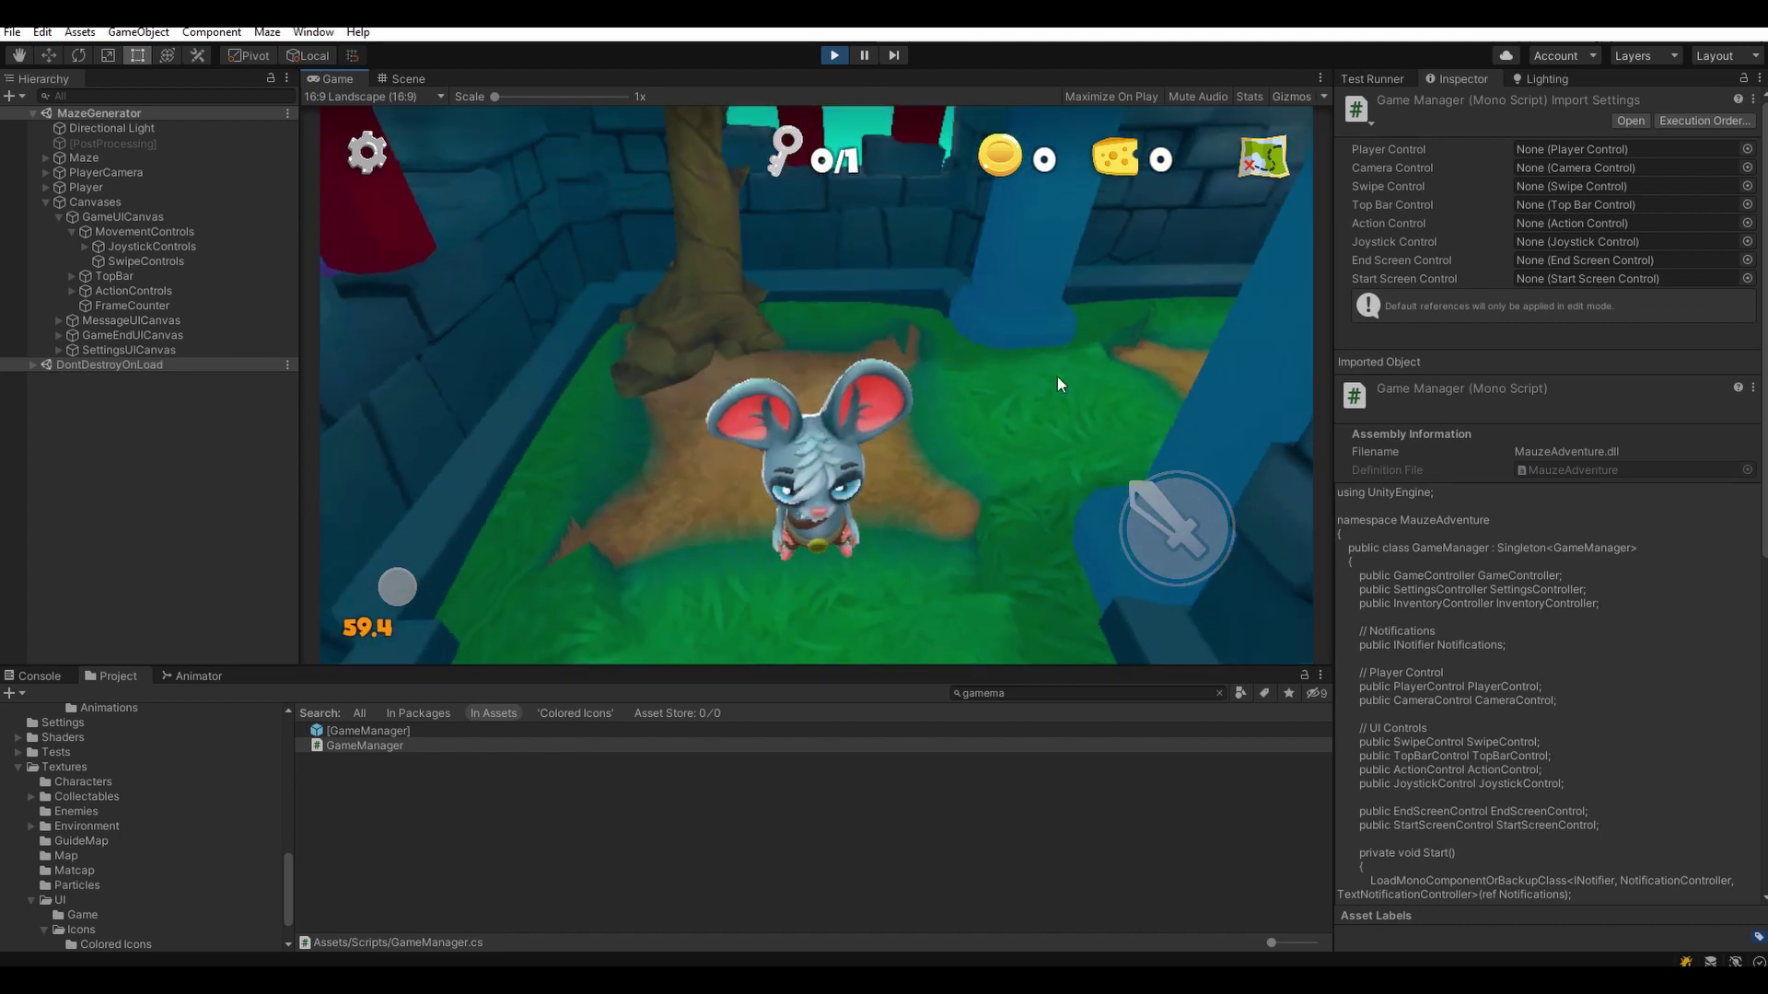